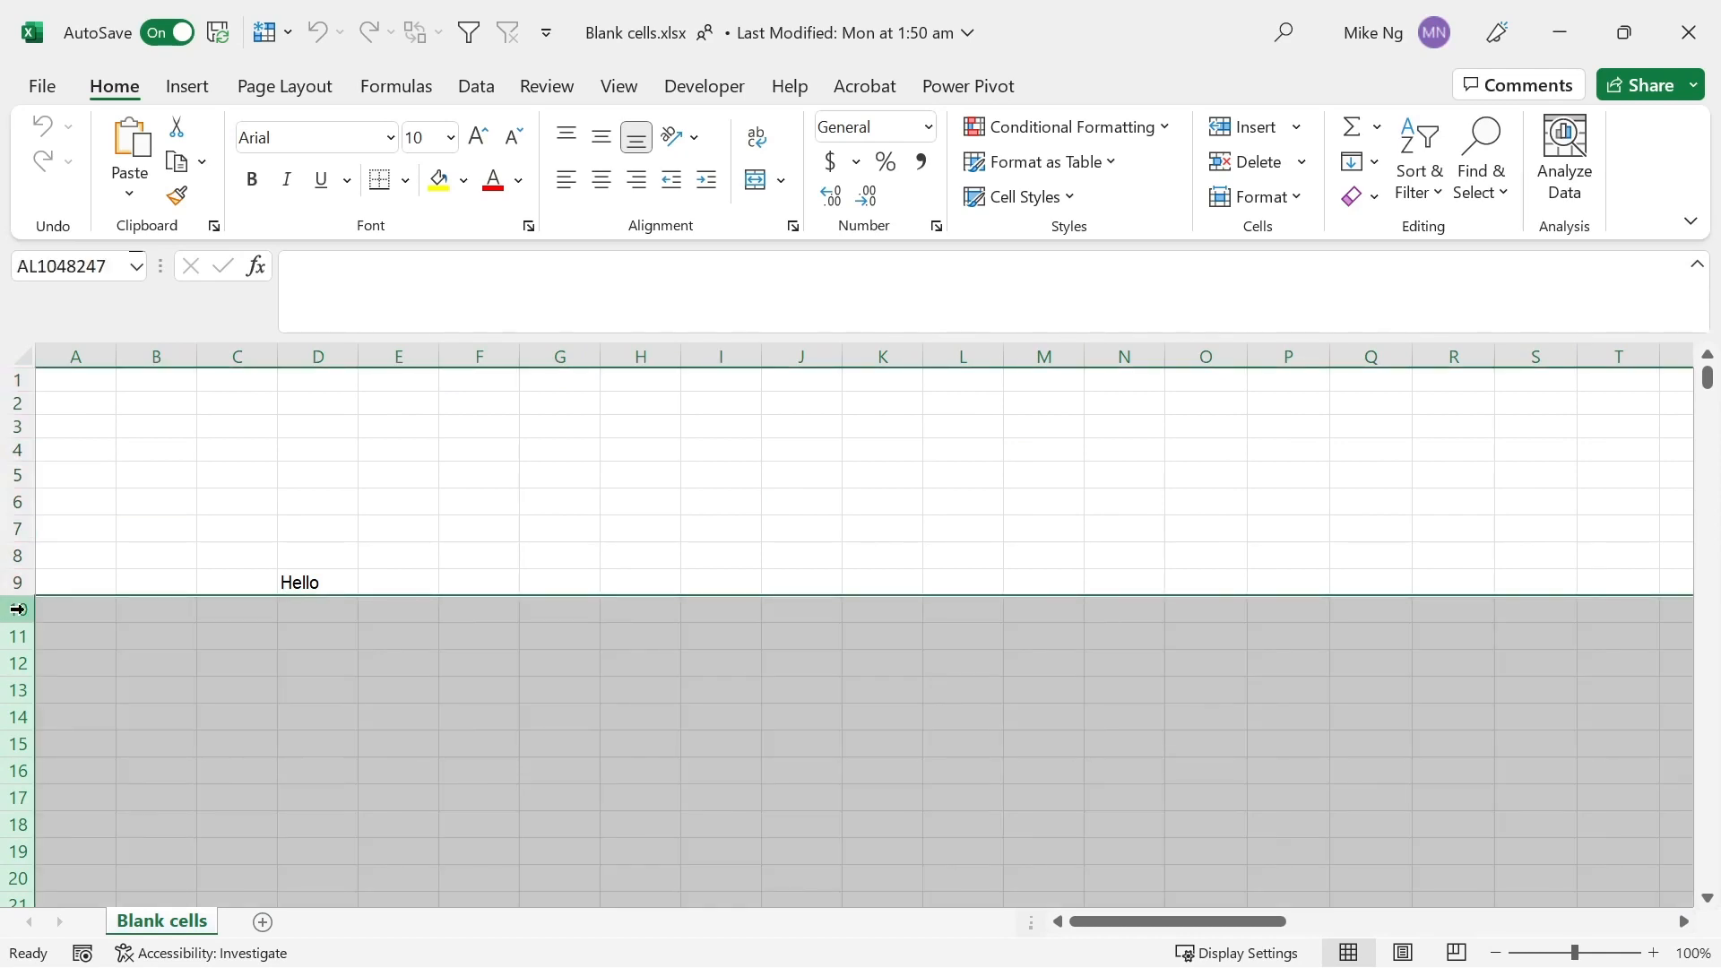
Delete the selected blank rows below the data, from row 10 to row 1048247, and return to cell A1
{"action": "right_click", "coordinate": [18, 609]}
{"action": "left_click", "coordinate": [126, 397]}
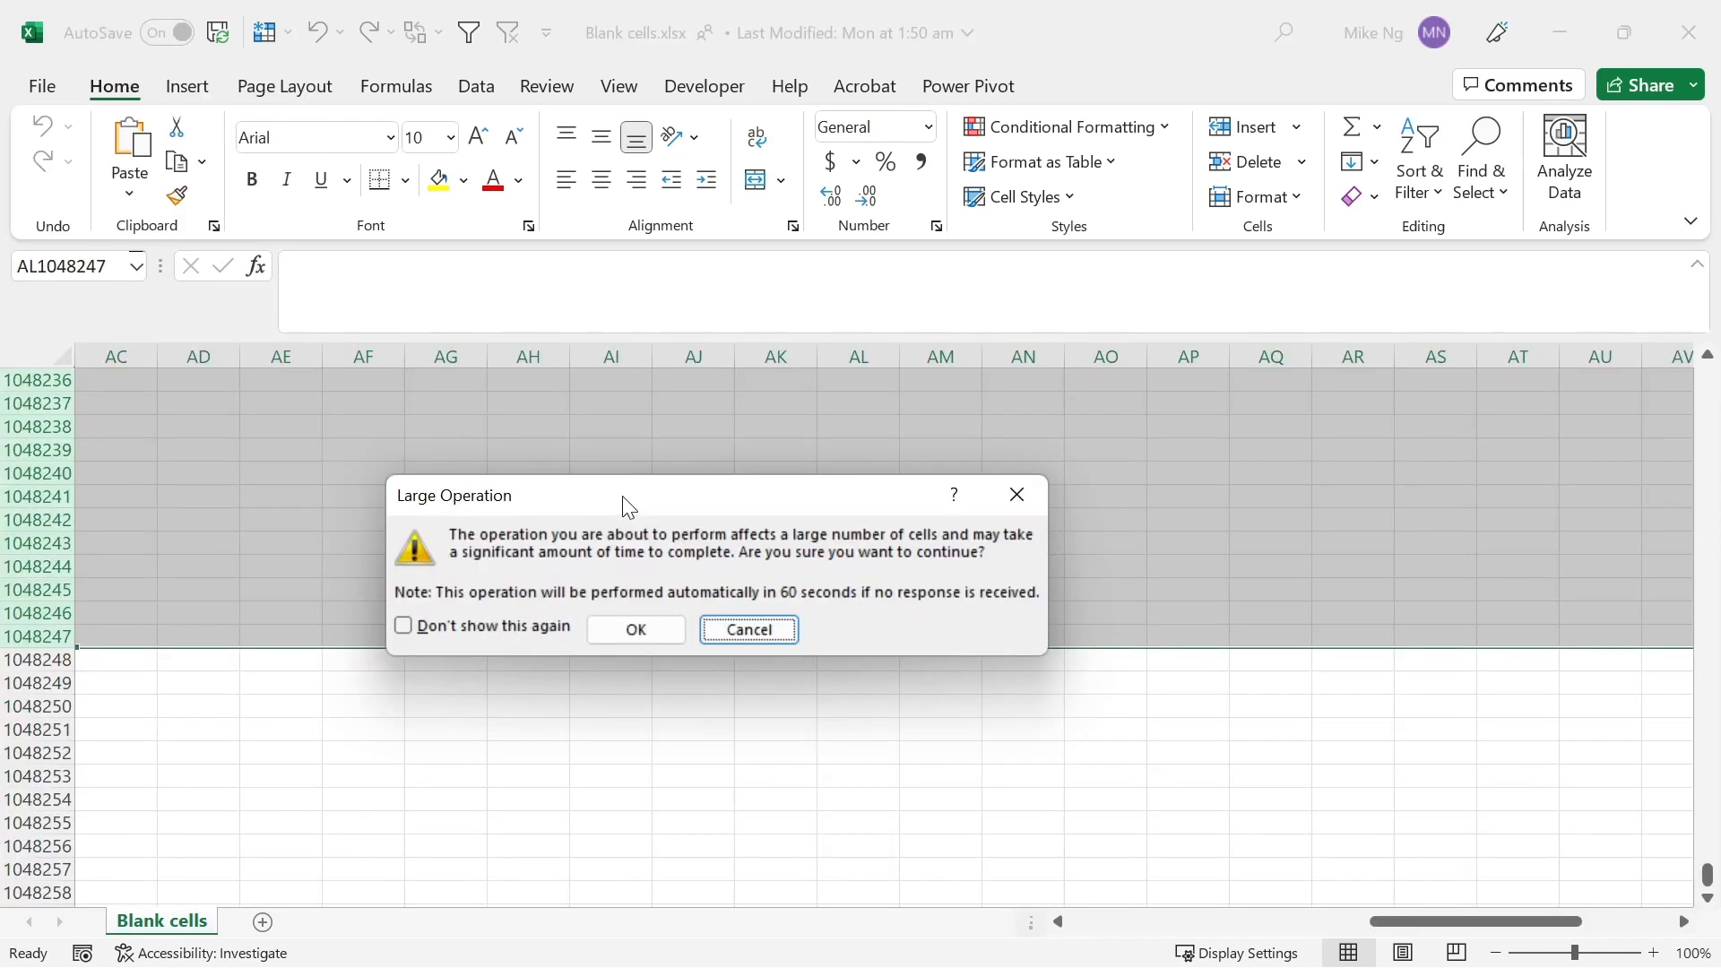
{"action": "left_click", "coordinate": [620, 638]}
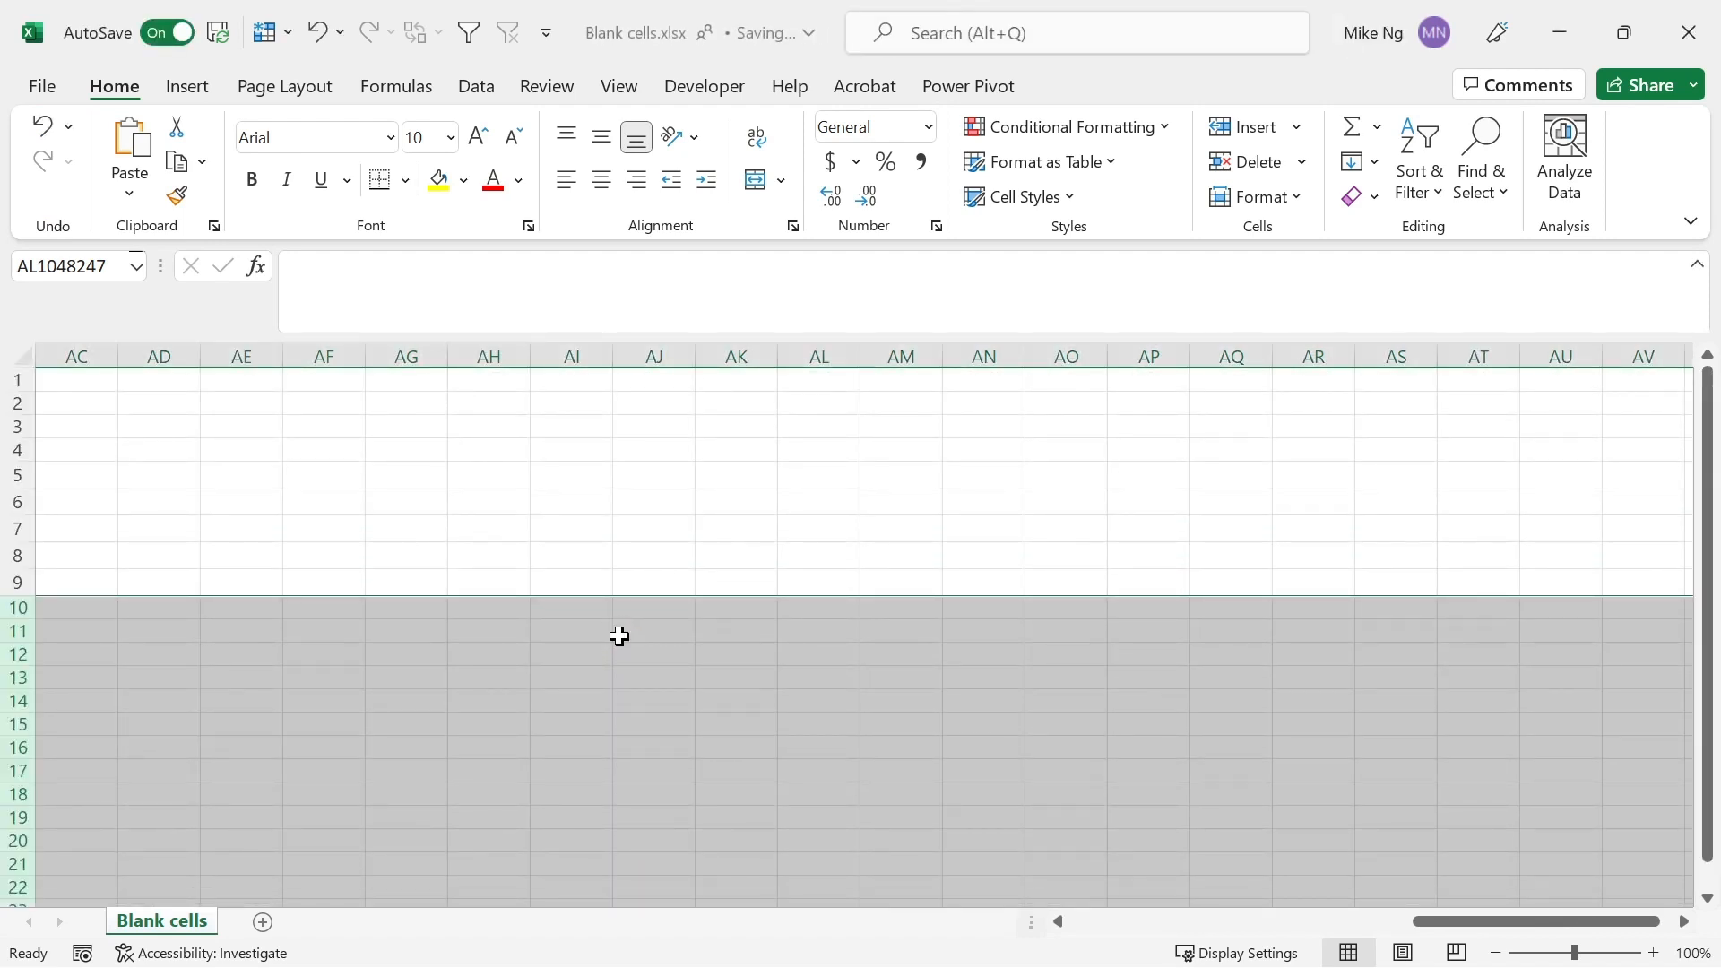
{"action": "key", "text": "ctrl+Home"}
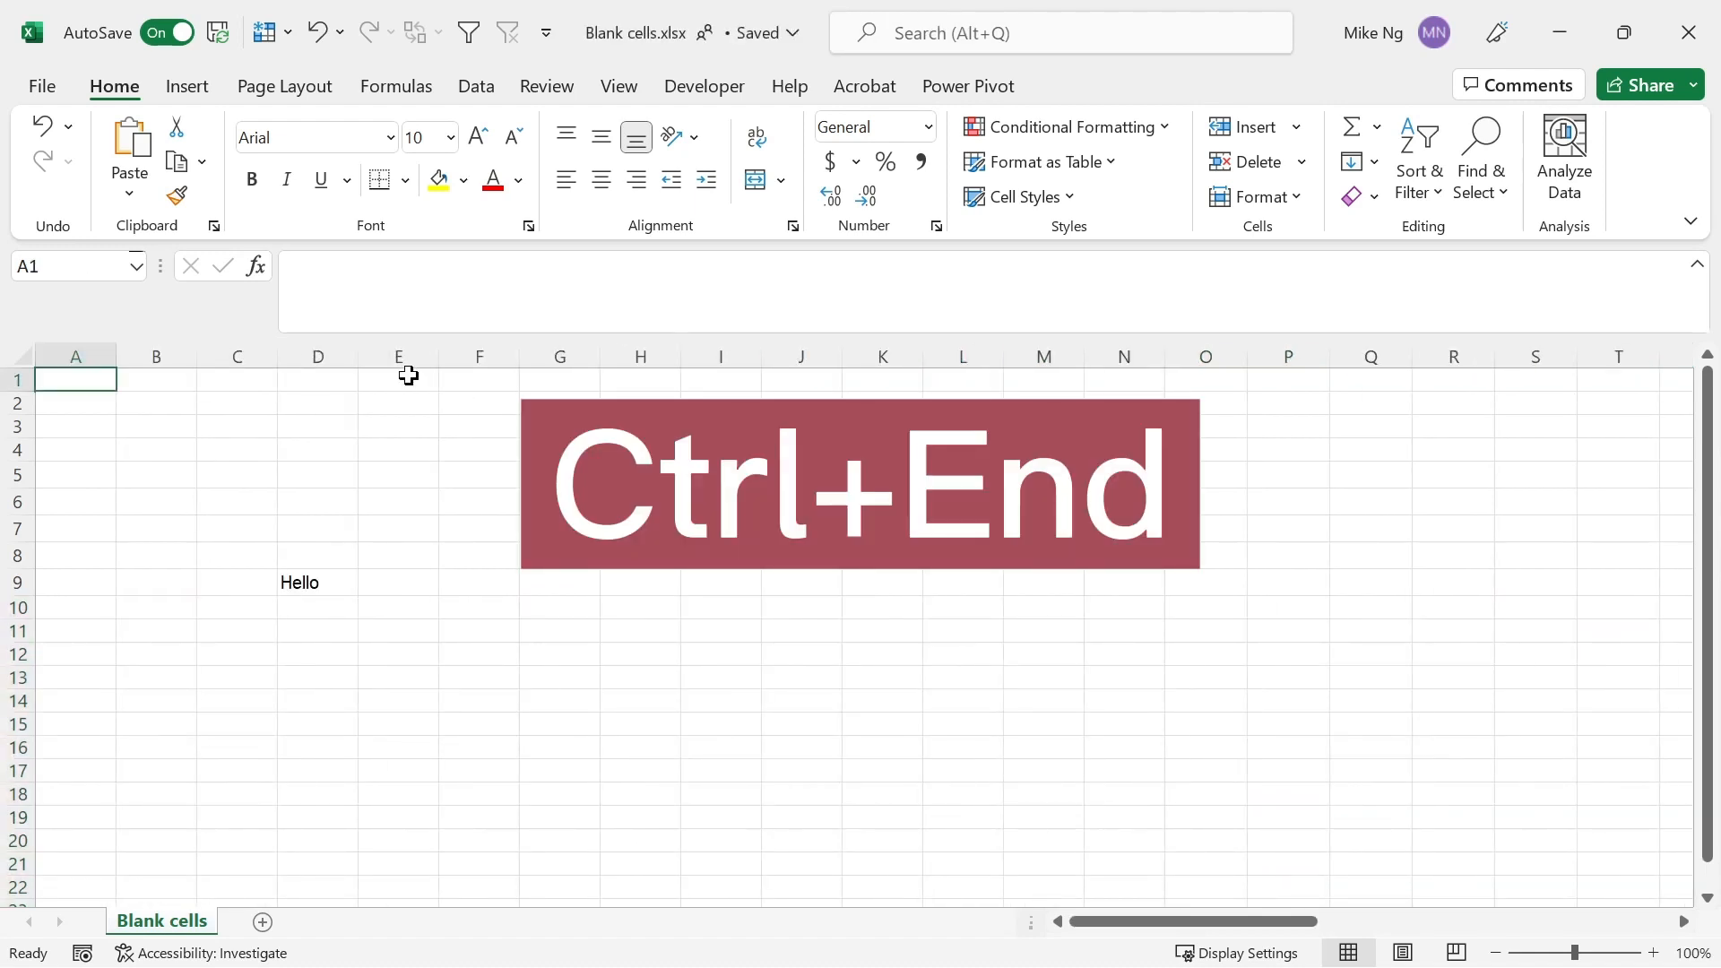
Go to the sheet's last used cell and delete the unused columns E through AW
{"action": "key", "text": "ctrl+End"}
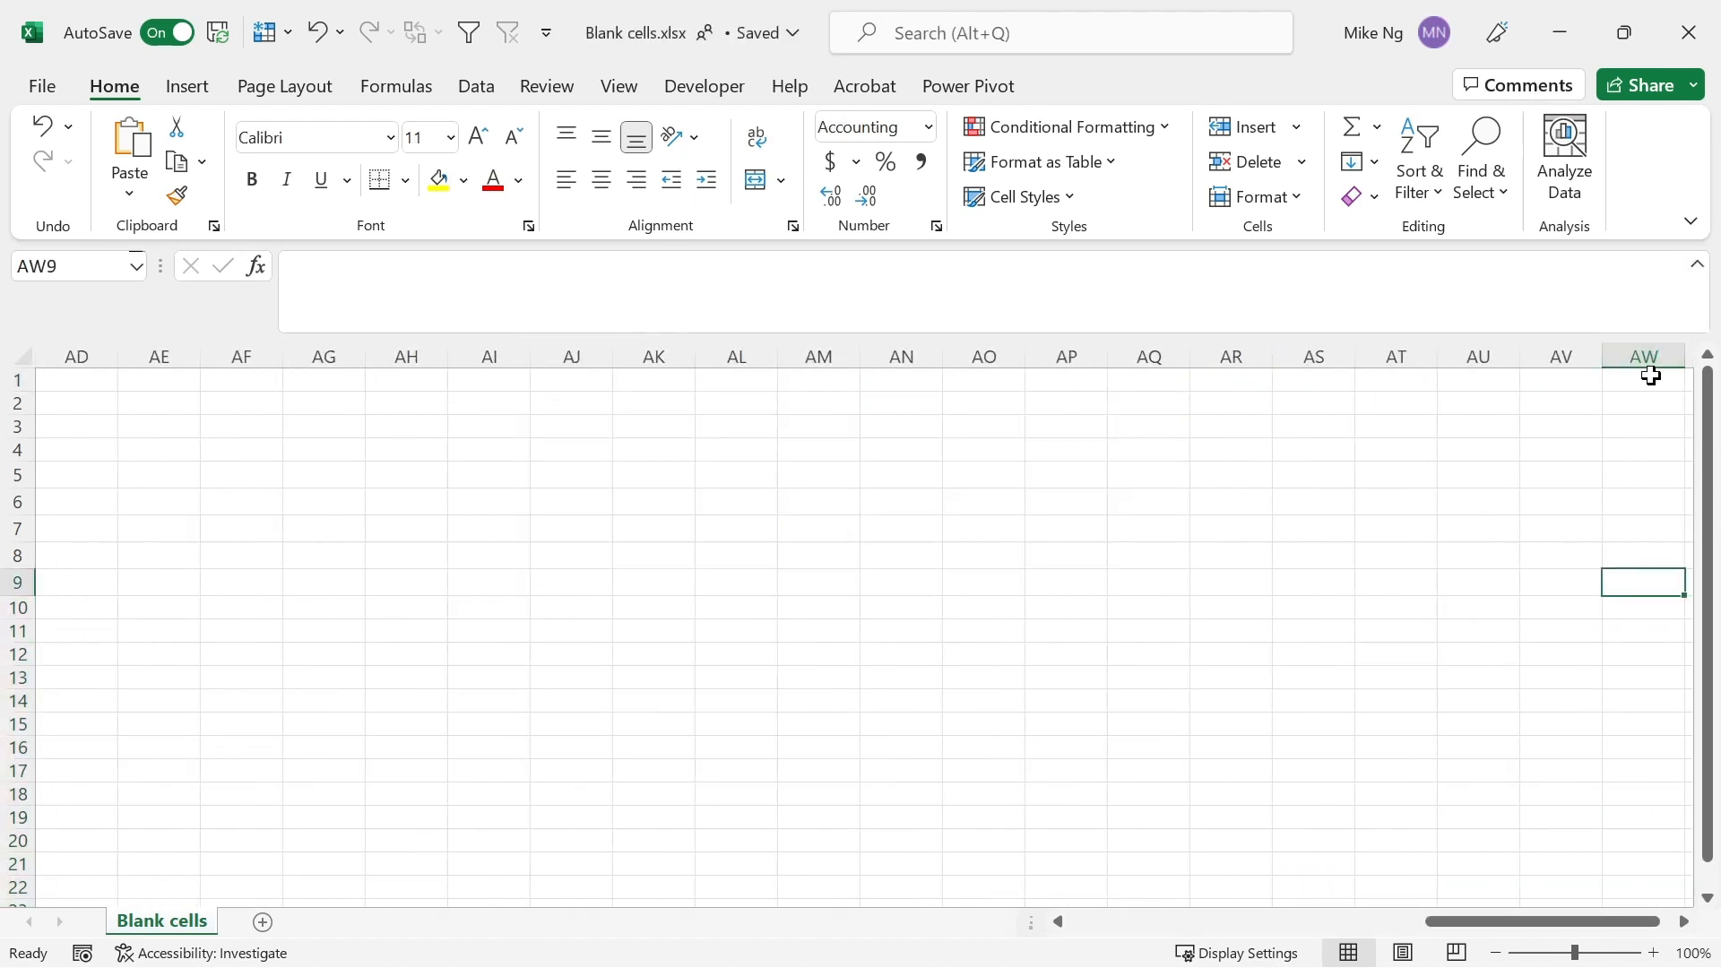
{"action": "left_click_drag", "start_coordinate": [1651, 377], "coordinate": [385, 351]}
{"action": "right_click", "coordinate": [382, 359]}
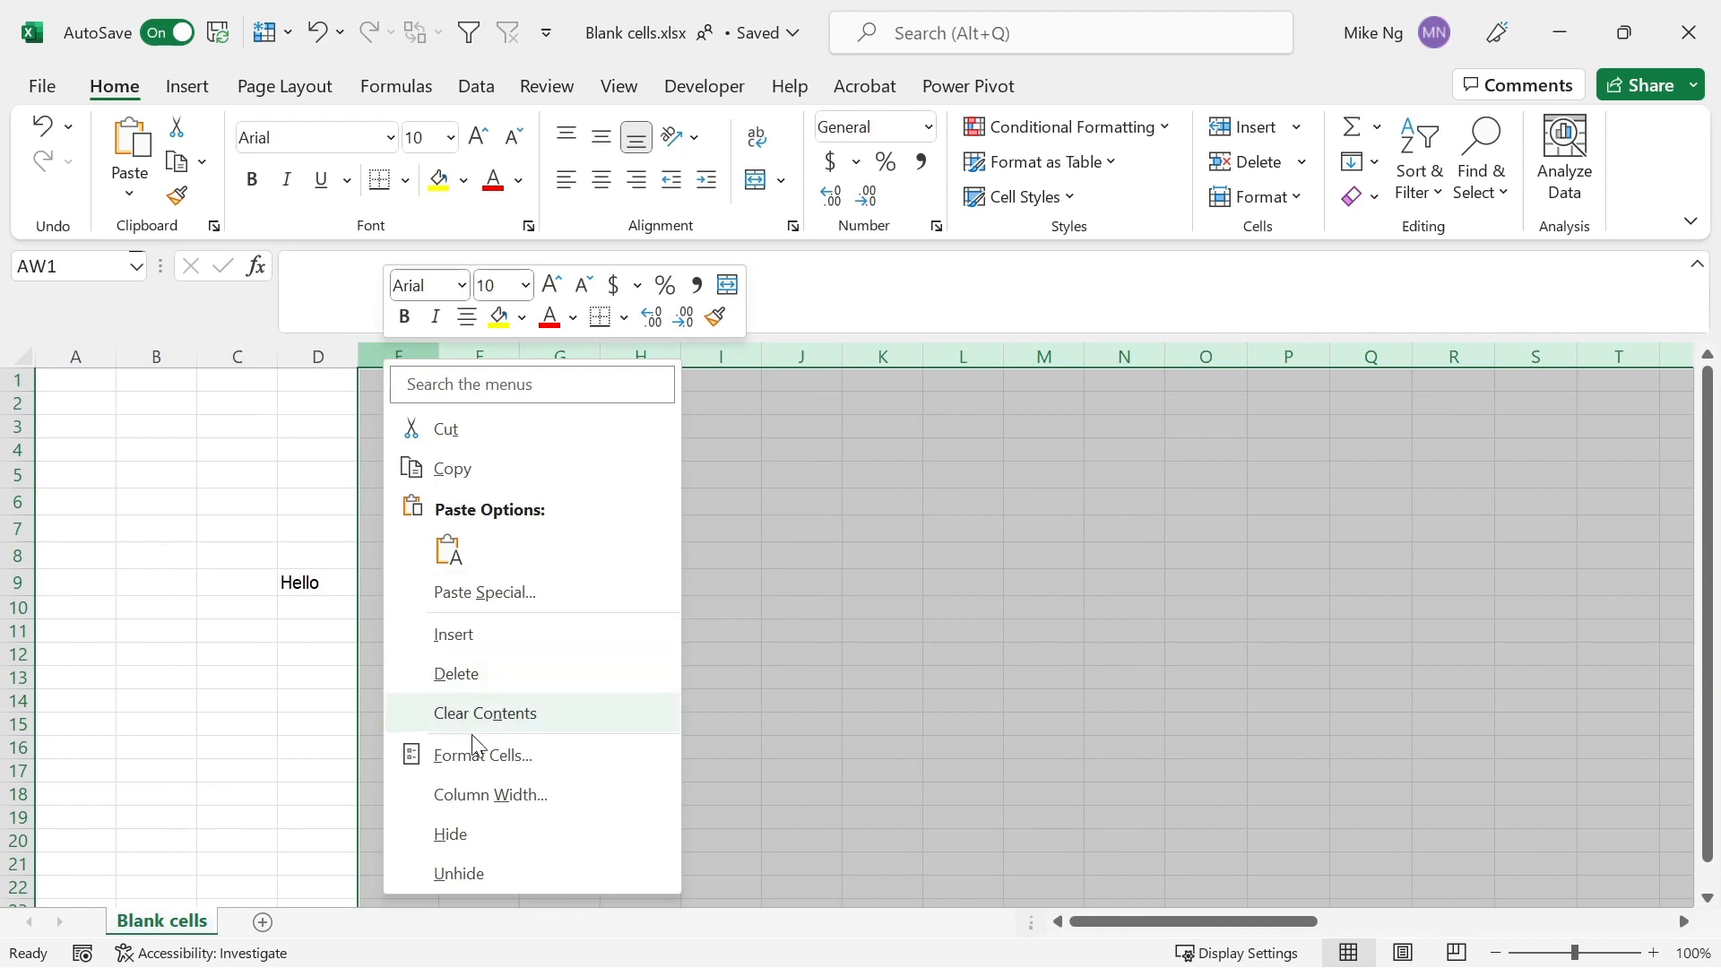
{"action": "left_click", "coordinate": [507, 687]}
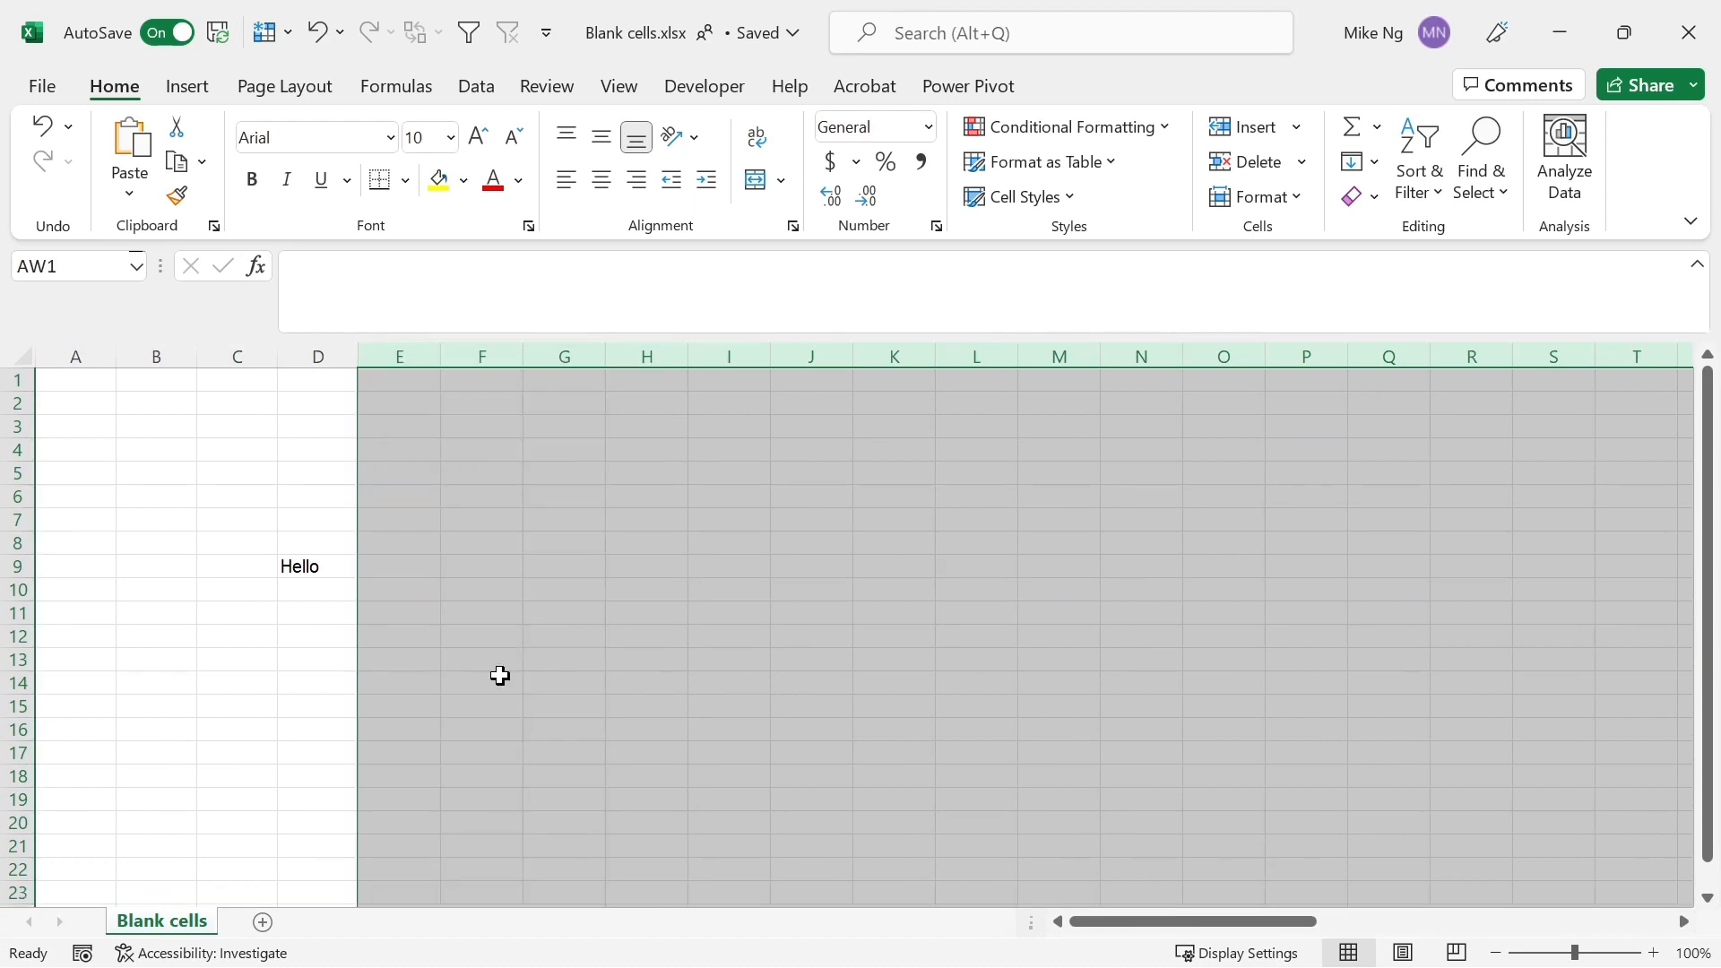
{"action": "left_click", "coordinate": [494, 600]}
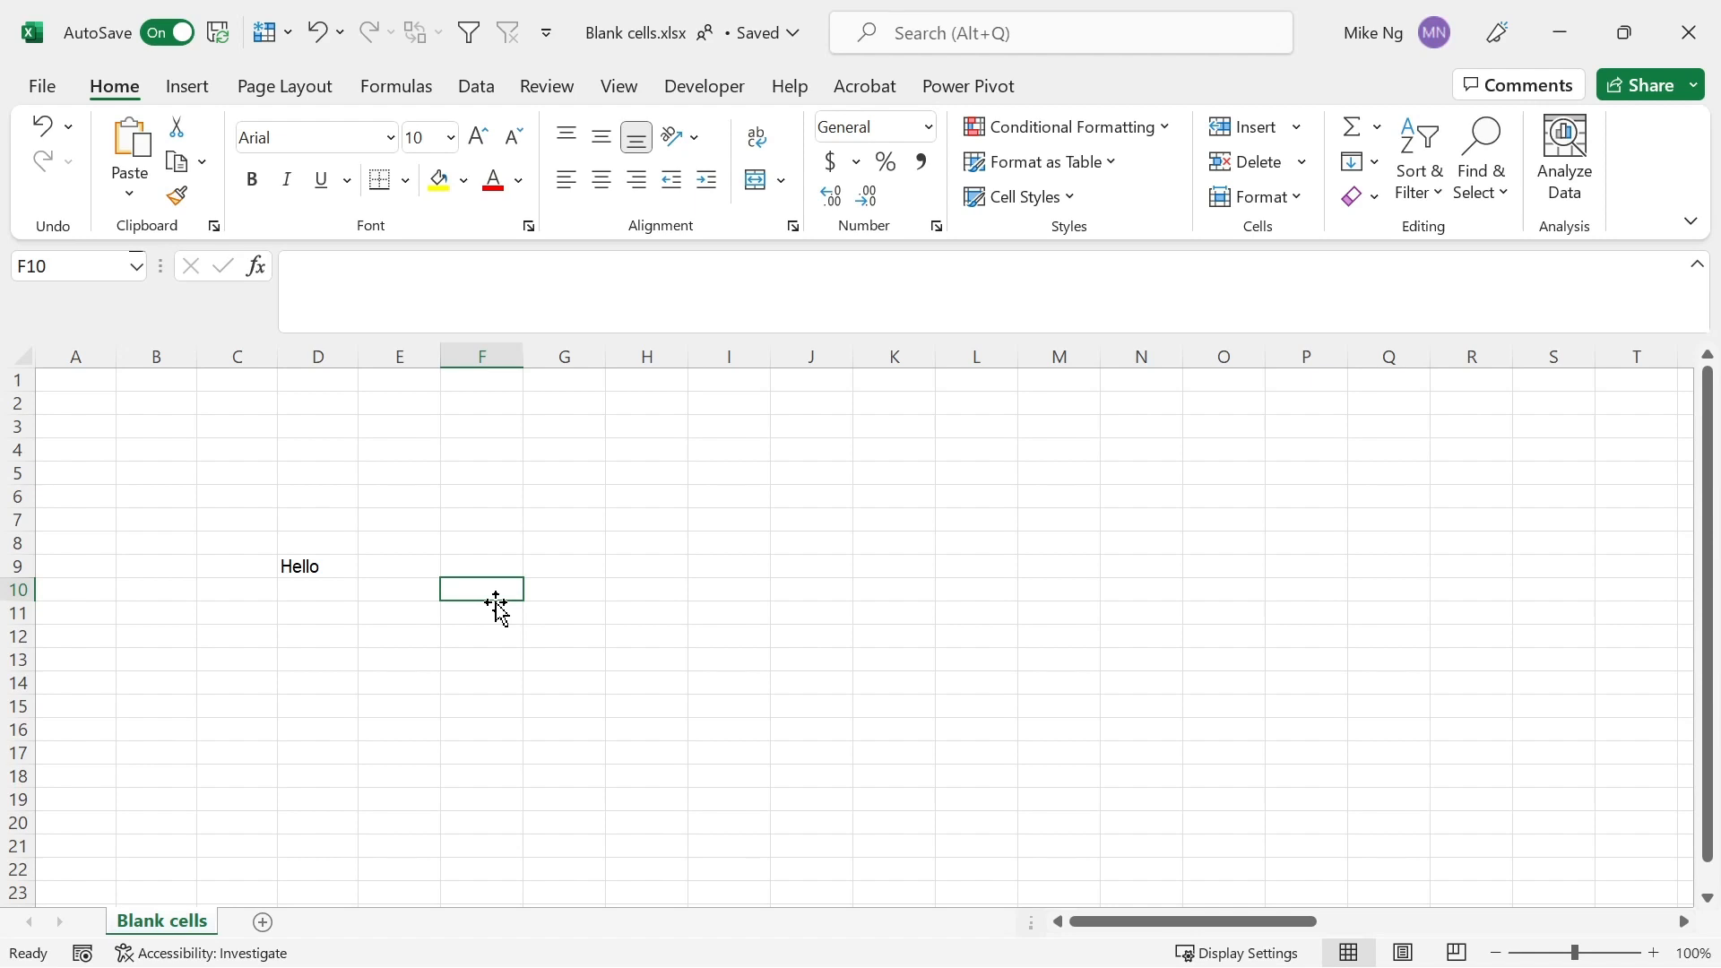
Copy the range A1:D9 that ends at the "Hello" cell
{"action": "left_click", "coordinate": [334, 563]}
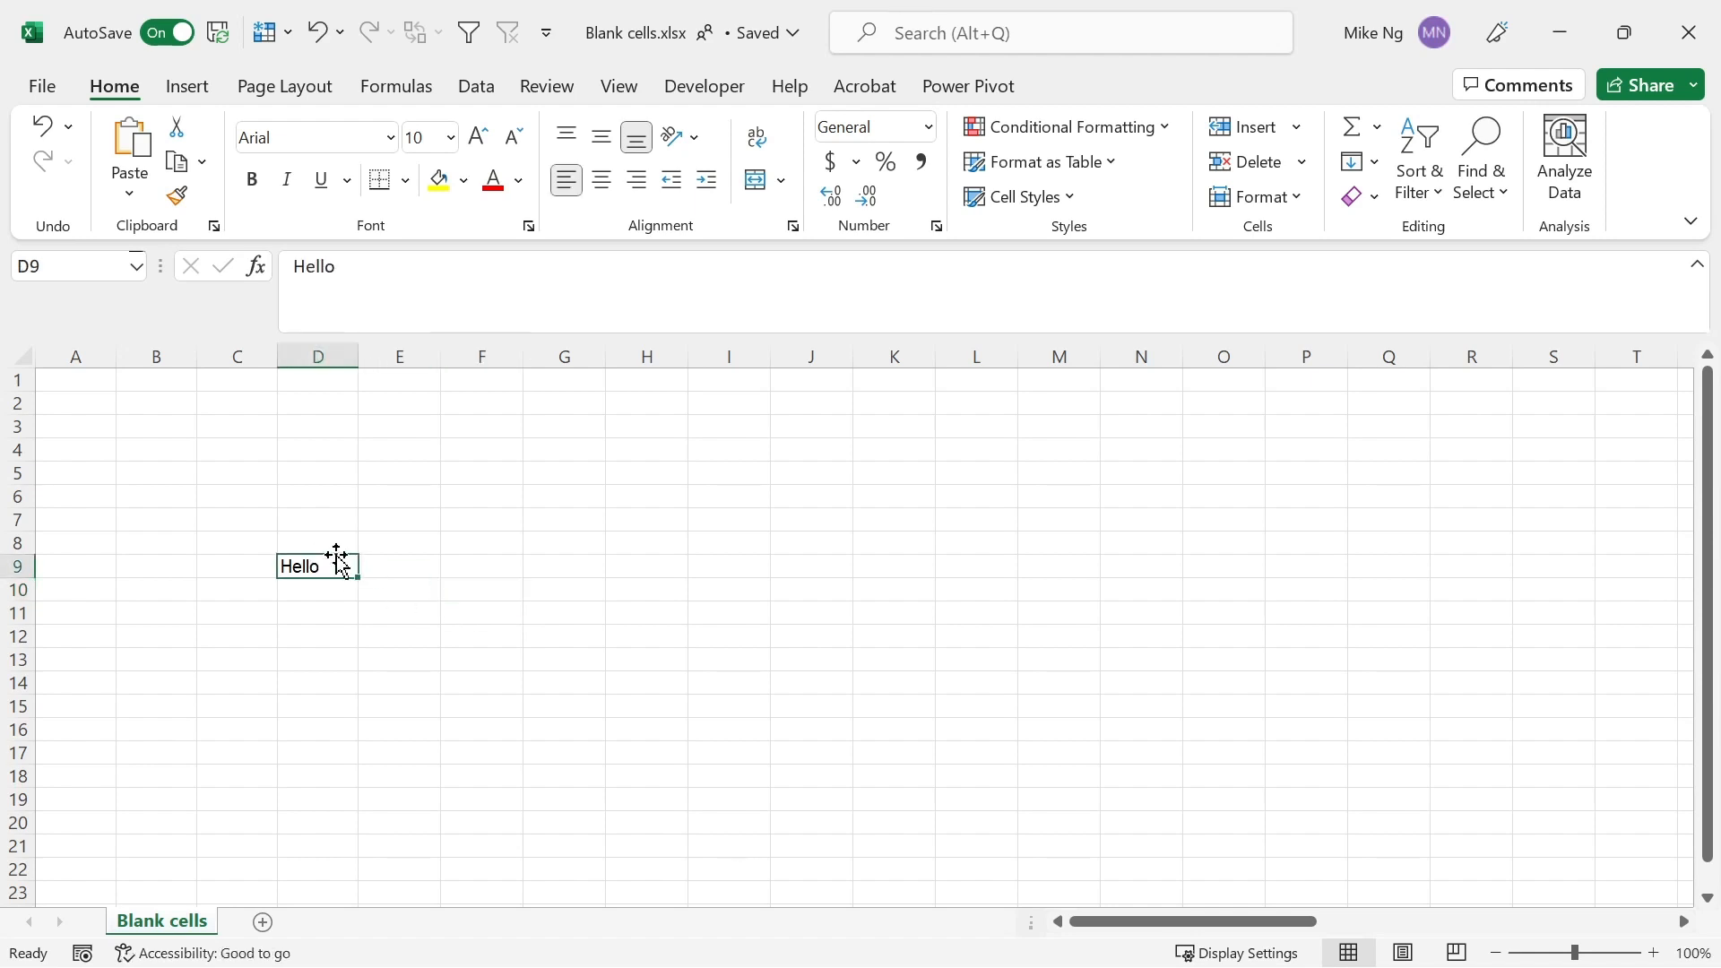
{"action": "left_click", "coordinate": [69, 383], "text": "shift"}
{"action": "key", "text": "ctrl+c"}
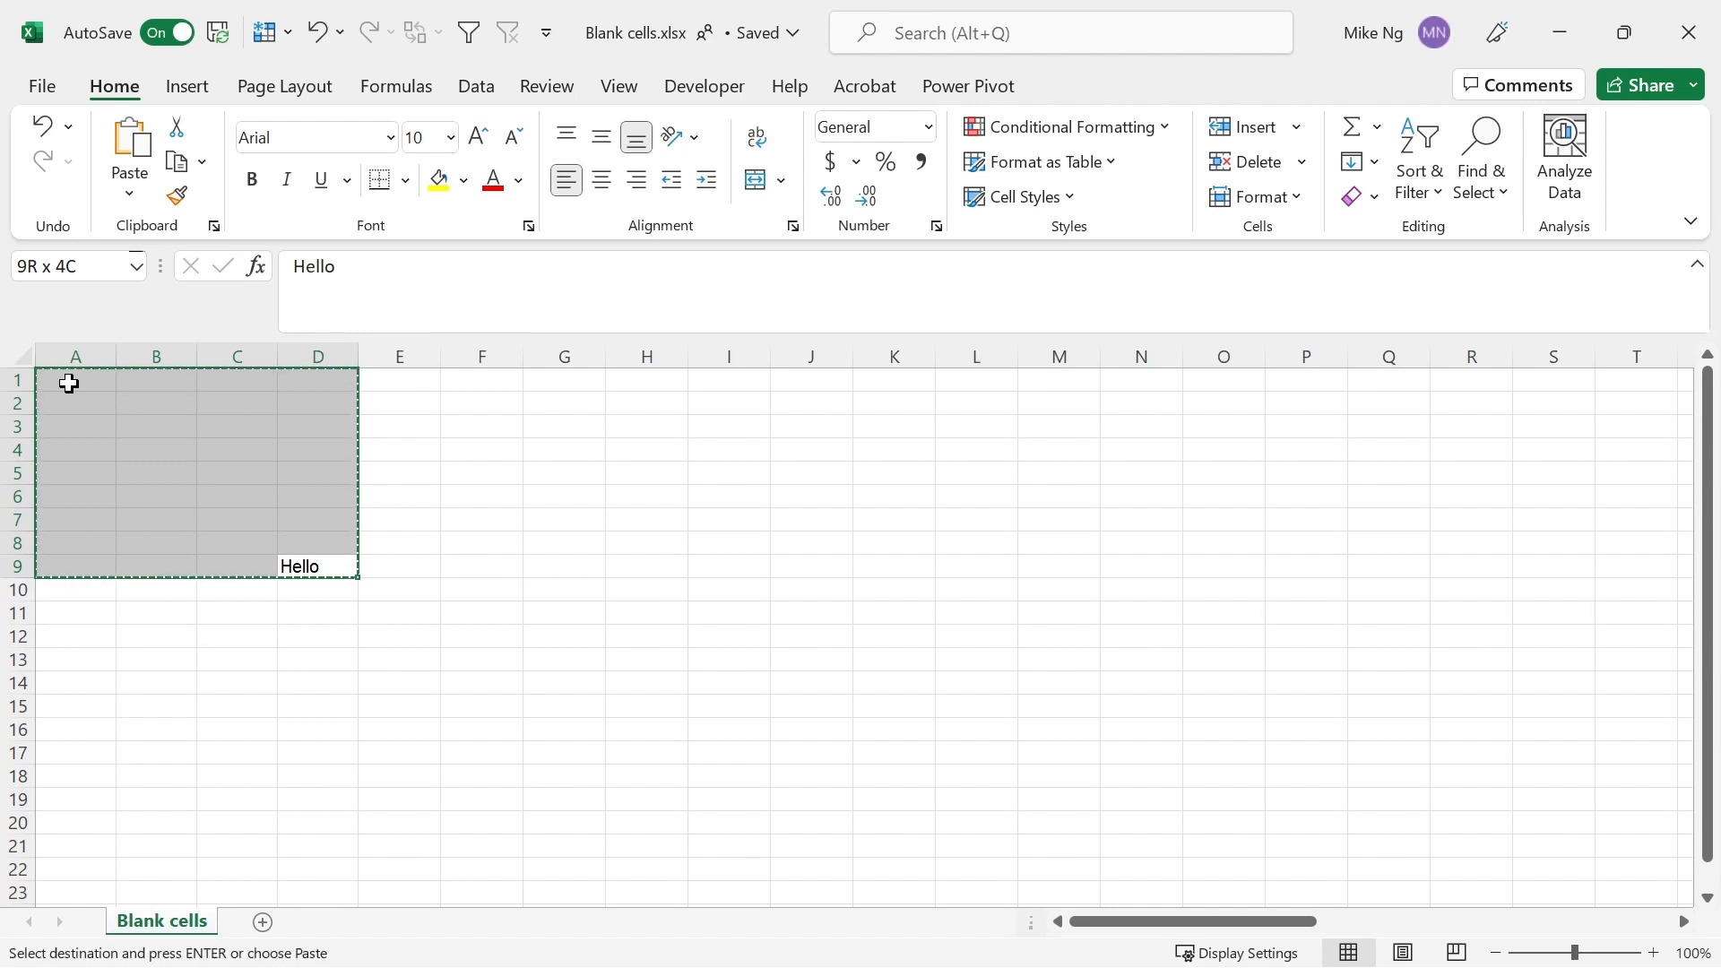
Select the needed whole rows at the start of the sheet, then whole columns A to D
{"action": "left_click", "coordinate": [22, 355]}
{"action": "left_click_drag", "start_coordinate": [17, 380], "coordinate": [11, 558]}
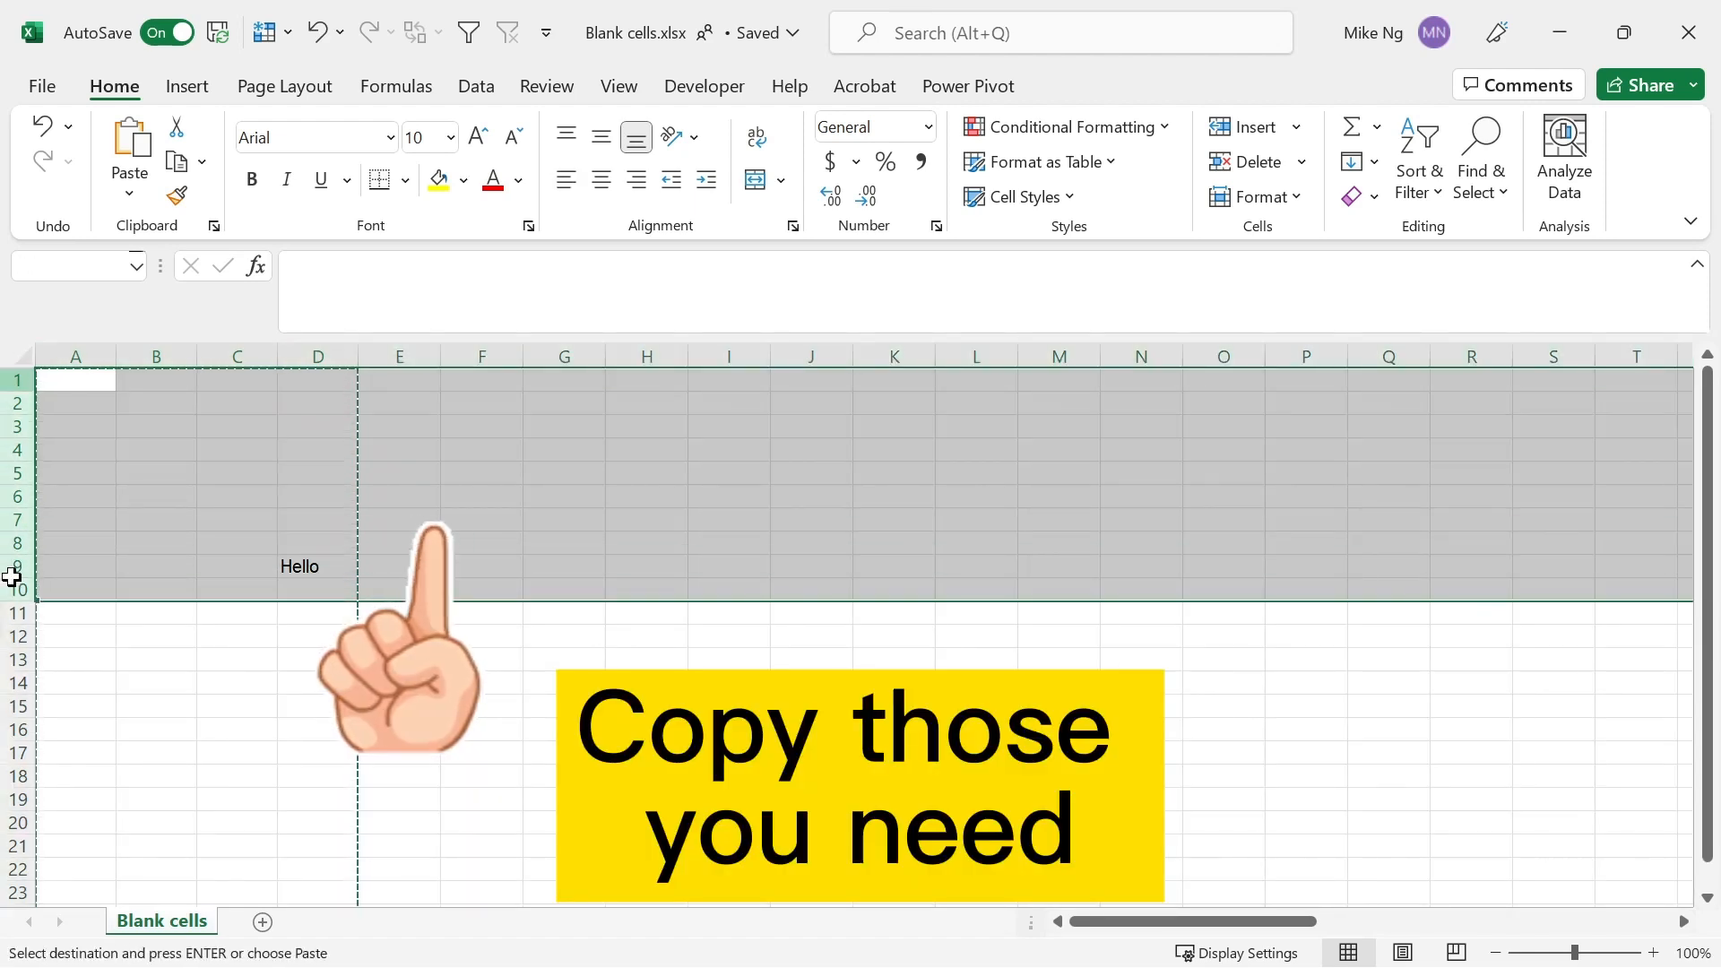
{"action": "left_click_drag", "start_coordinate": [75, 356], "coordinate": [309, 360]}
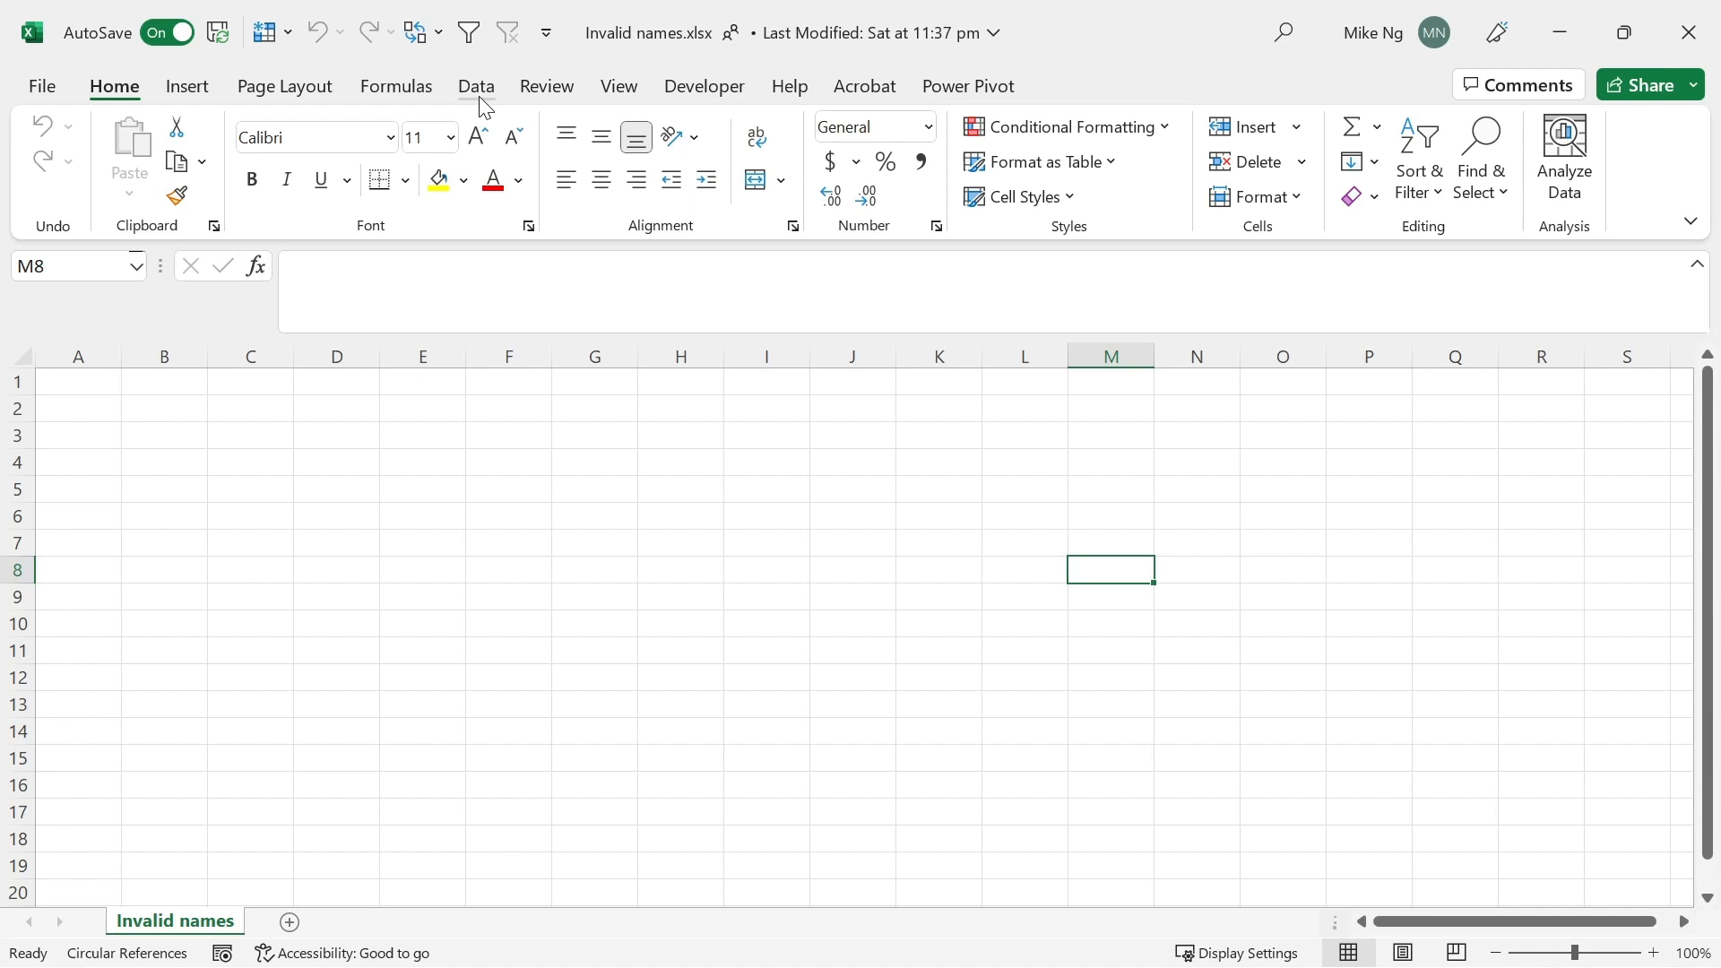
Open the Name Manager for Invalid names.xlsx and filter the list to names with errors
{"action": "left_click", "coordinate": [397, 86]}
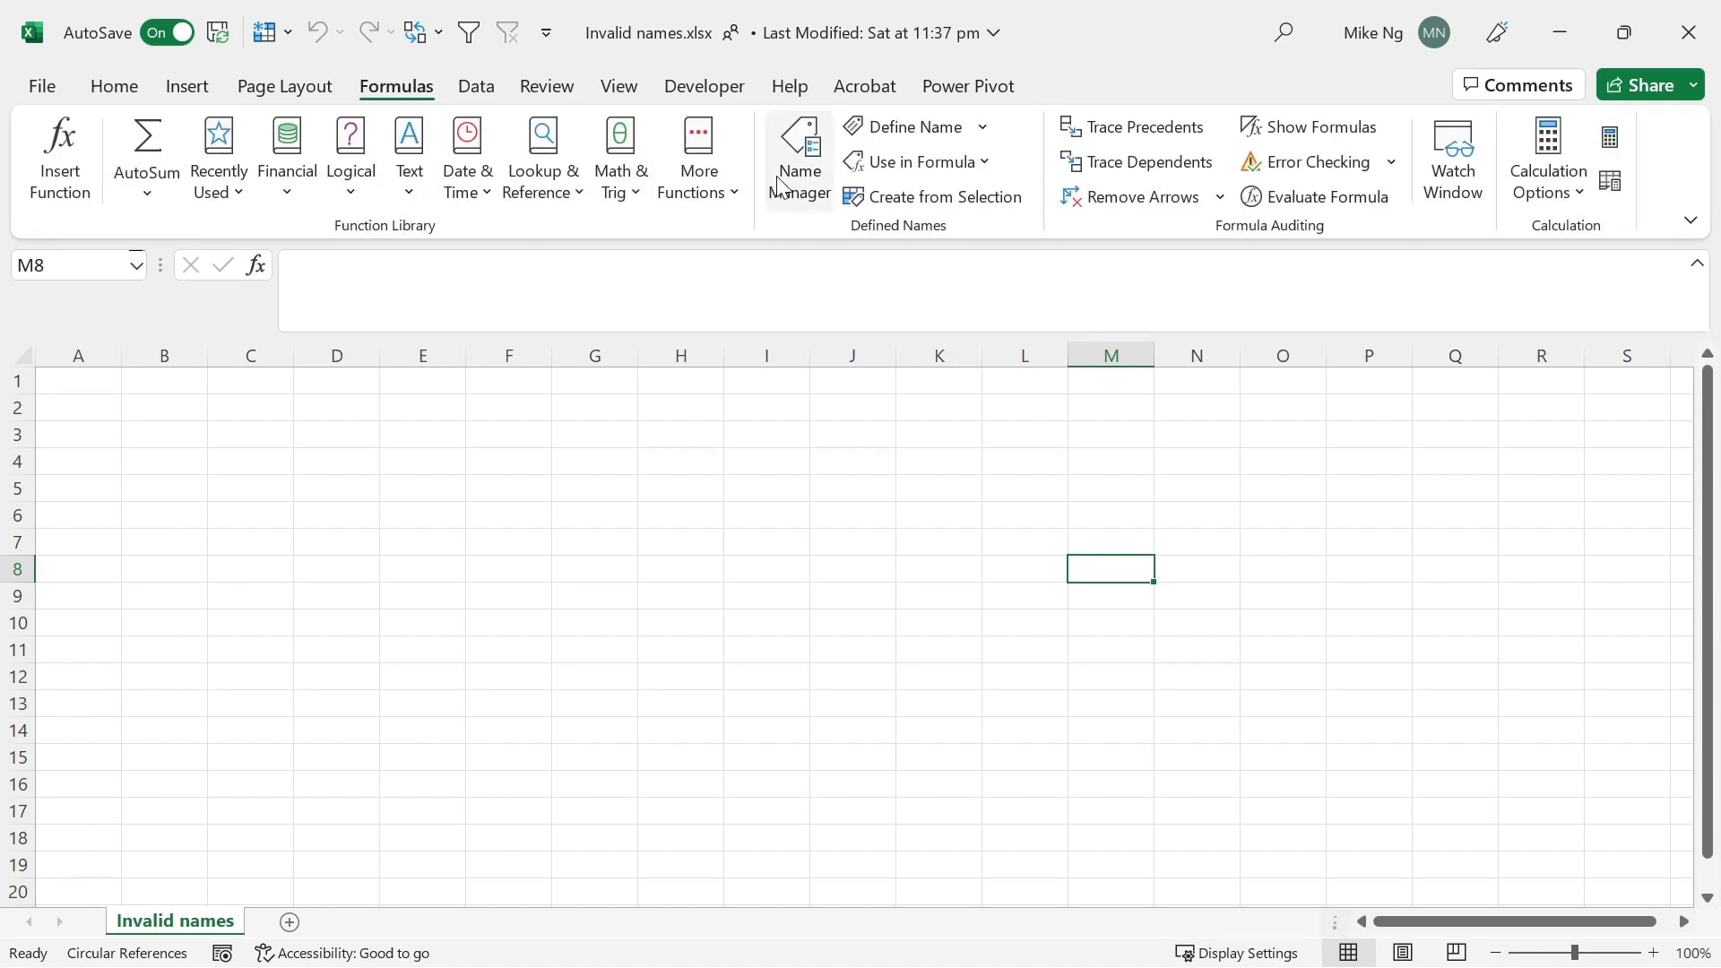
{"action": "left_click", "coordinate": [779, 188]}
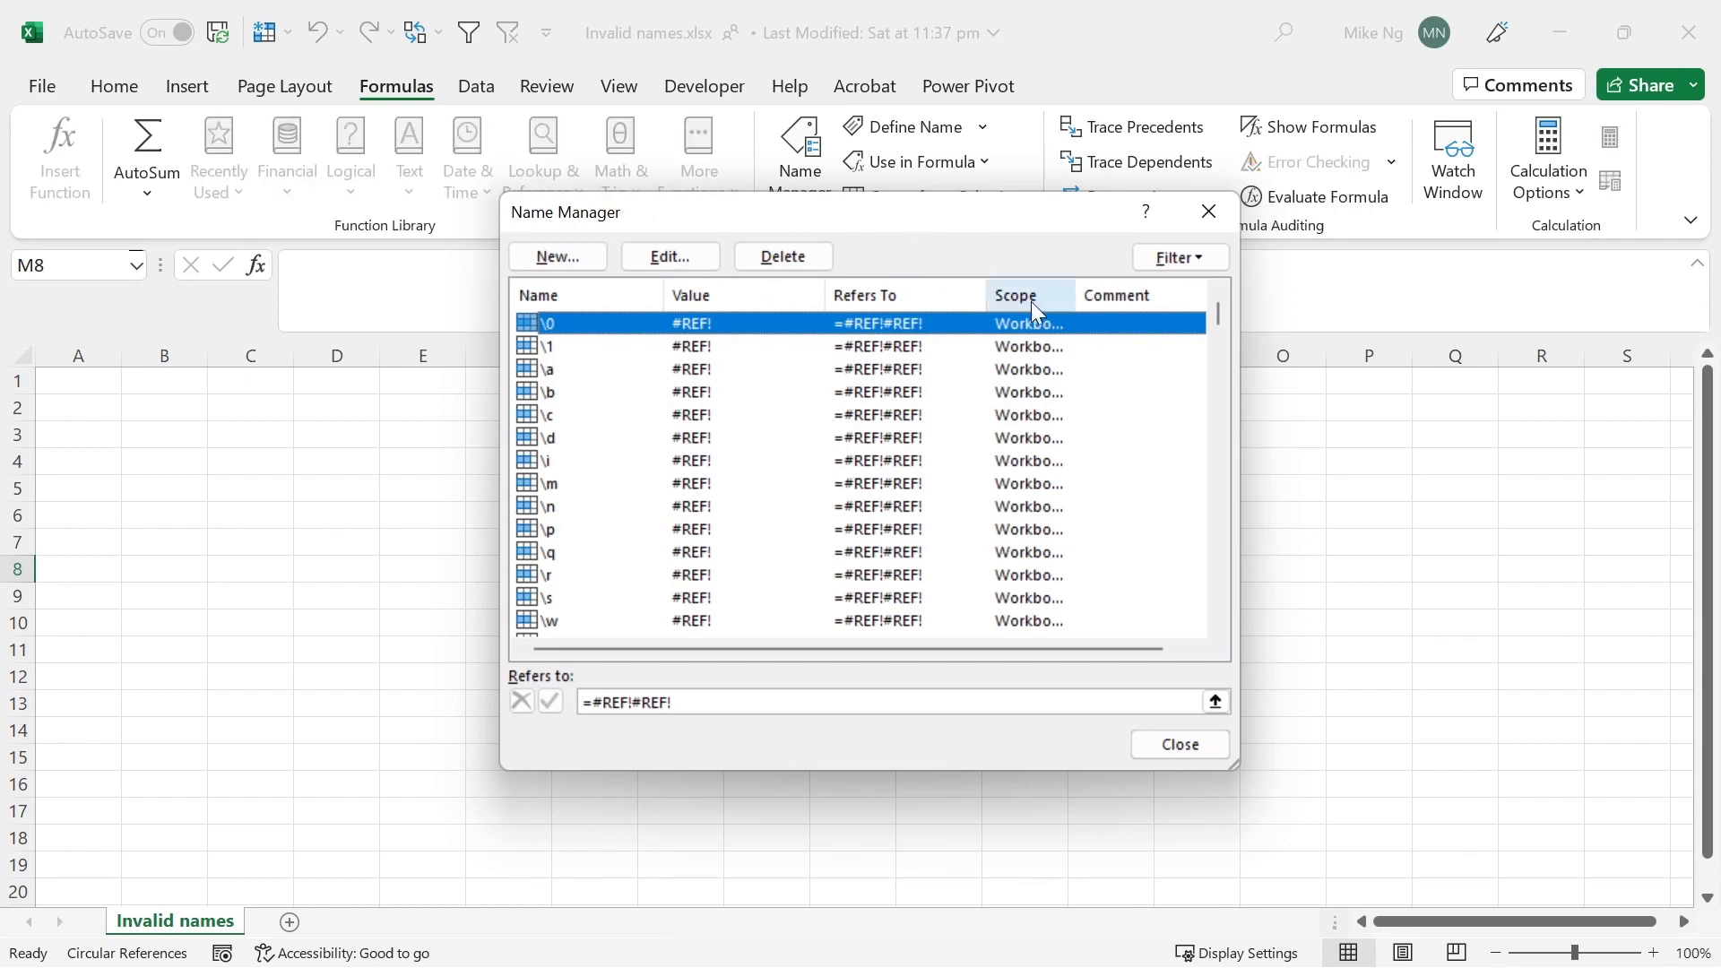
{"action": "left_click", "coordinate": [1191, 259]}
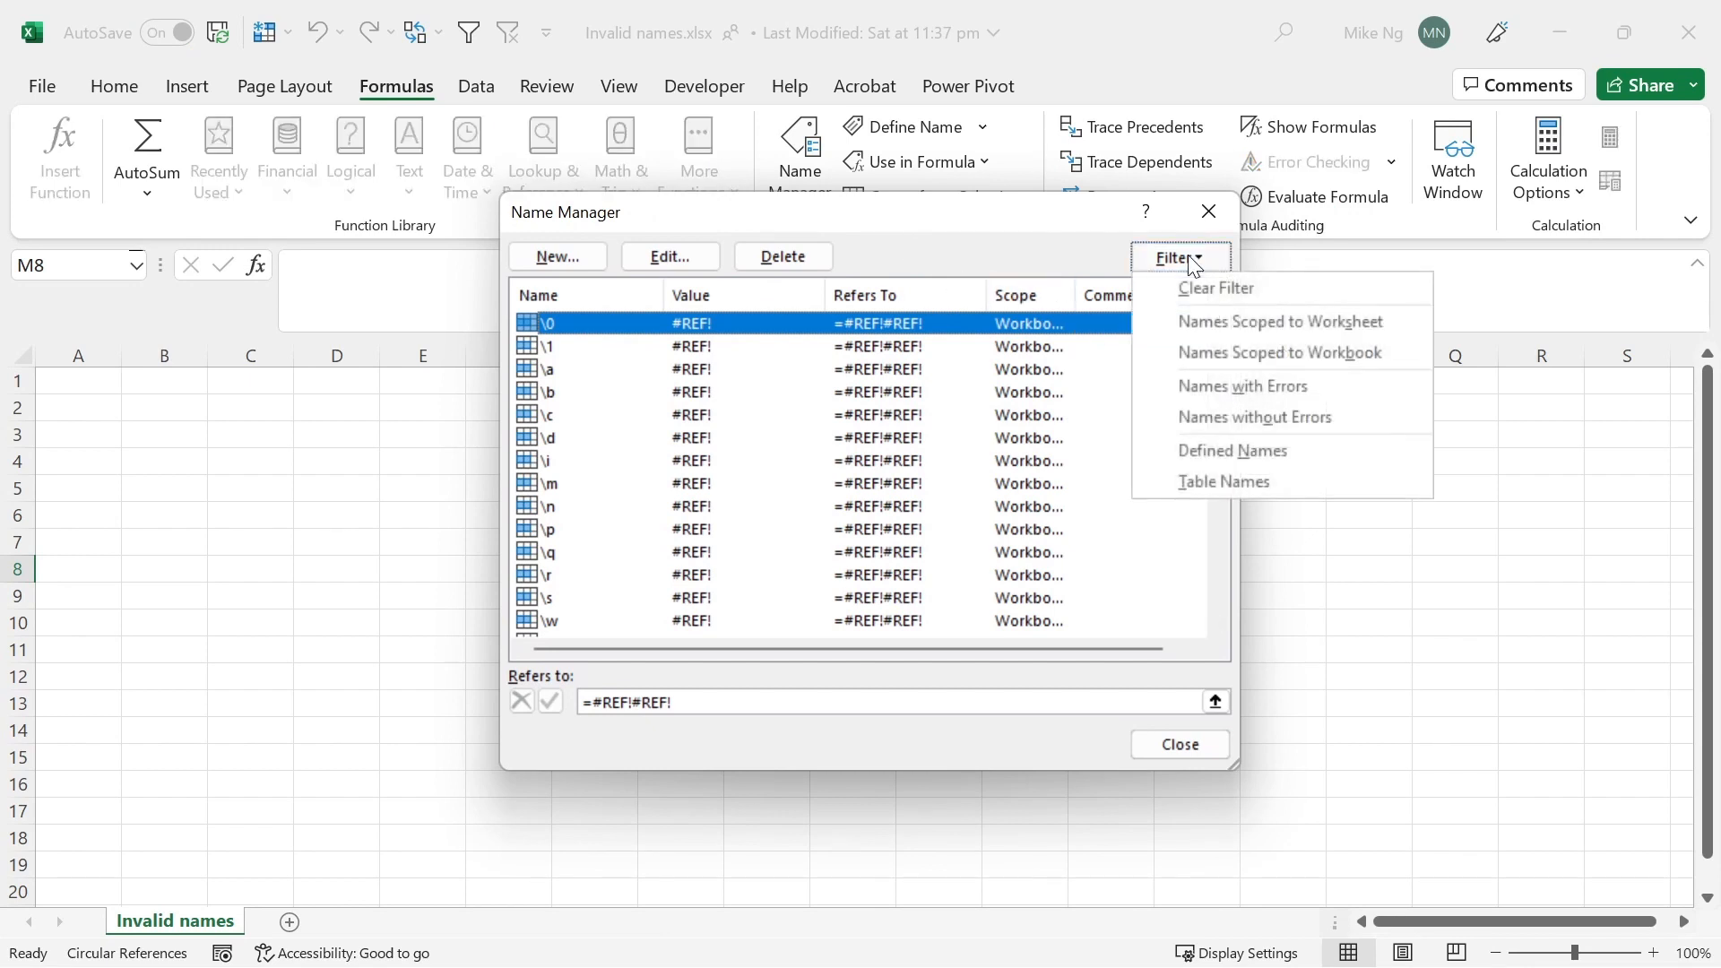
{"action": "left_click", "coordinate": [1177, 387]}
Delete all of the filtered names with errors and close the Name Manager
{"action": "left_click_drag", "start_coordinate": [1218, 316], "coordinate": [1219, 605]}
{"action": "left_click", "coordinate": [549, 621], "text": "shift"}
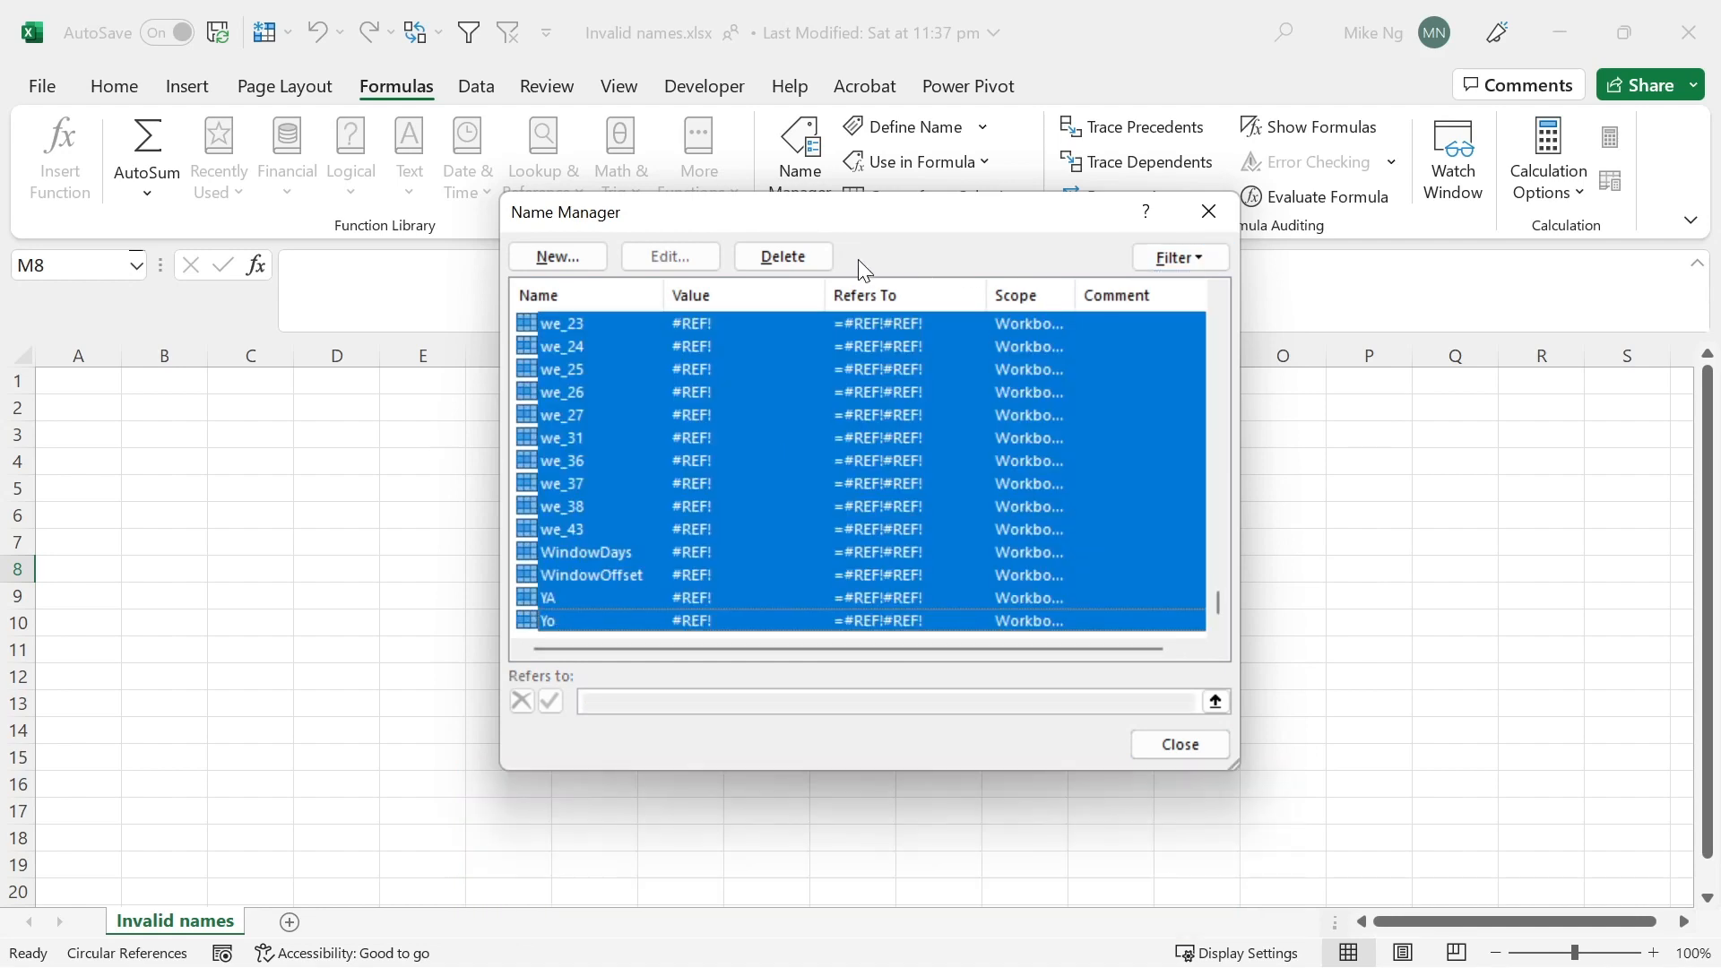
{"action": "left_click", "coordinate": [795, 257]}
{"action": "left_click", "coordinate": [820, 571]}
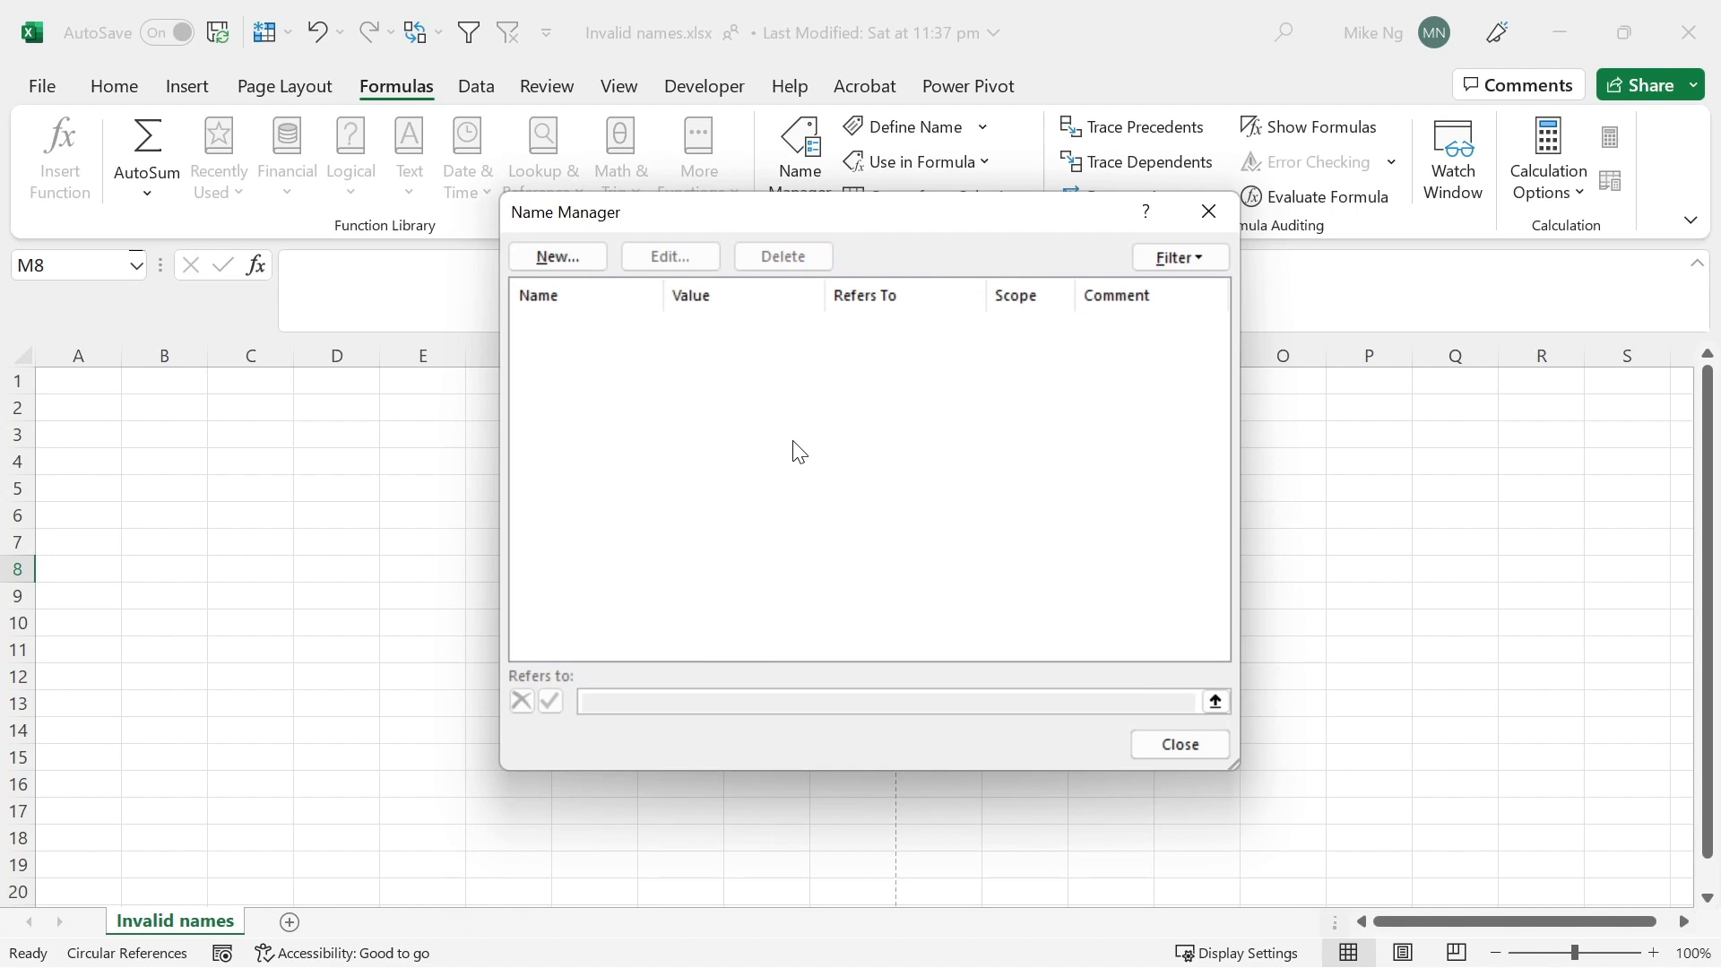
{"action": "left_click", "coordinate": [1154, 742]}
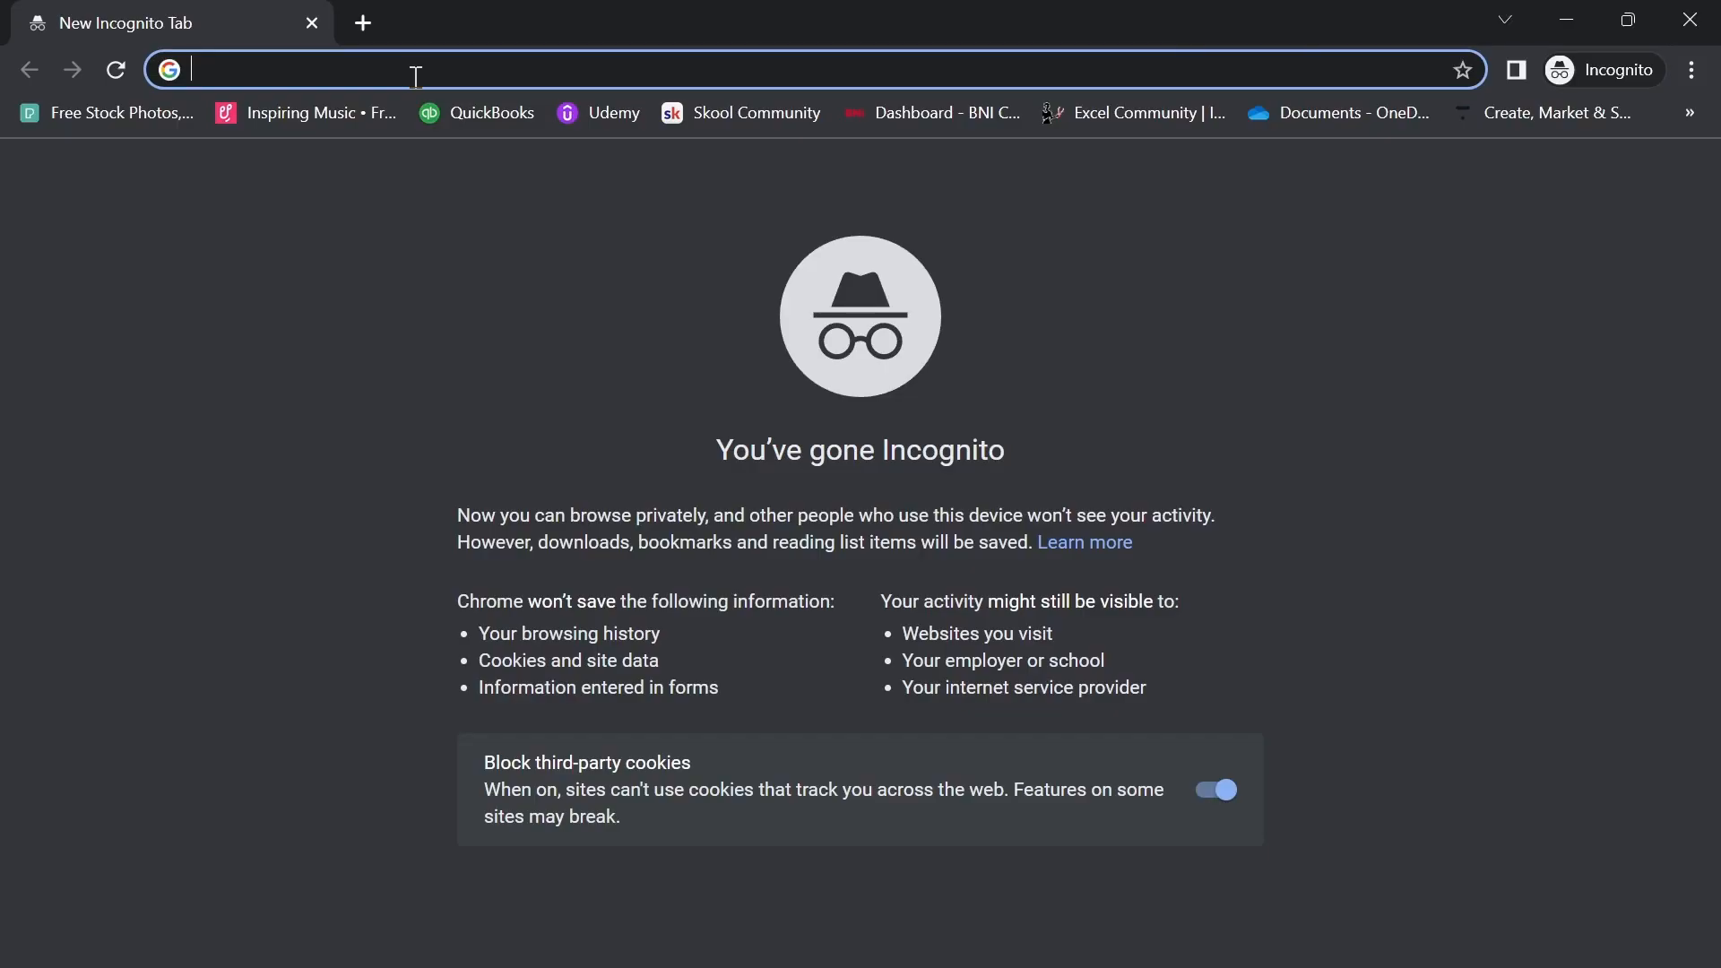
Search the web for "delete invalid names excel vba" and look over the results
{"action": "type", "text": "delete invalid "}
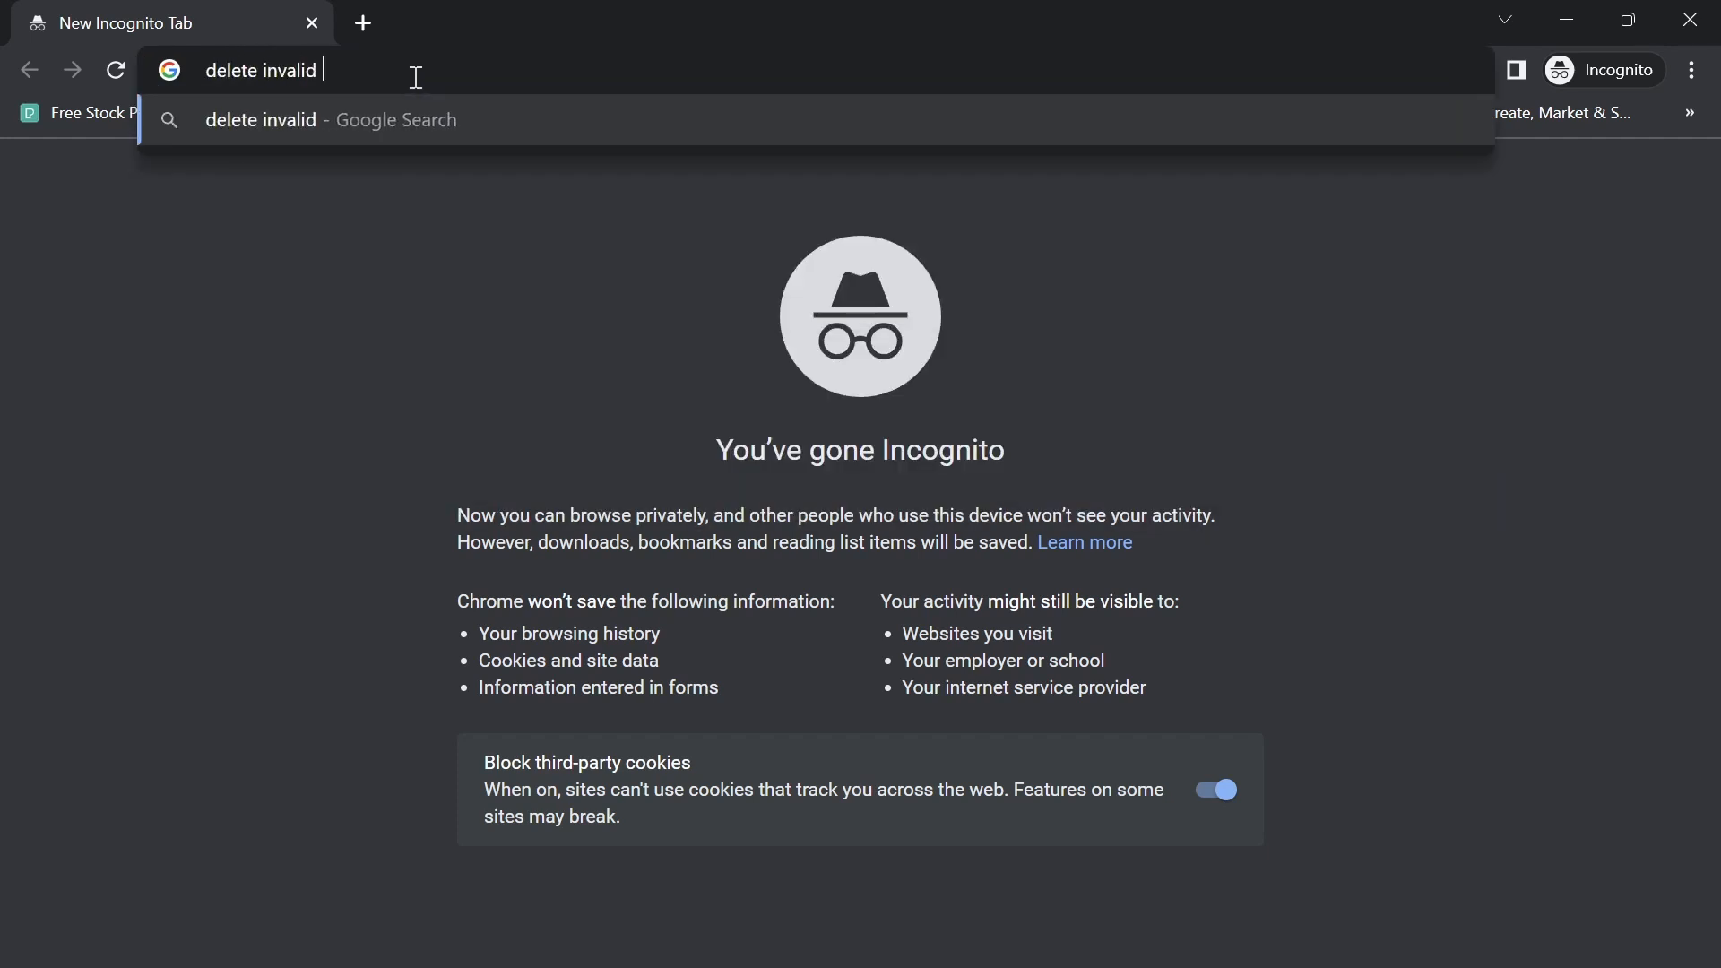
{"action": "type", "text": "names excel vba"}
{"action": "key", "text": "Return"}
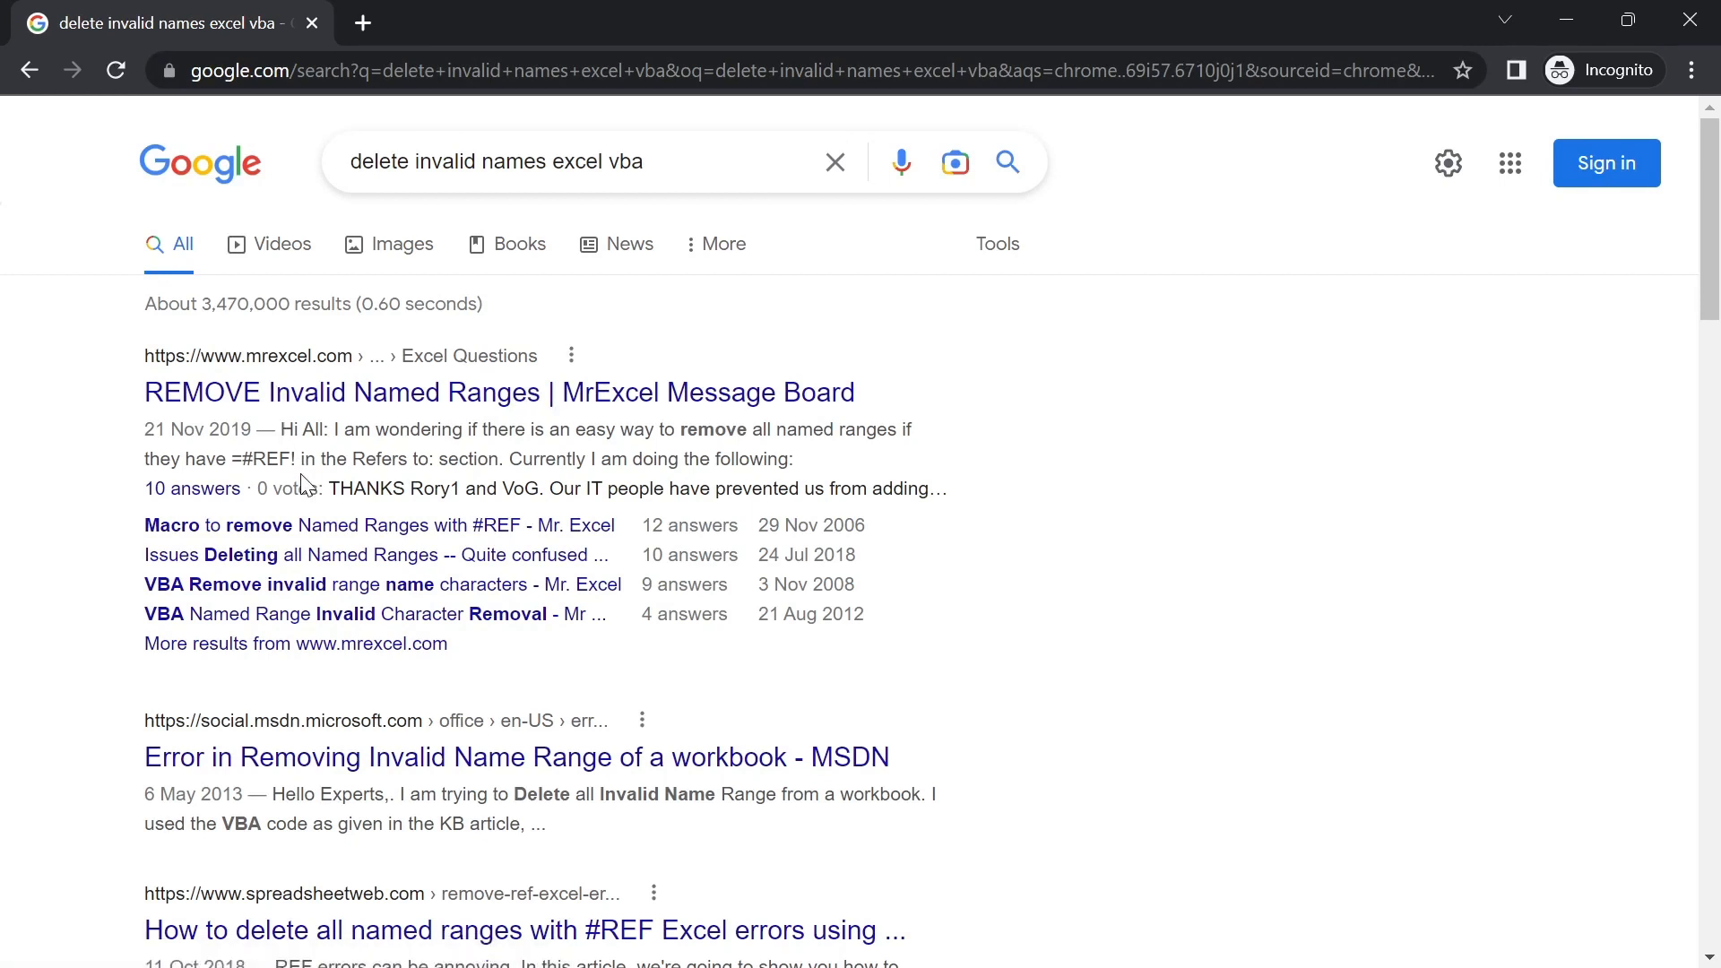
{"action": "scroll", "coordinate": [303, 484], "scroll_direction": "down", "scroll_amount": 1}
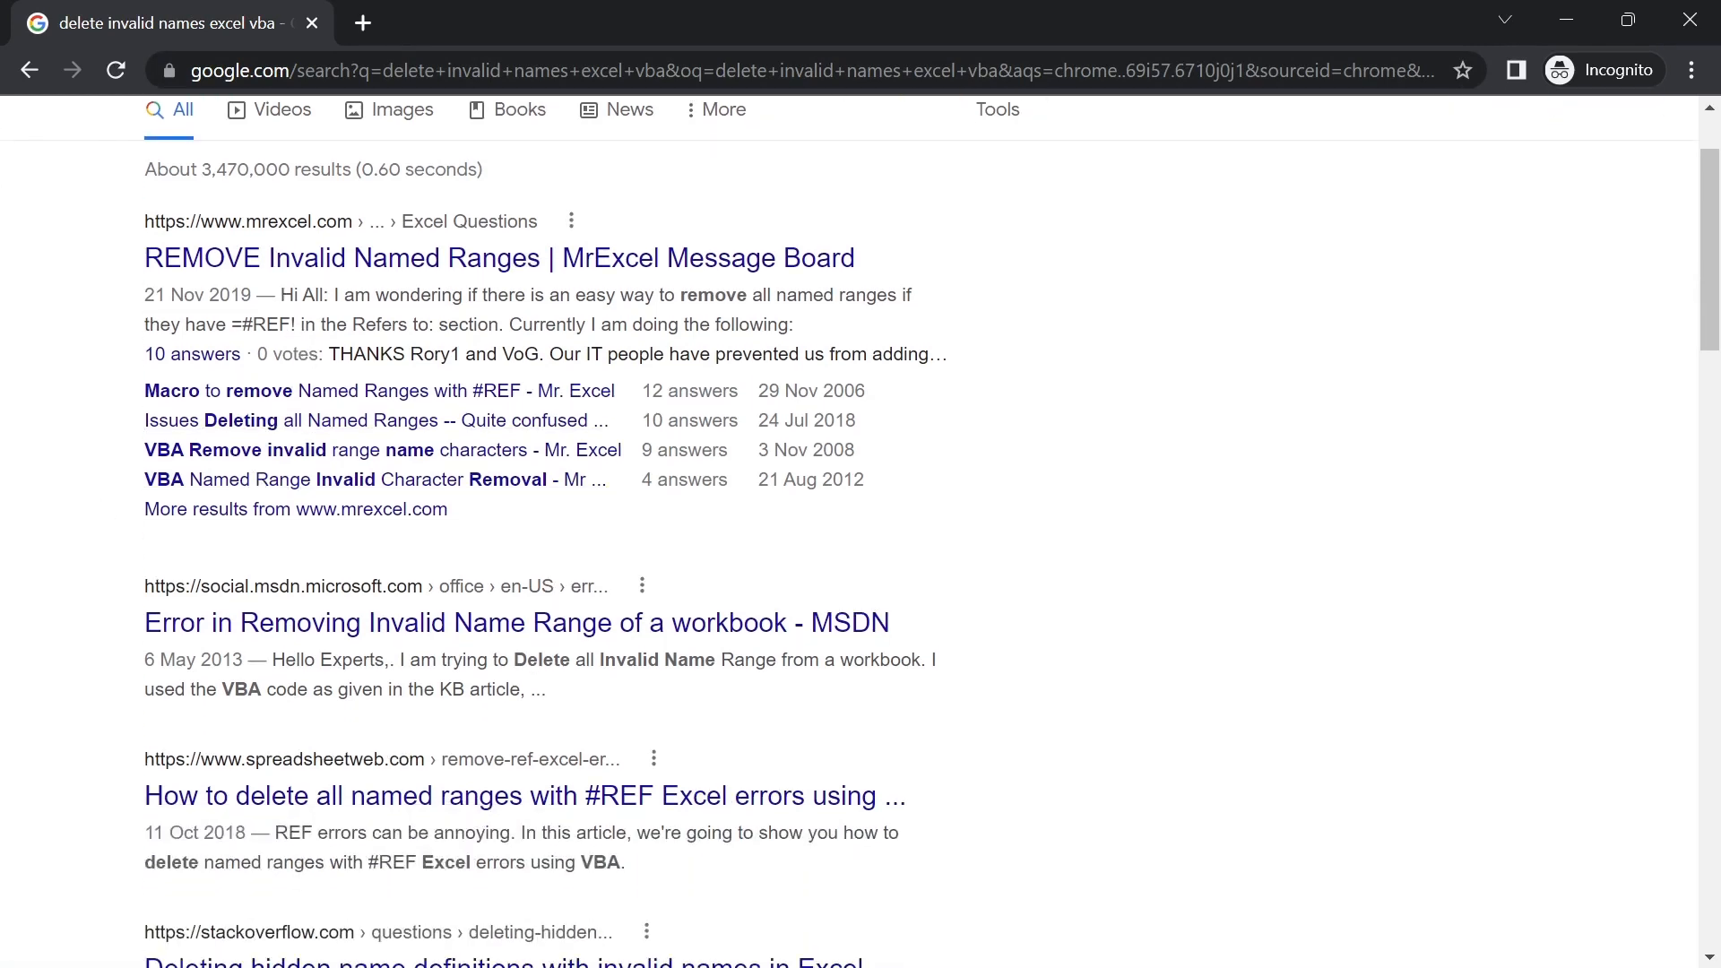
Switch to Excel and create a copy of the Invalid names sheet in a new workbook
{"action": "key", "text": "alt+Tab"}
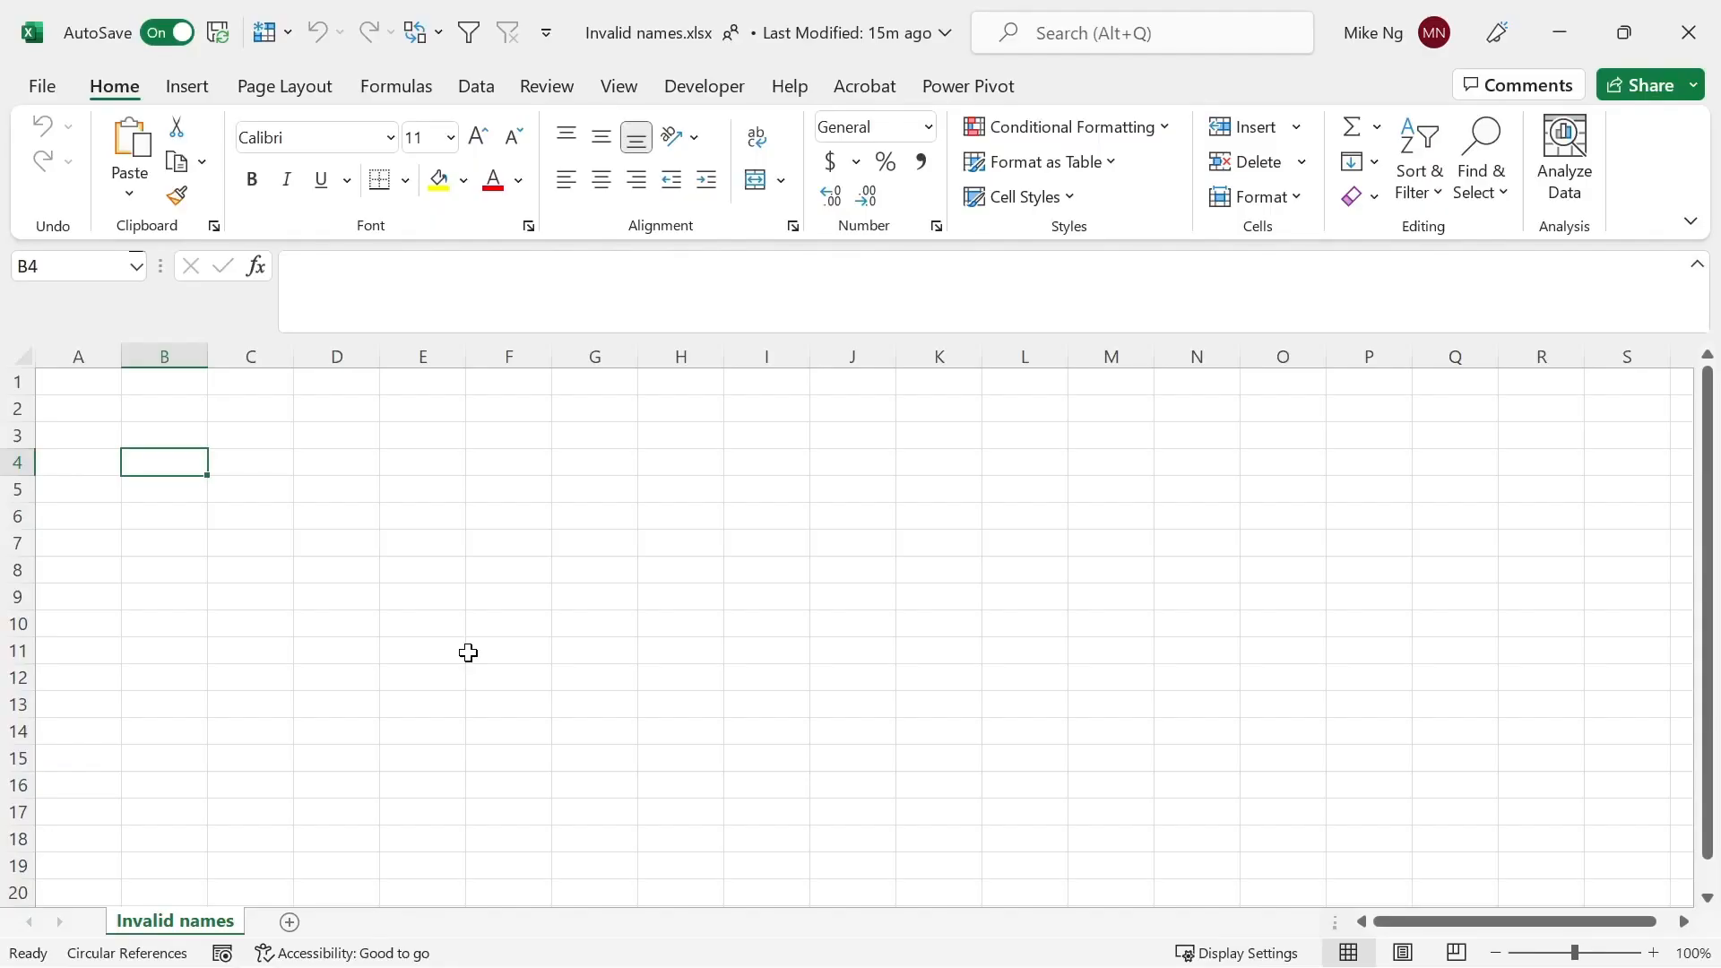
{"action": "right_click", "coordinate": [141, 920]}
{"action": "left_click", "coordinate": [303, 647]}
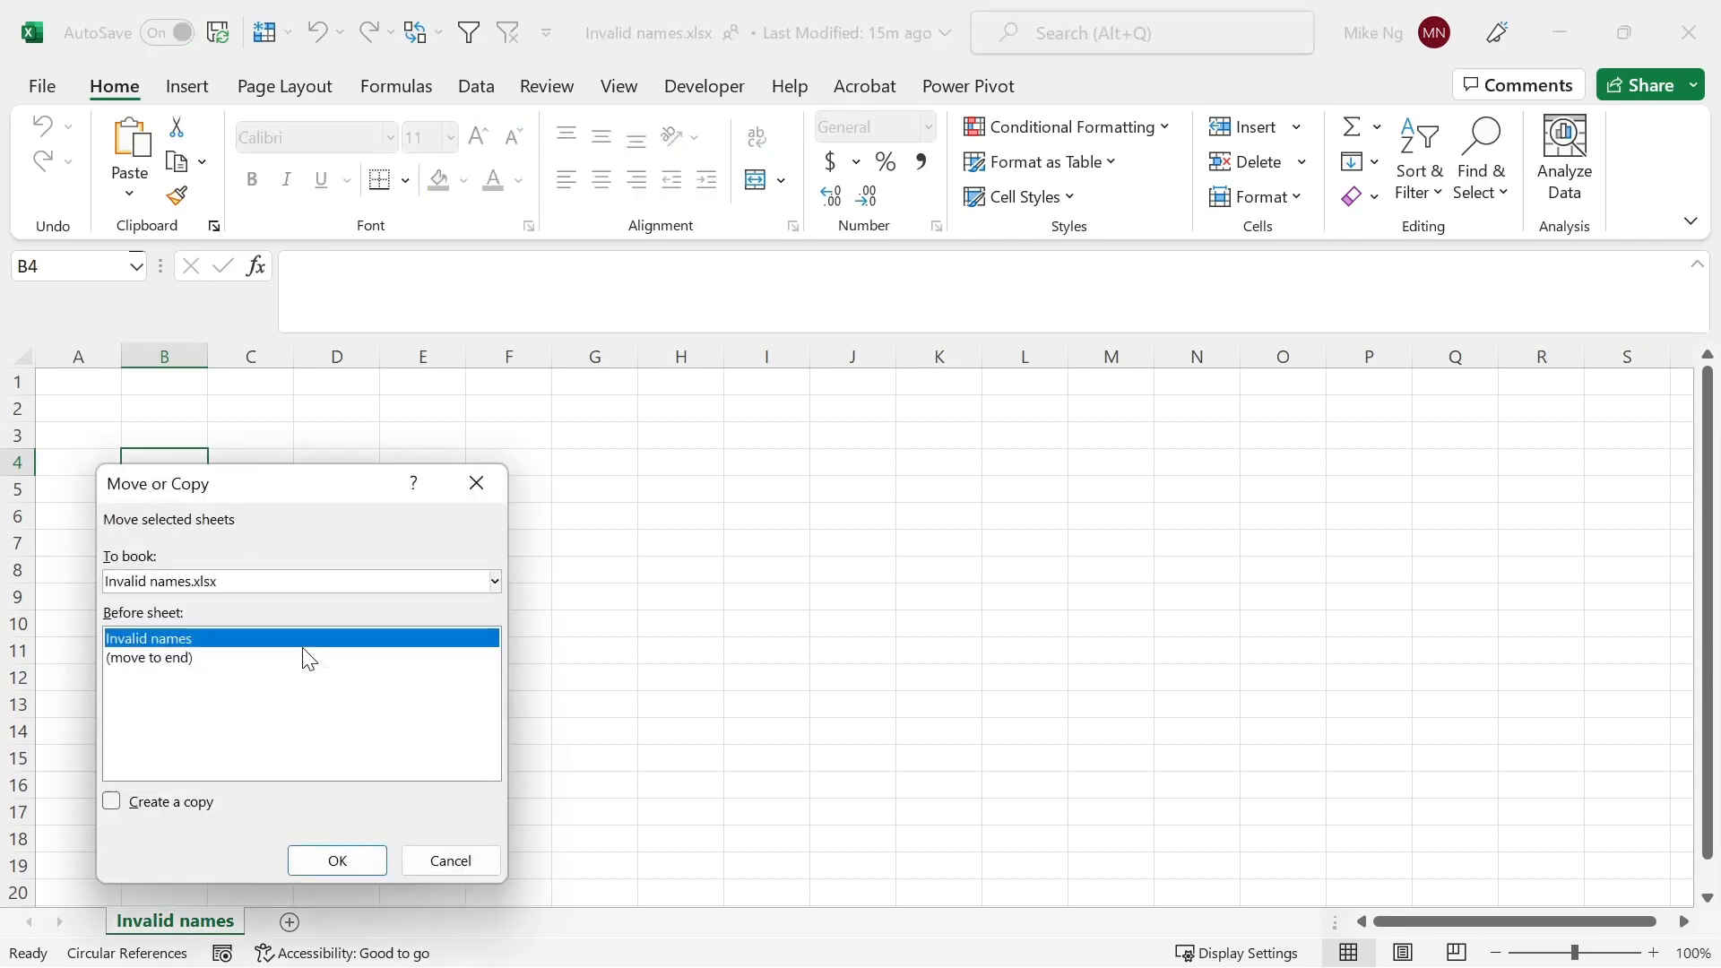
{"action": "left_click", "coordinate": [174, 582]}
{"action": "left_click", "coordinate": [171, 605]}
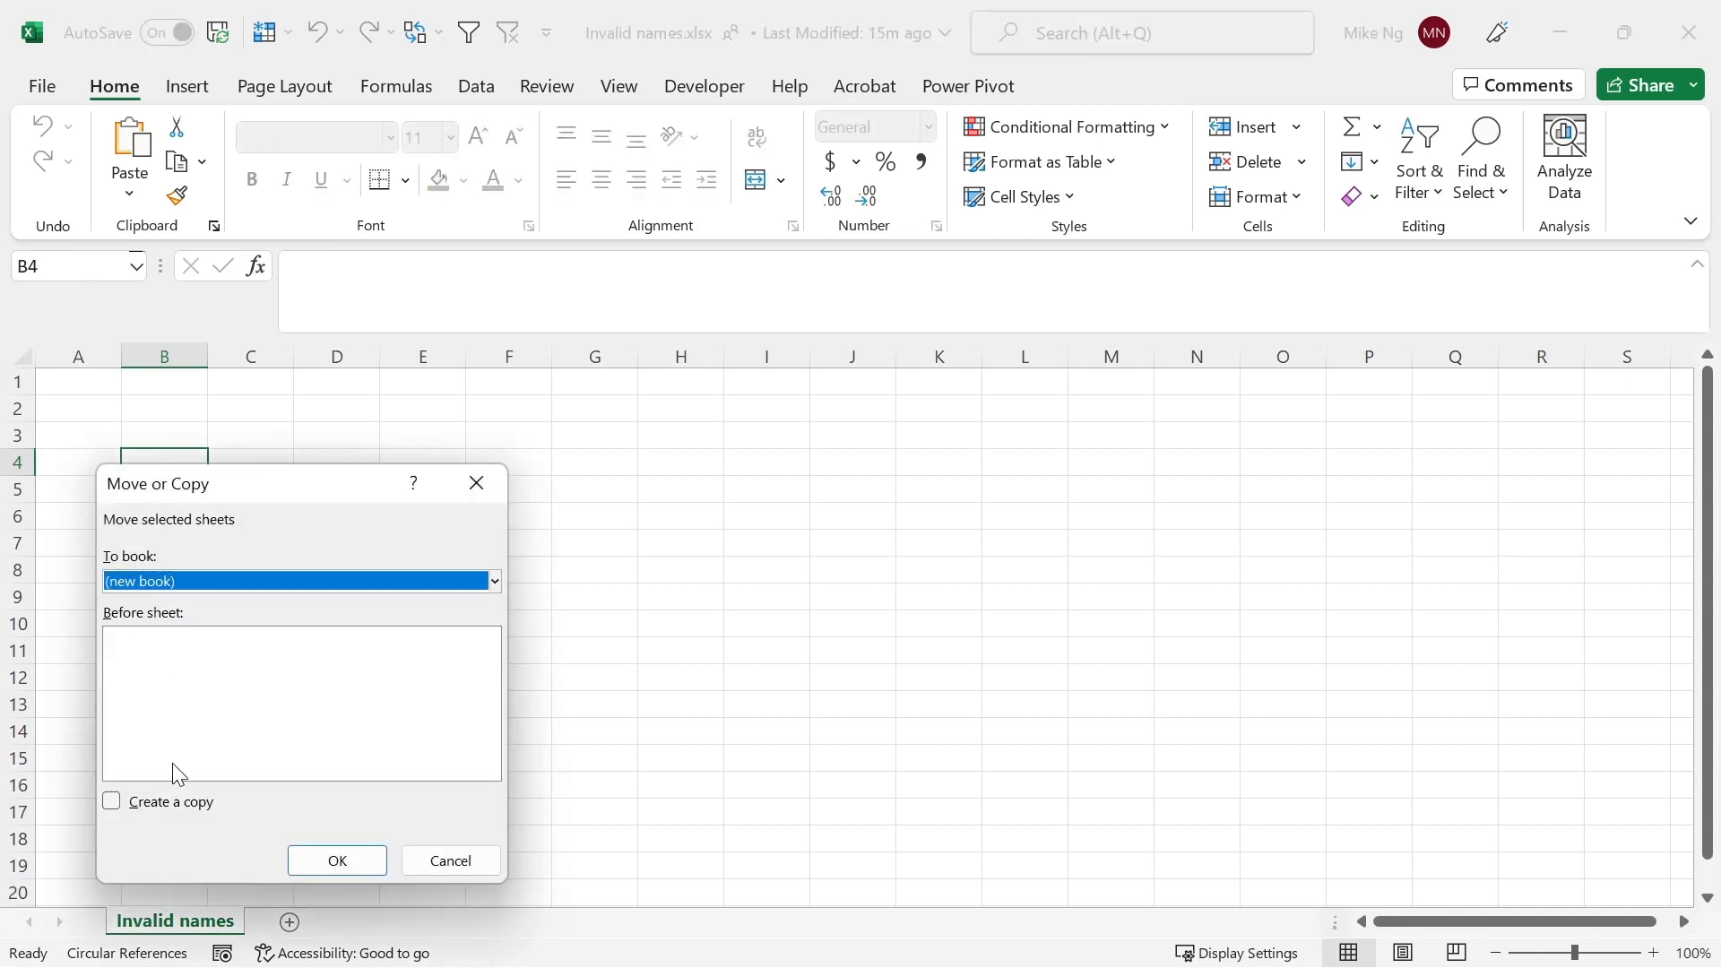
{"action": "left_click", "coordinate": [172, 806]}
{"action": "left_click", "coordinate": [337, 860]}
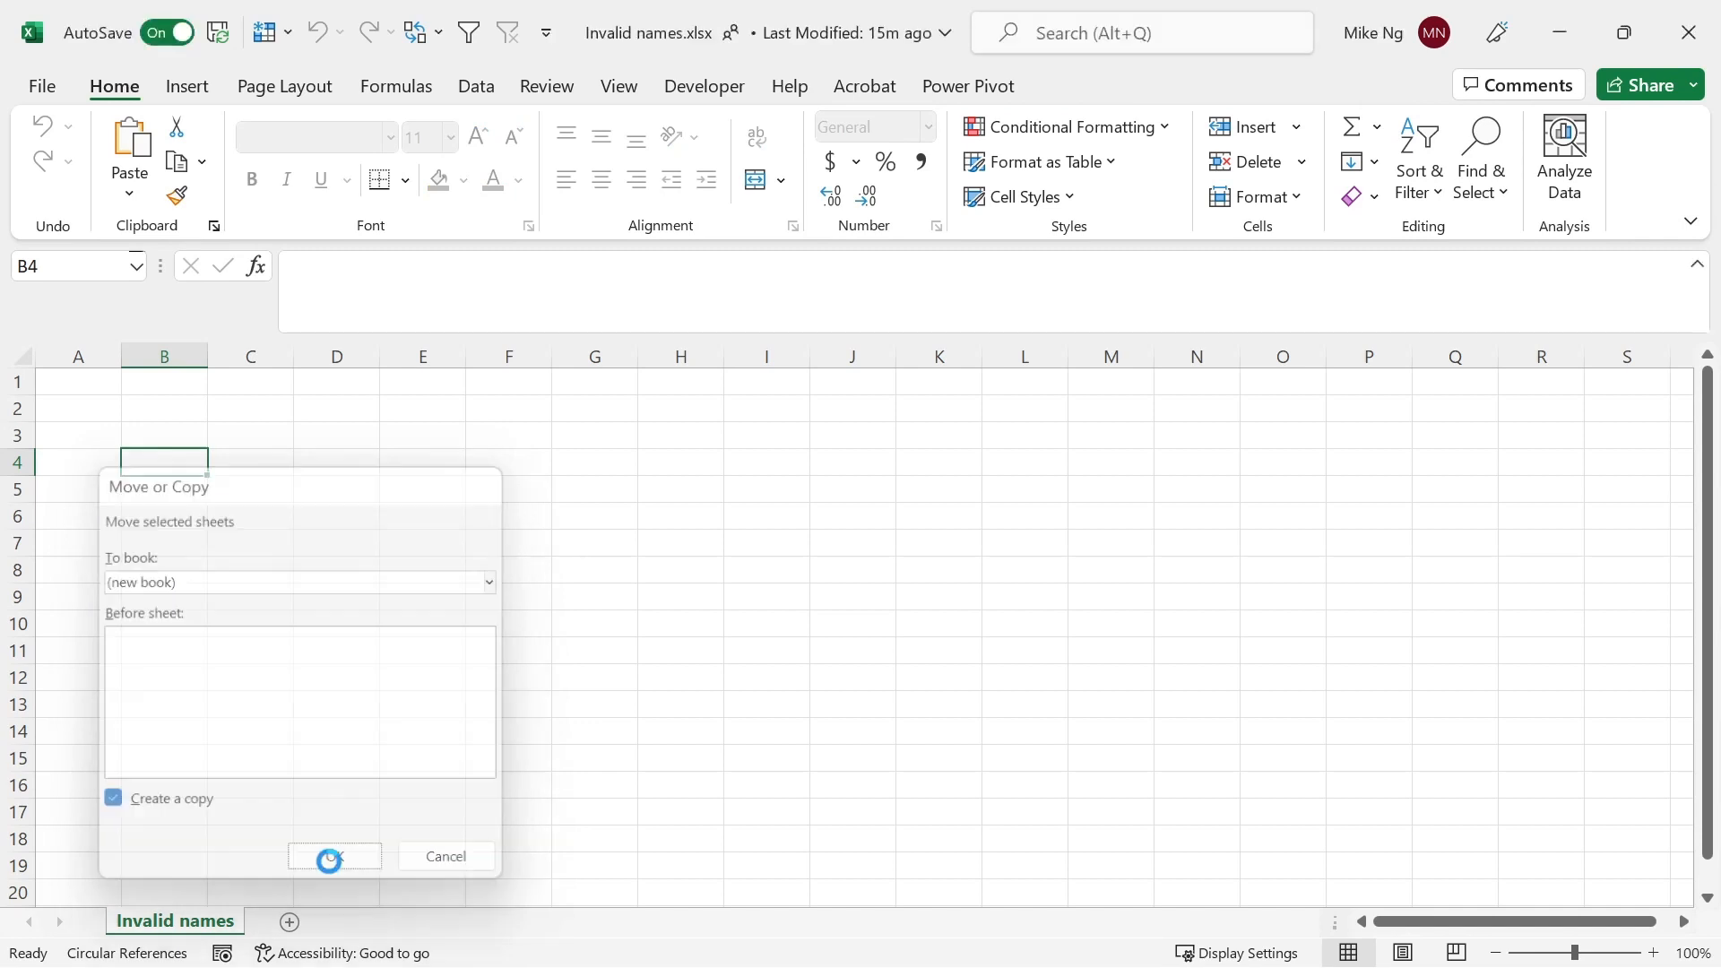
Examine the defined names carried over to the new workbook in the Name Manager, then close it
{"action": "left_click", "coordinate": [540, 601]}
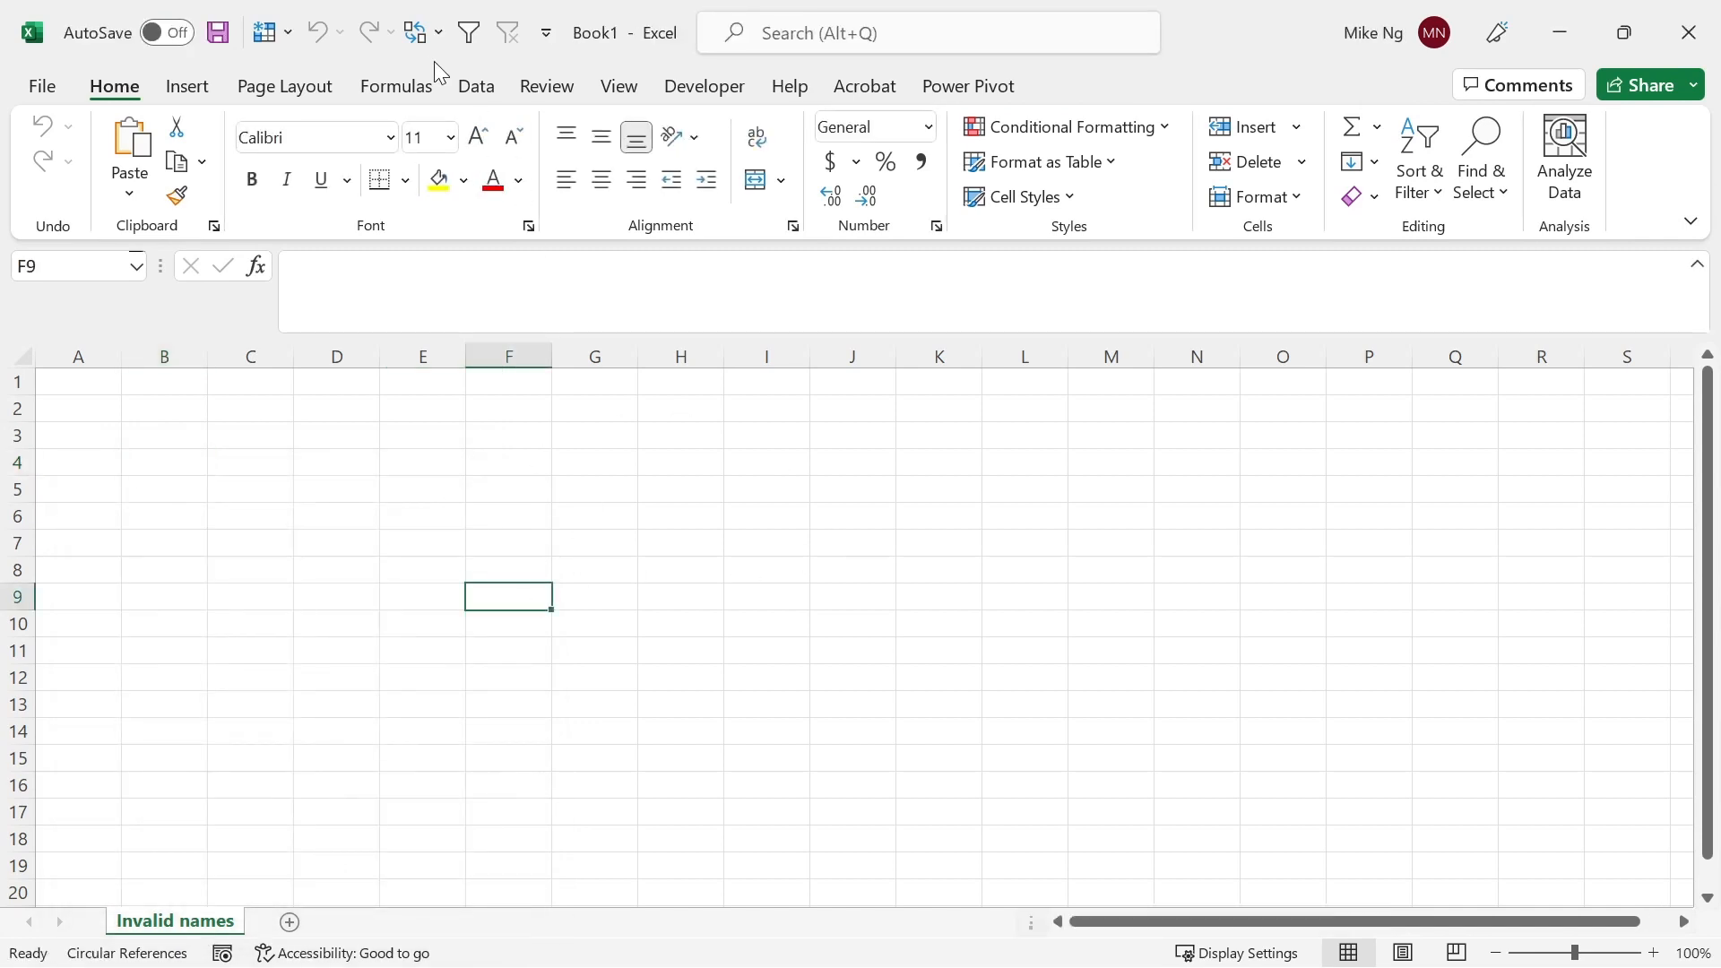
{"action": "left_click", "coordinate": [401, 89]}
{"action": "left_click", "coordinate": [817, 197]}
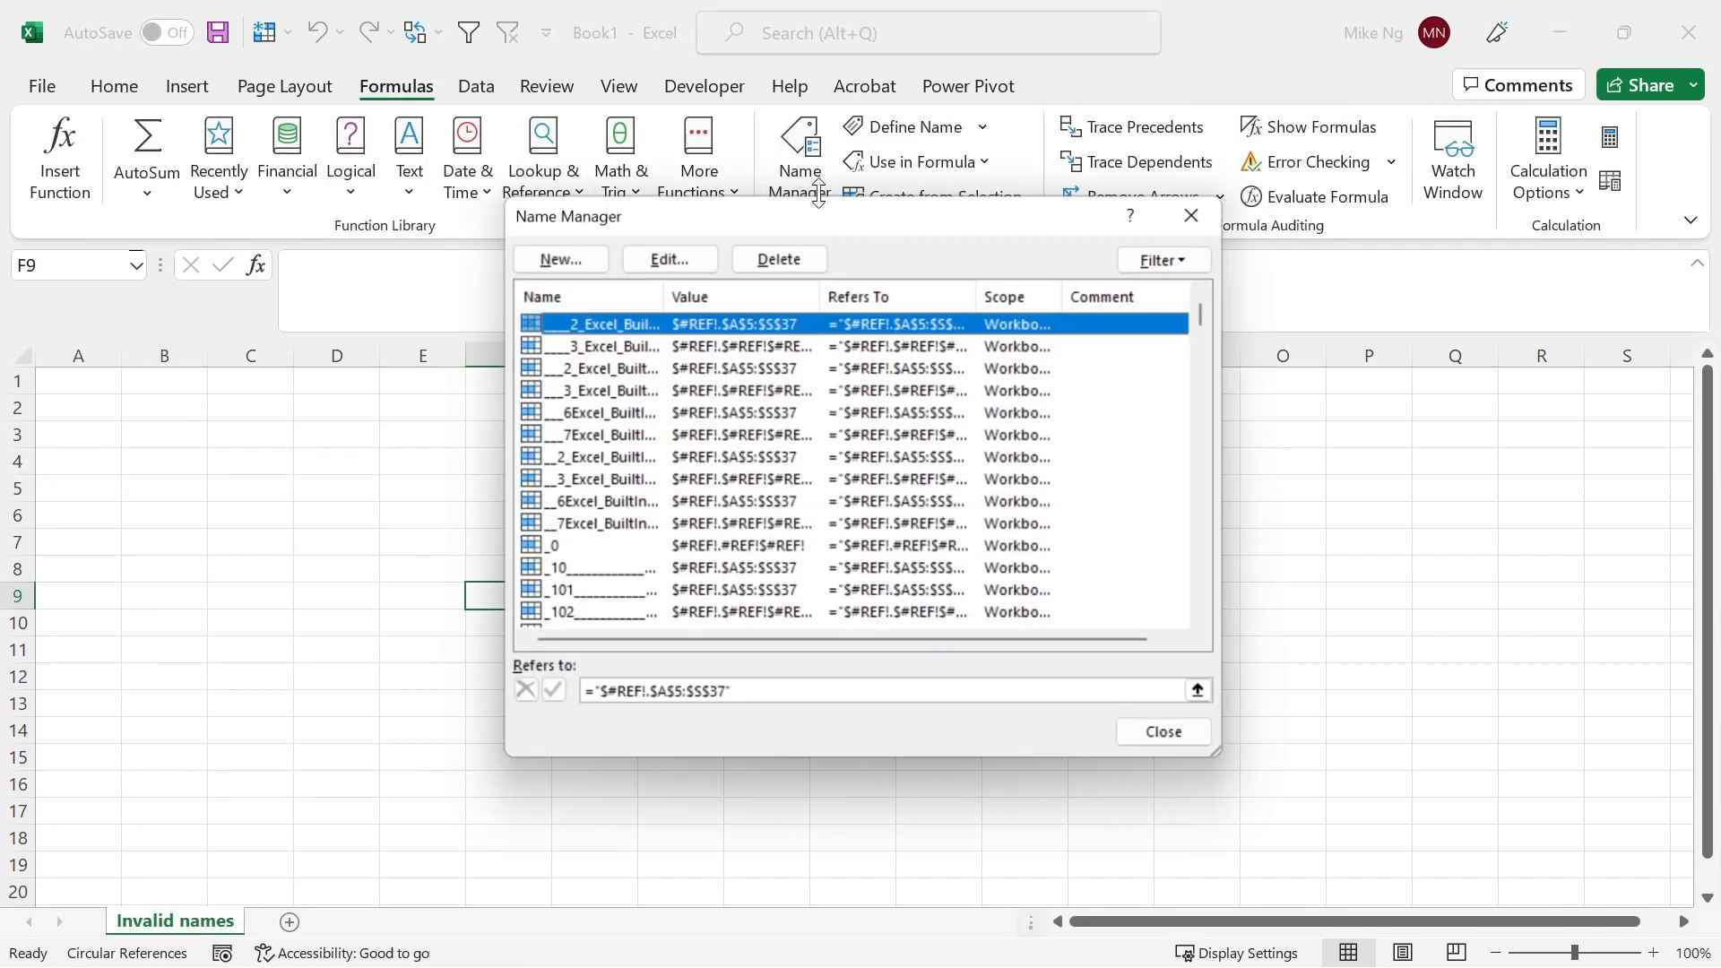
{"action": "left_click", "coordinate": [733, 447]}
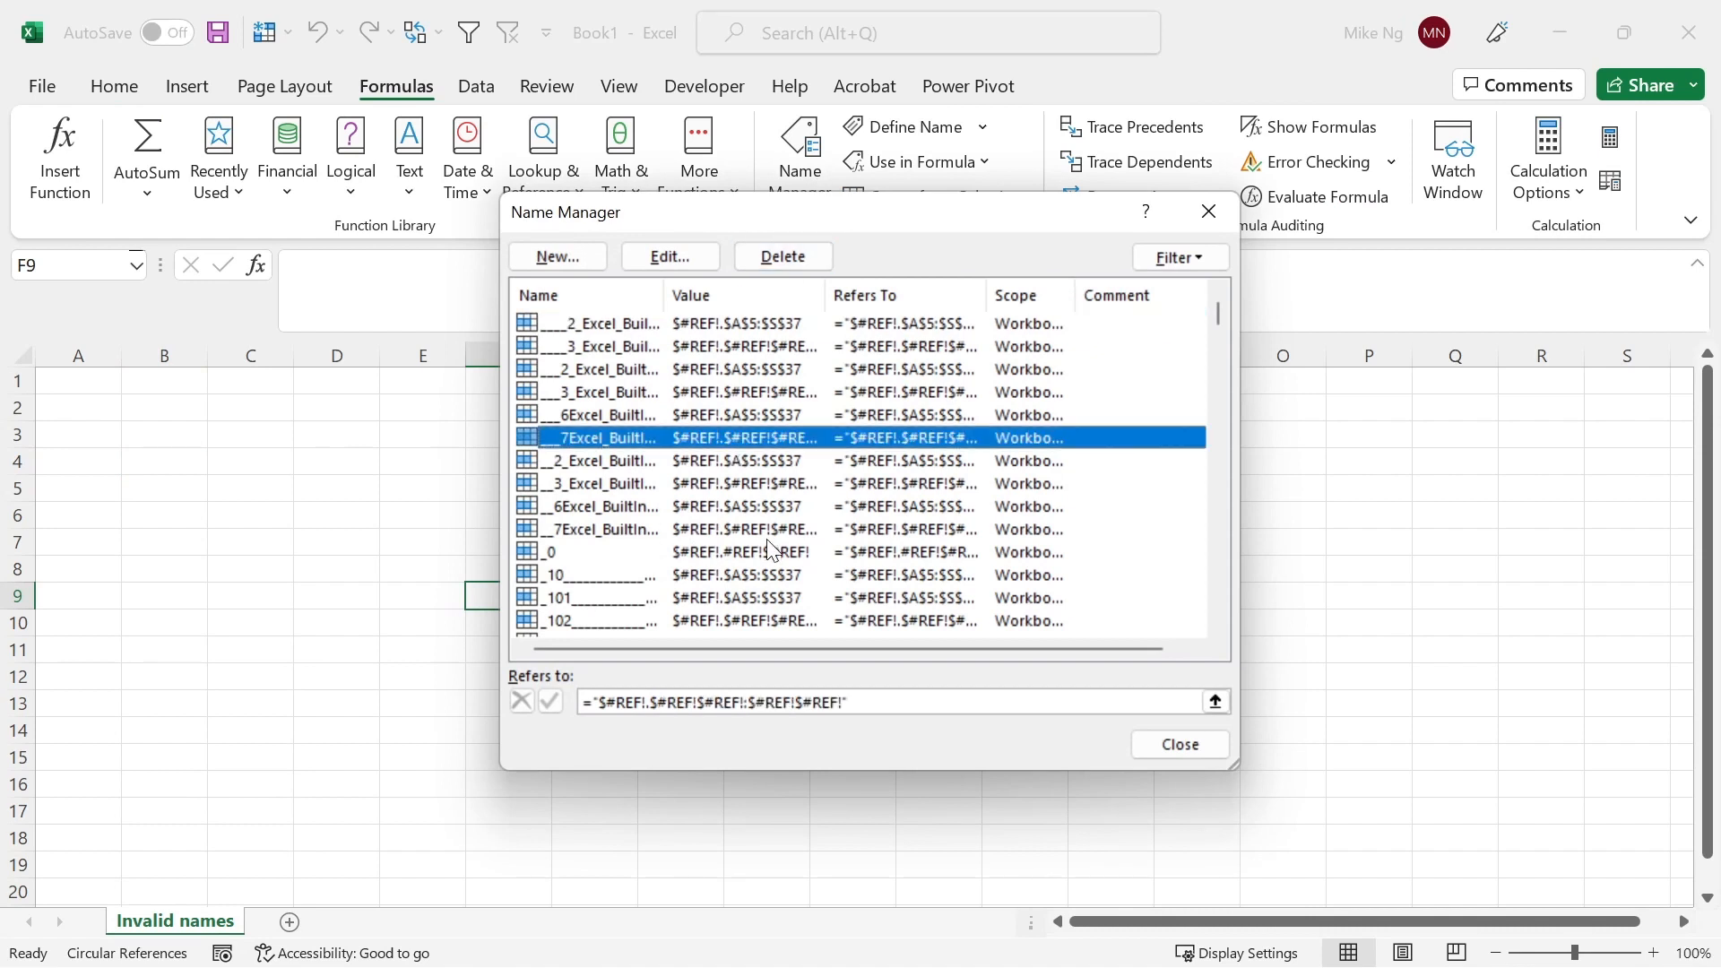
{"action": "scroll", "coordinate": [772, 547], "scroll_direction": "down", "scroll_amount": 5}
{"action": "scroll", "coordinate": [772, 551], "scroll_direction": "down", "scroll_amount": 20}
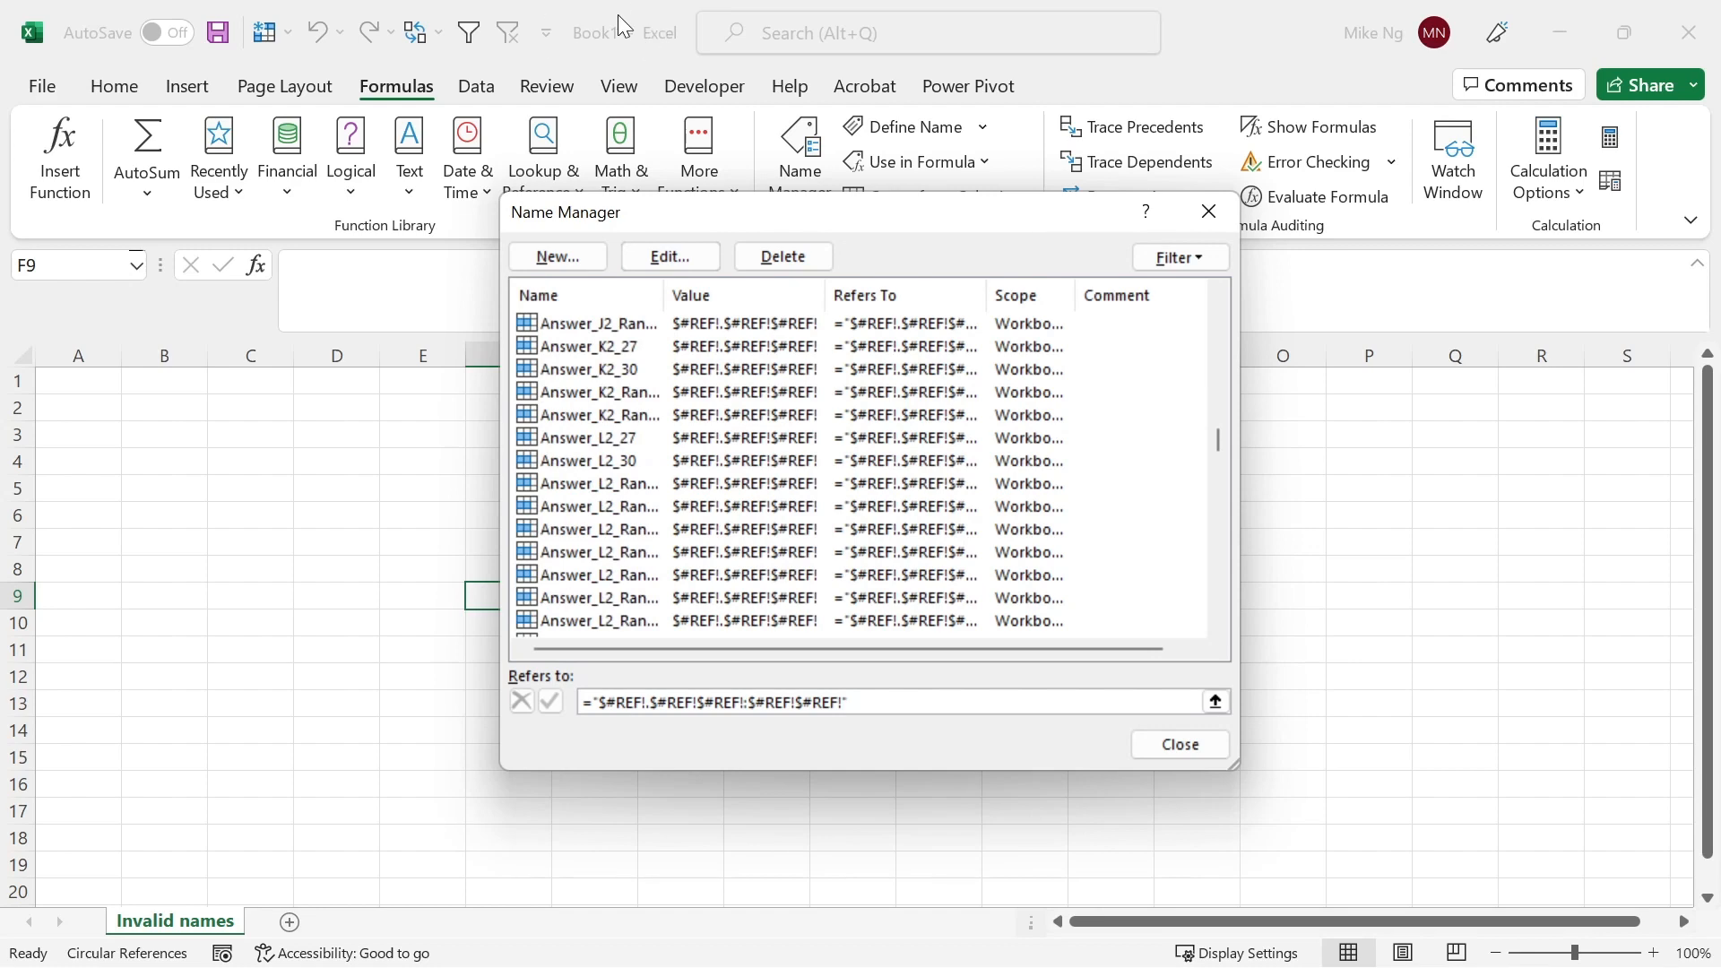
{"action": "left_click", "coordinate": [1183, 745]}
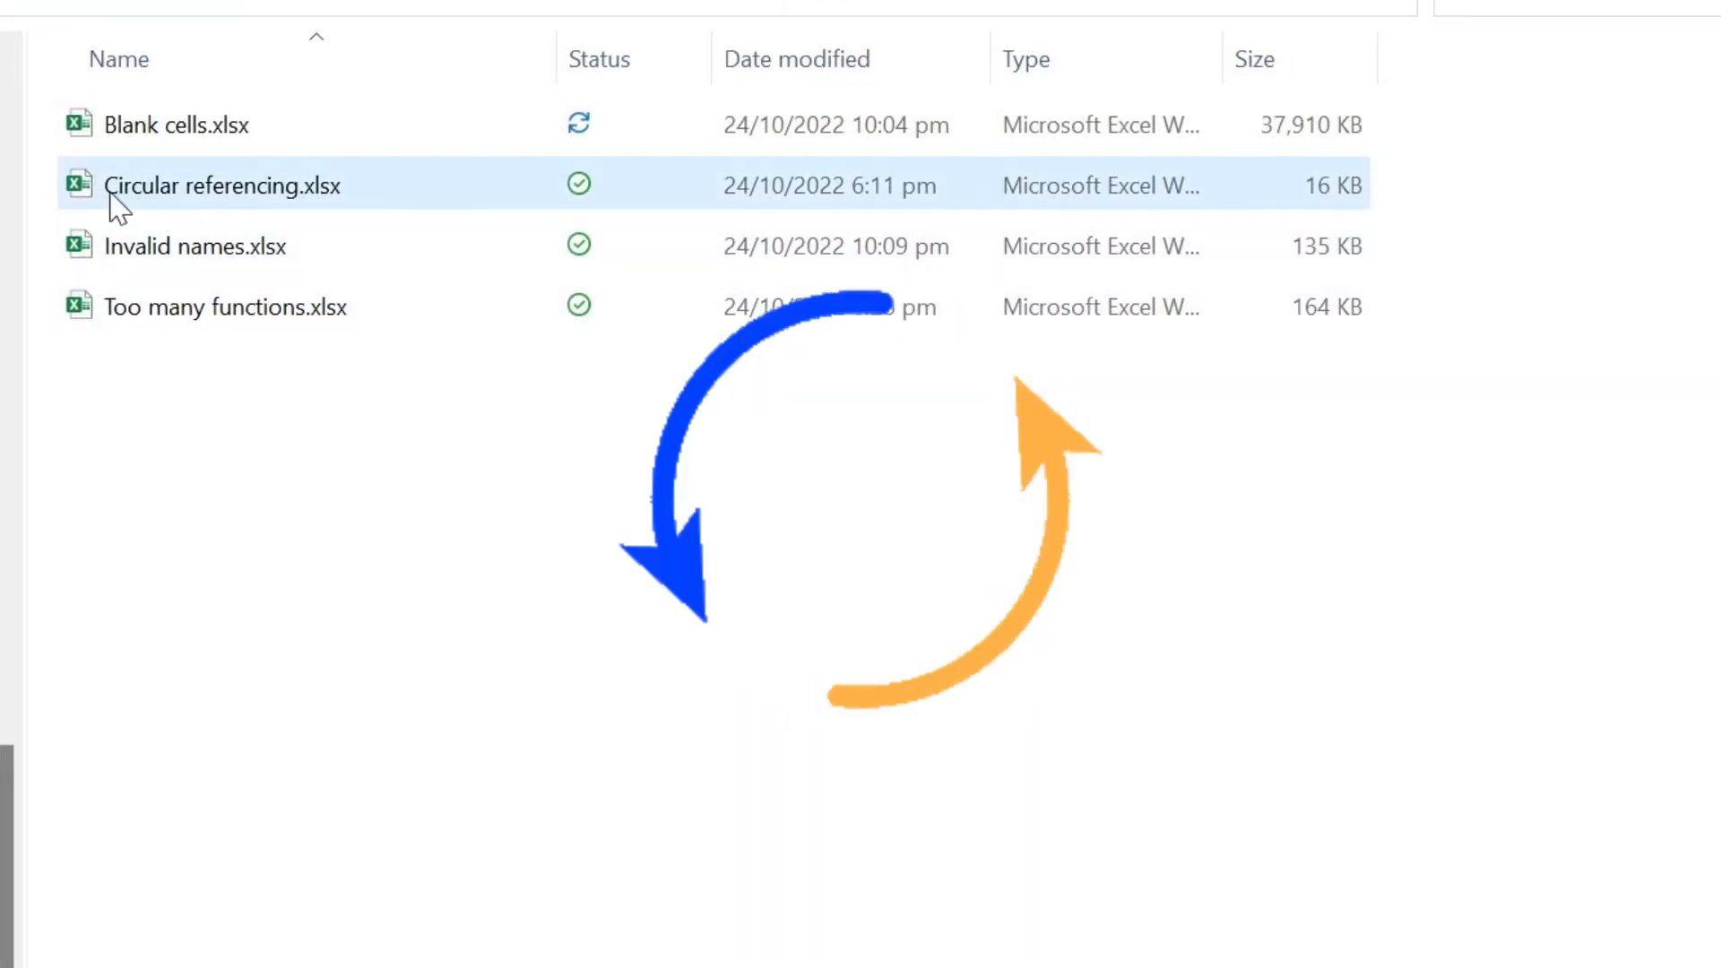
Open Circular referencing.xlsx, dismiss the warning, and use Error Checking to jump to the circular reference in A3
{"action": "double_click", "coordinate": [110, 194]}
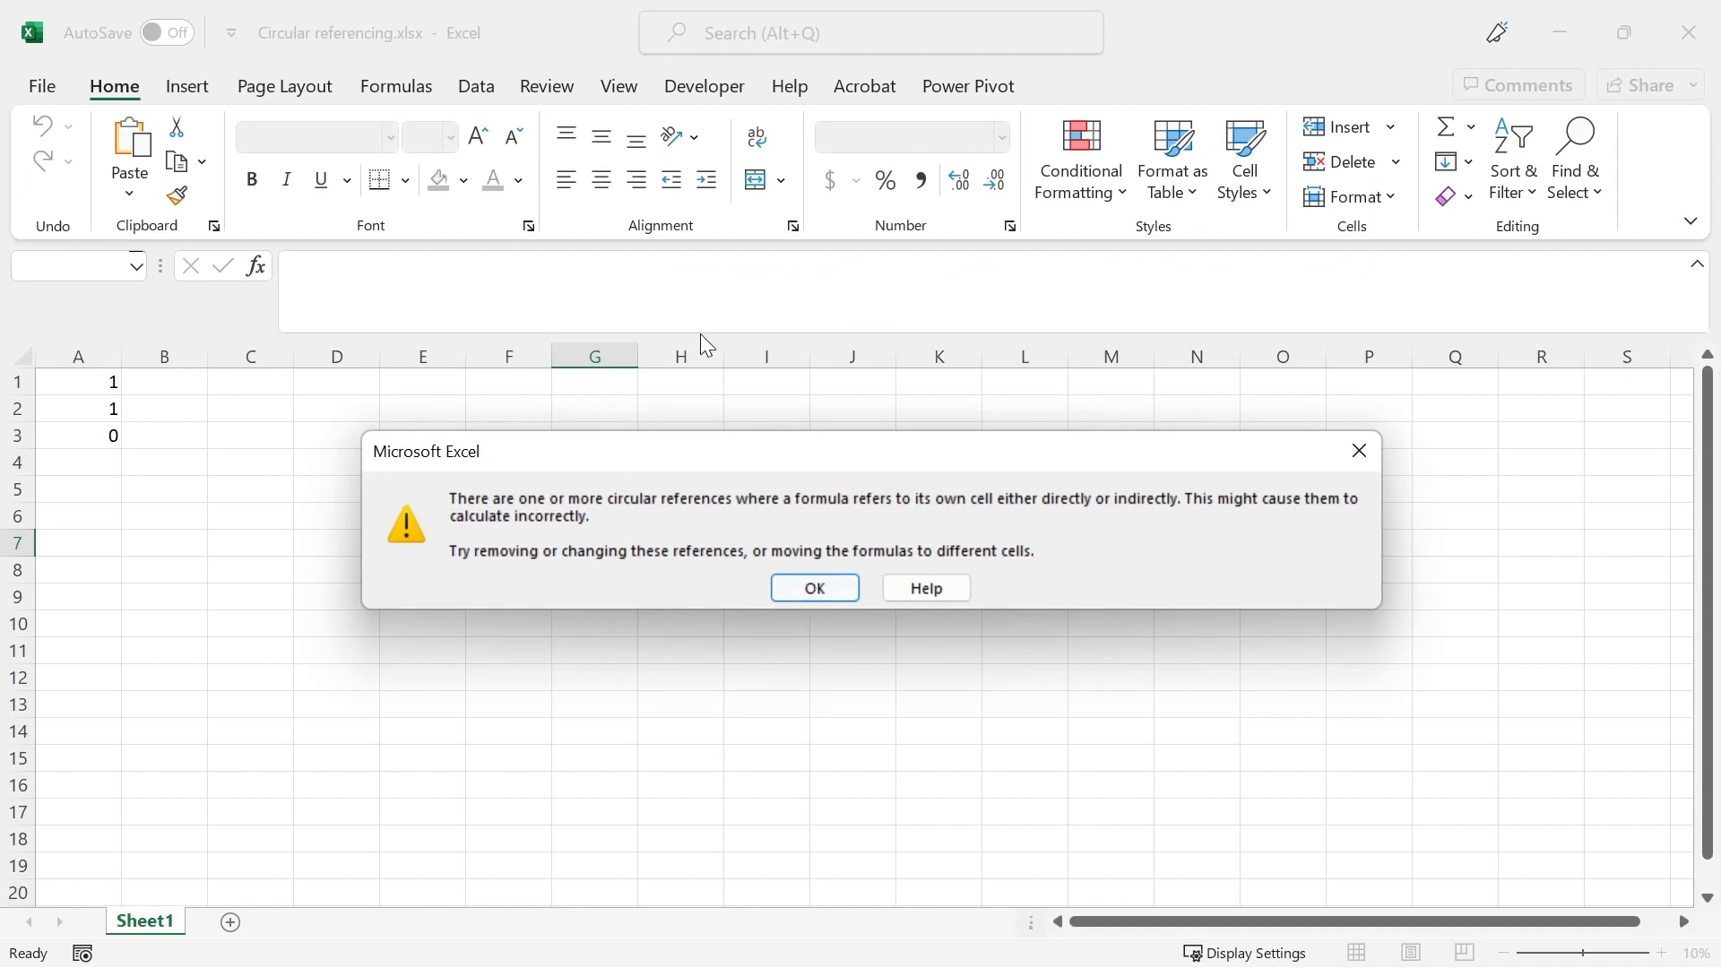
{"action": "left_click", "coordinate": [811, 596]}
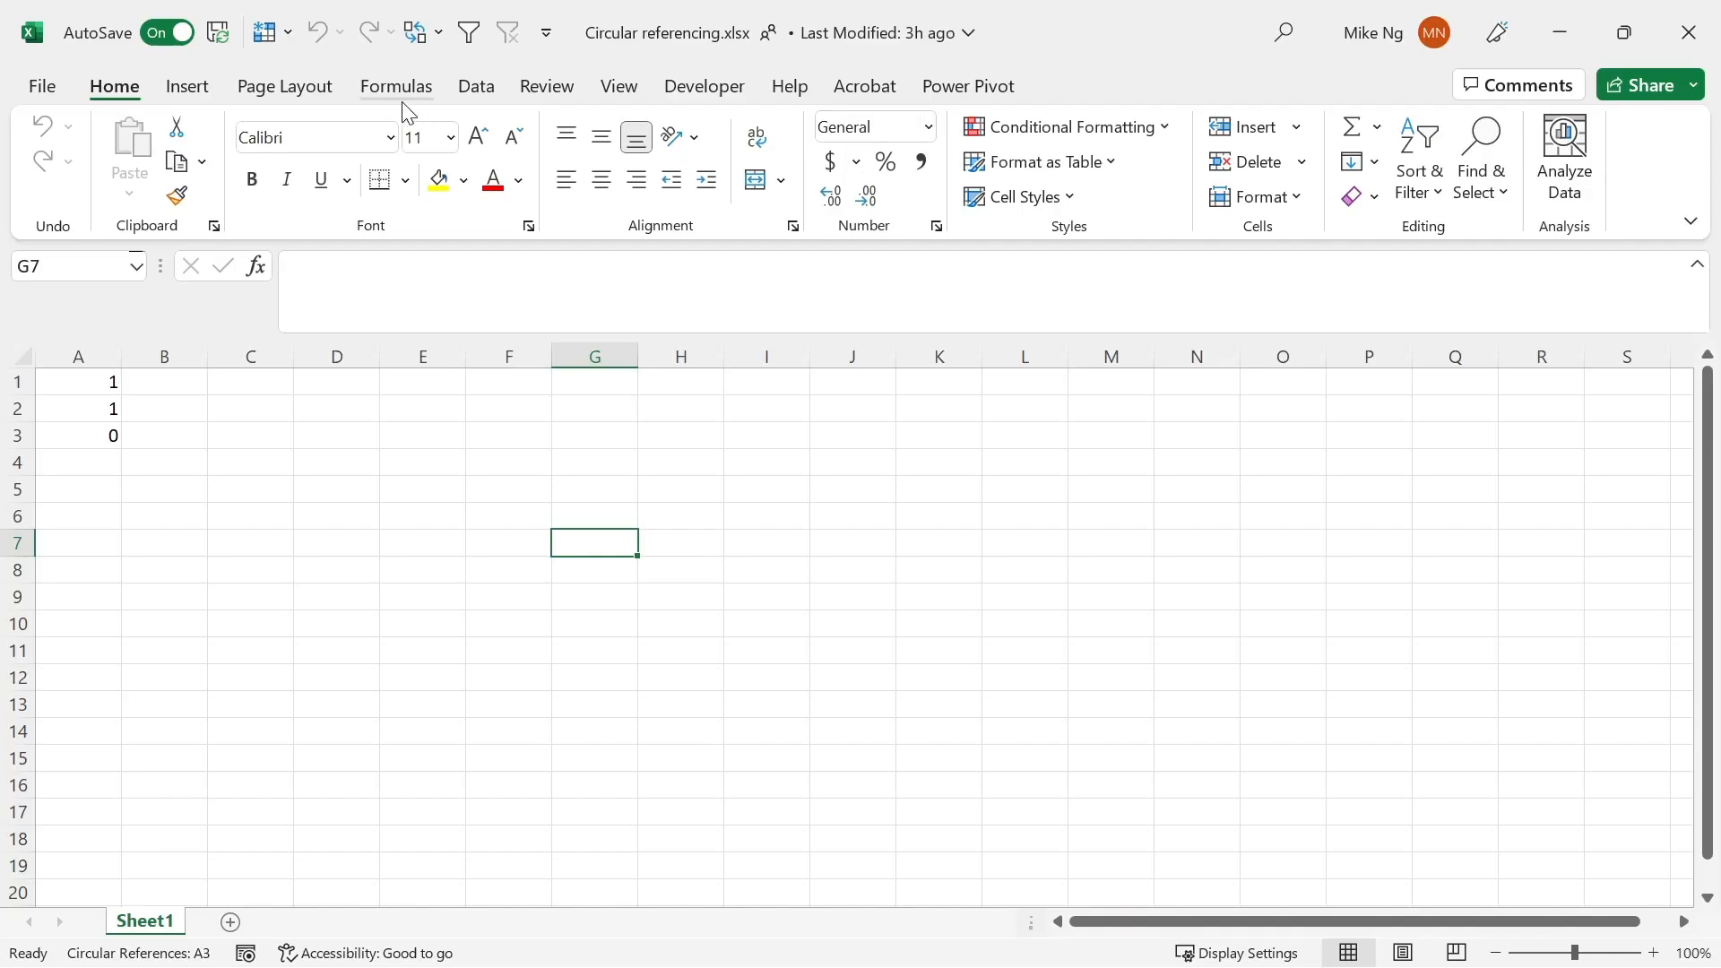
{"action": "left_click", "coordinate": [401, 97]}
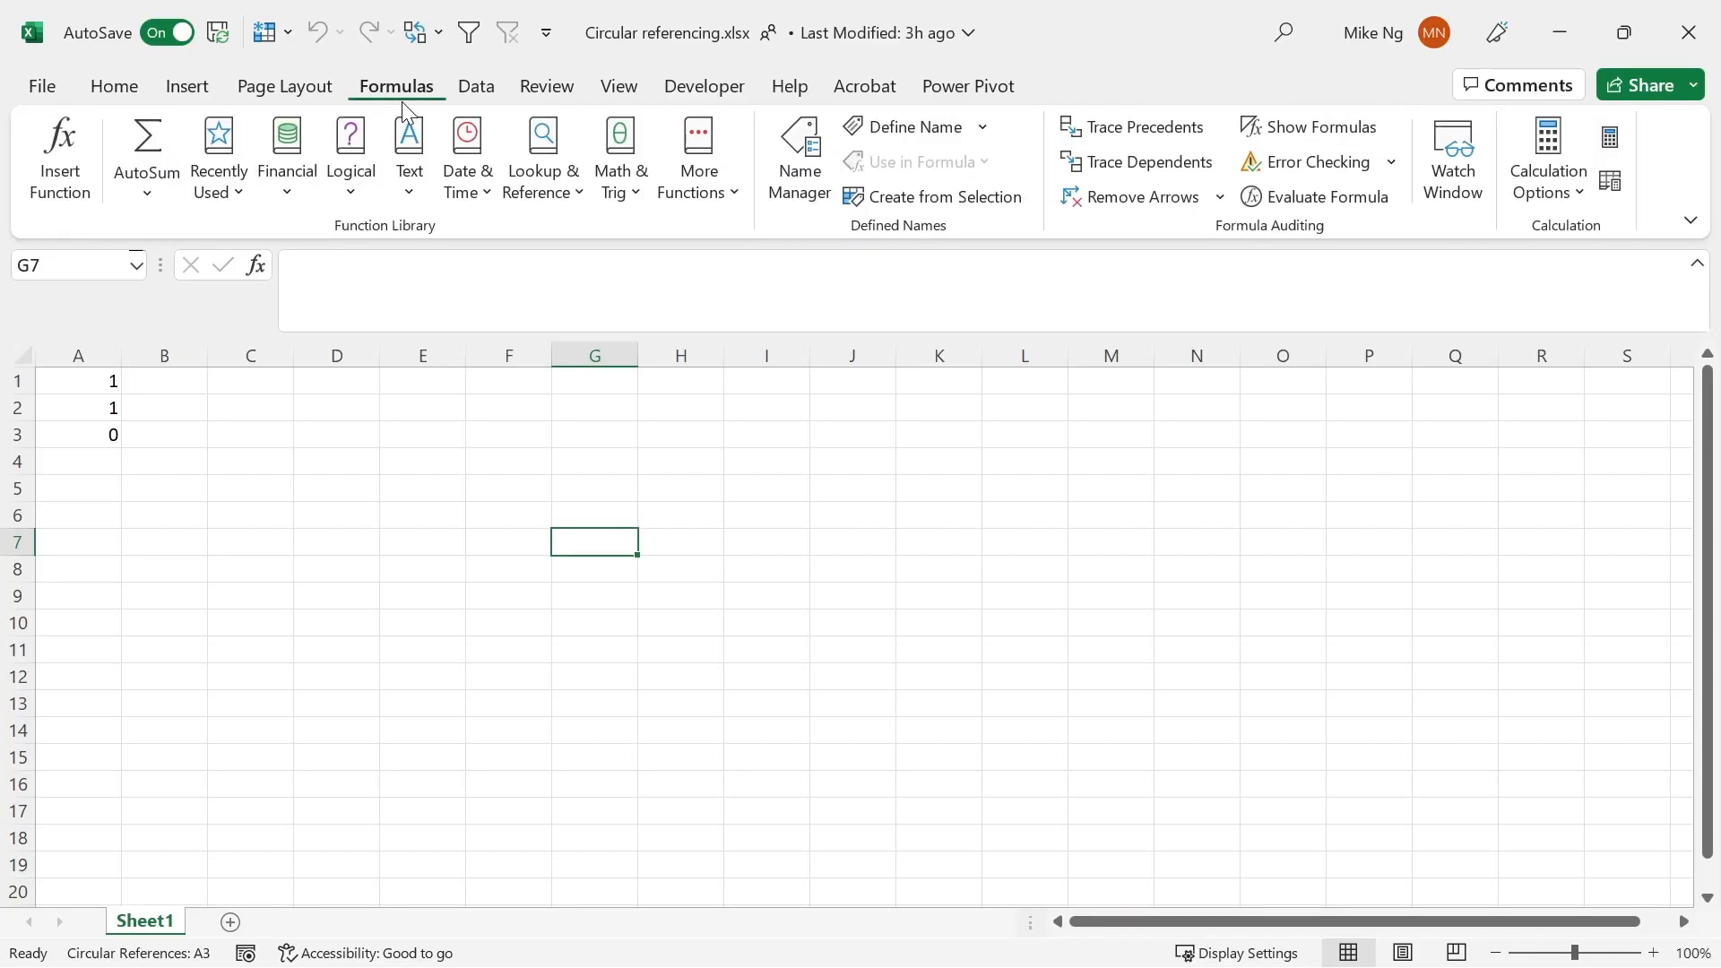
{"action": "left_click", "coordinate": [1392, 164]}
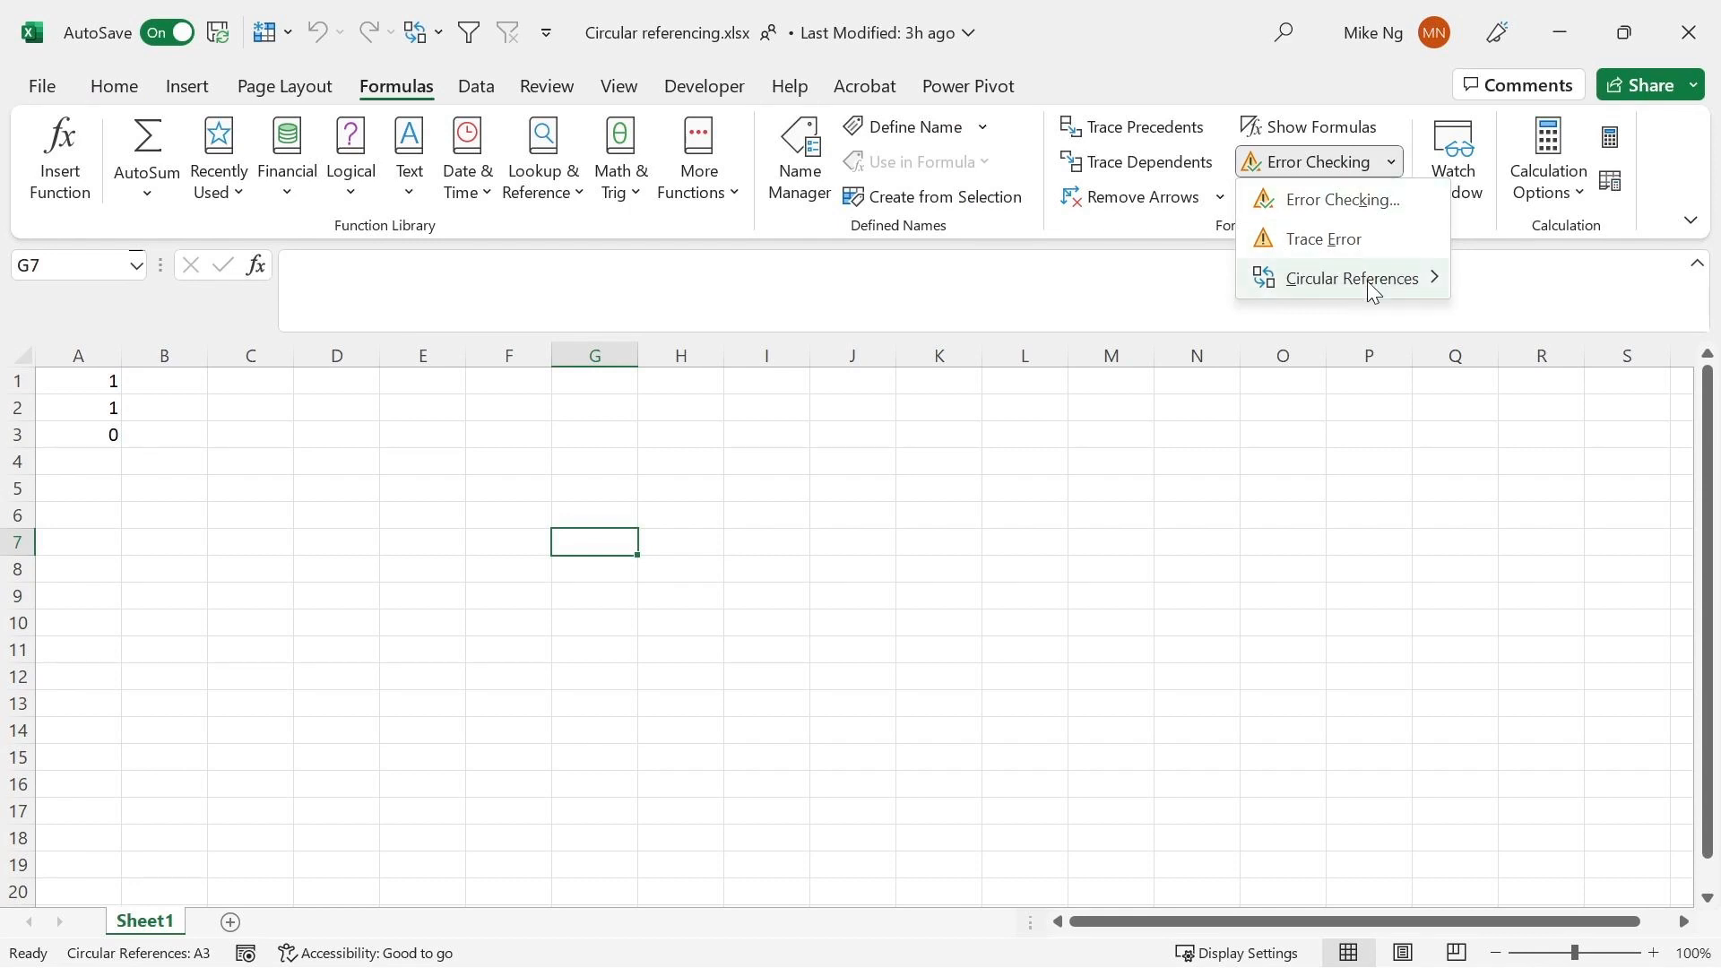
{"action": "mouse_move", "coordinate": [1367, 281]}
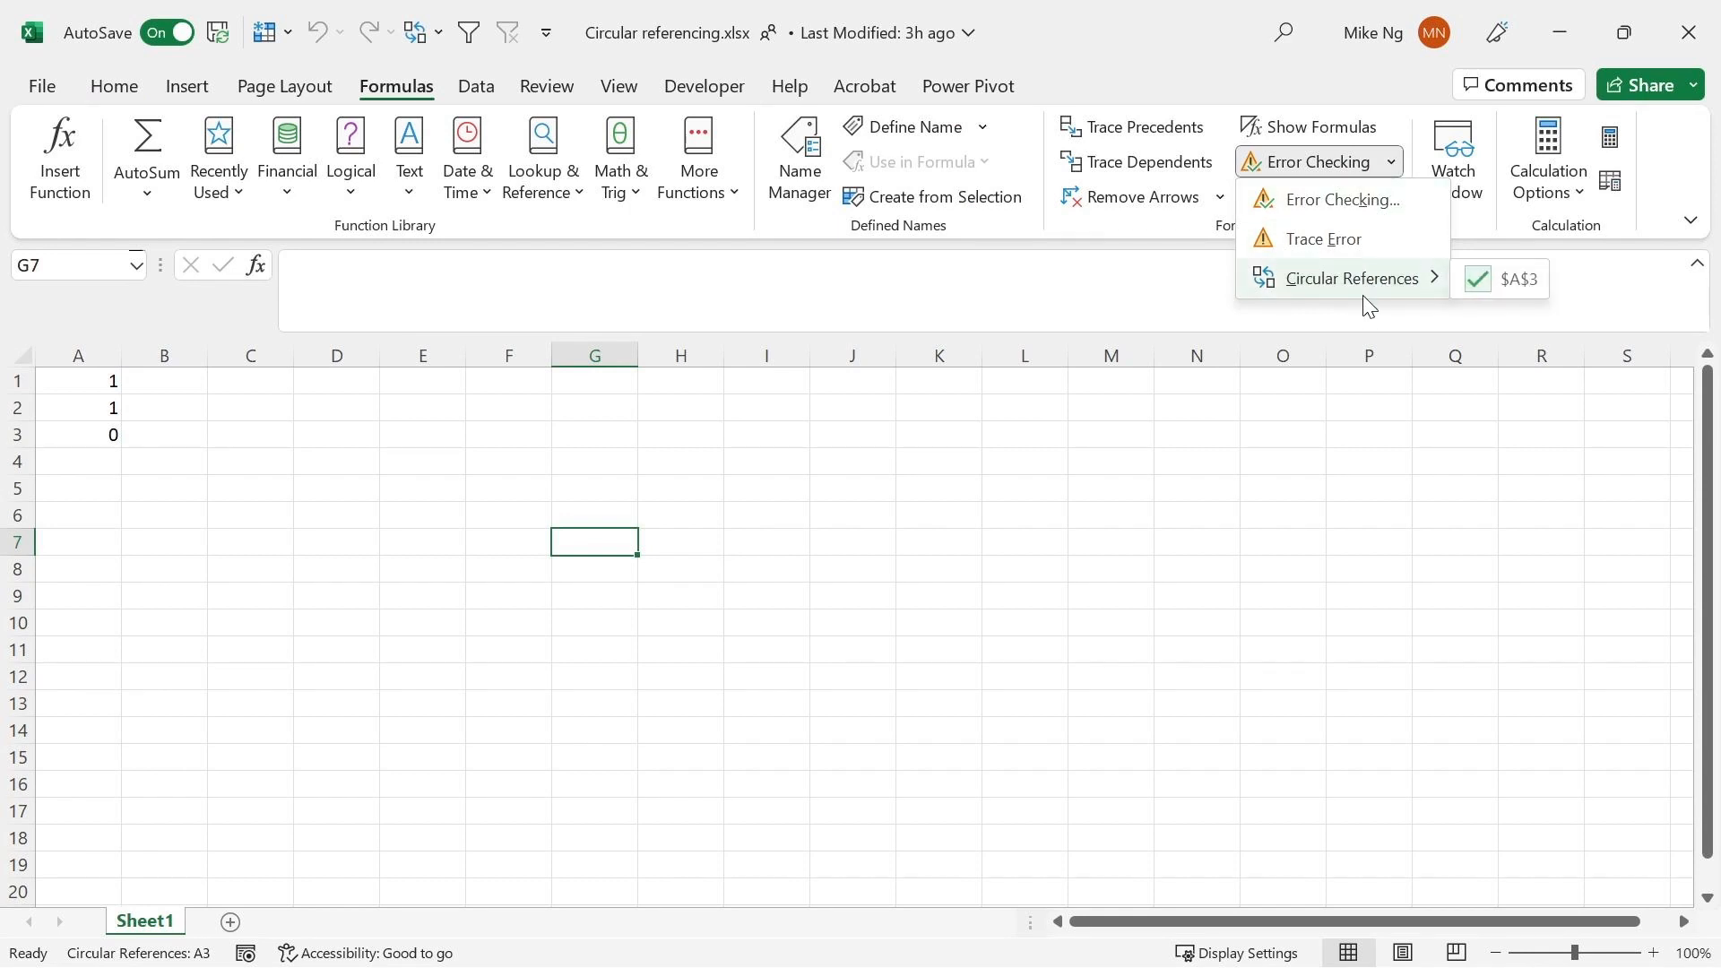
{"action": "left_click", "coordinate": [1477, 283]}
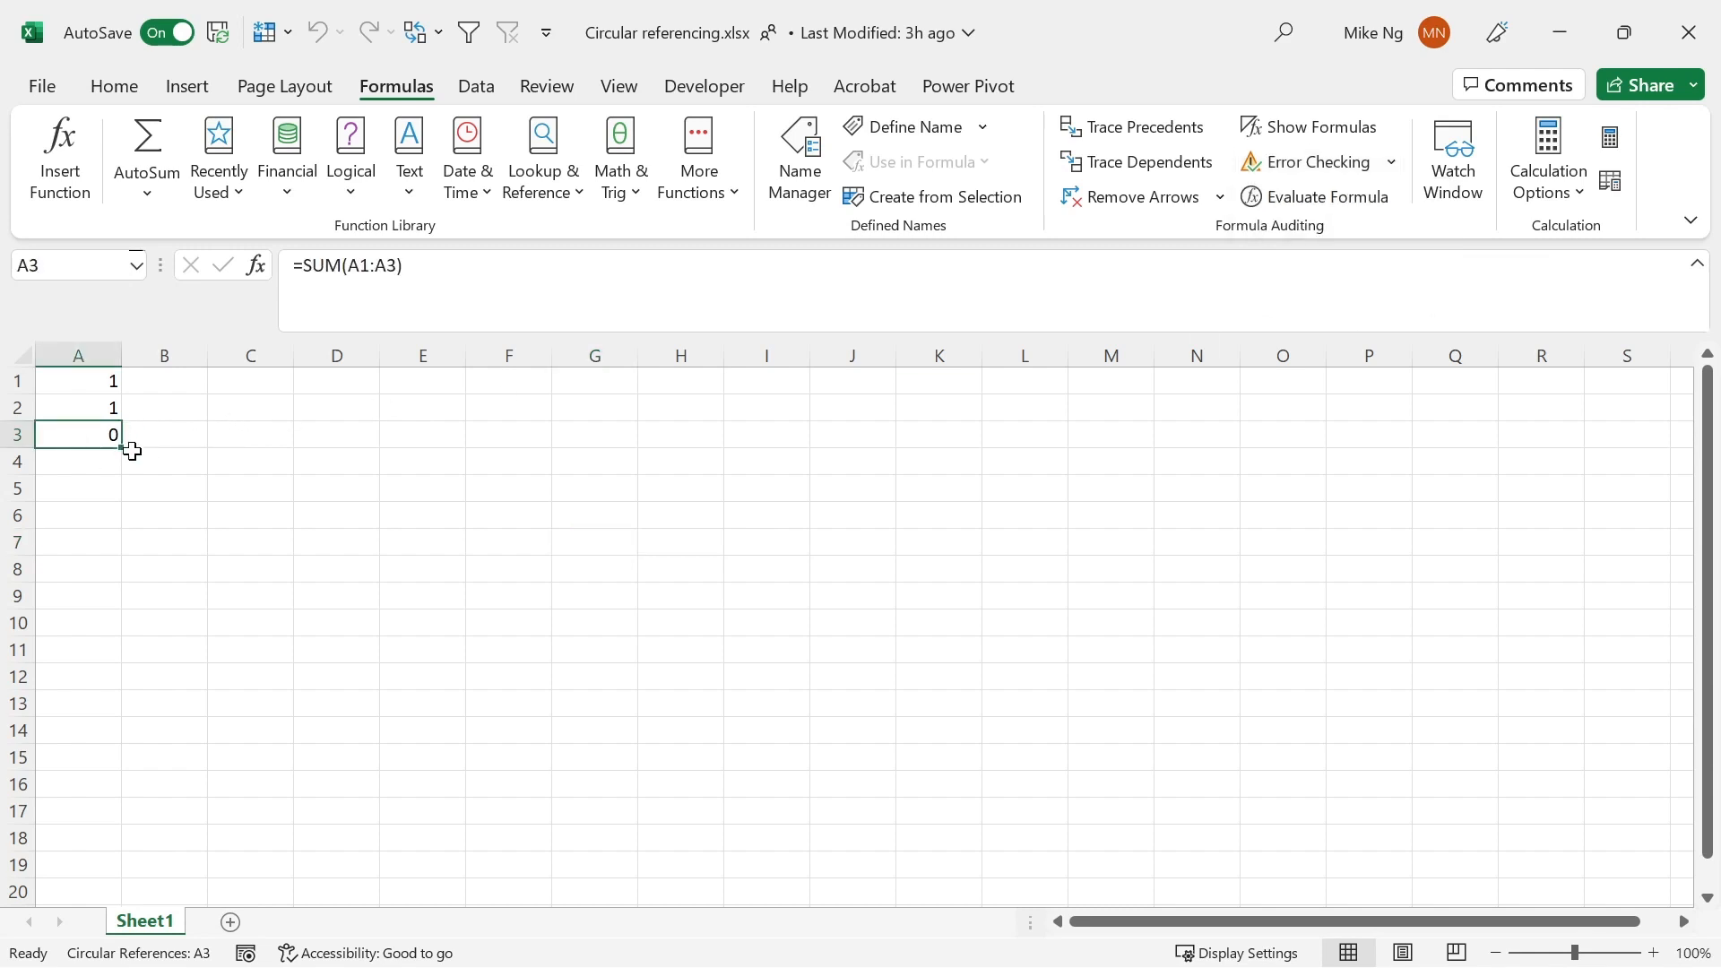
Correct the formula in A3 to =SUM(A1:A2) so that it no longer refers to itself
{"action": "double_click", "coordinate": [76, 437]}
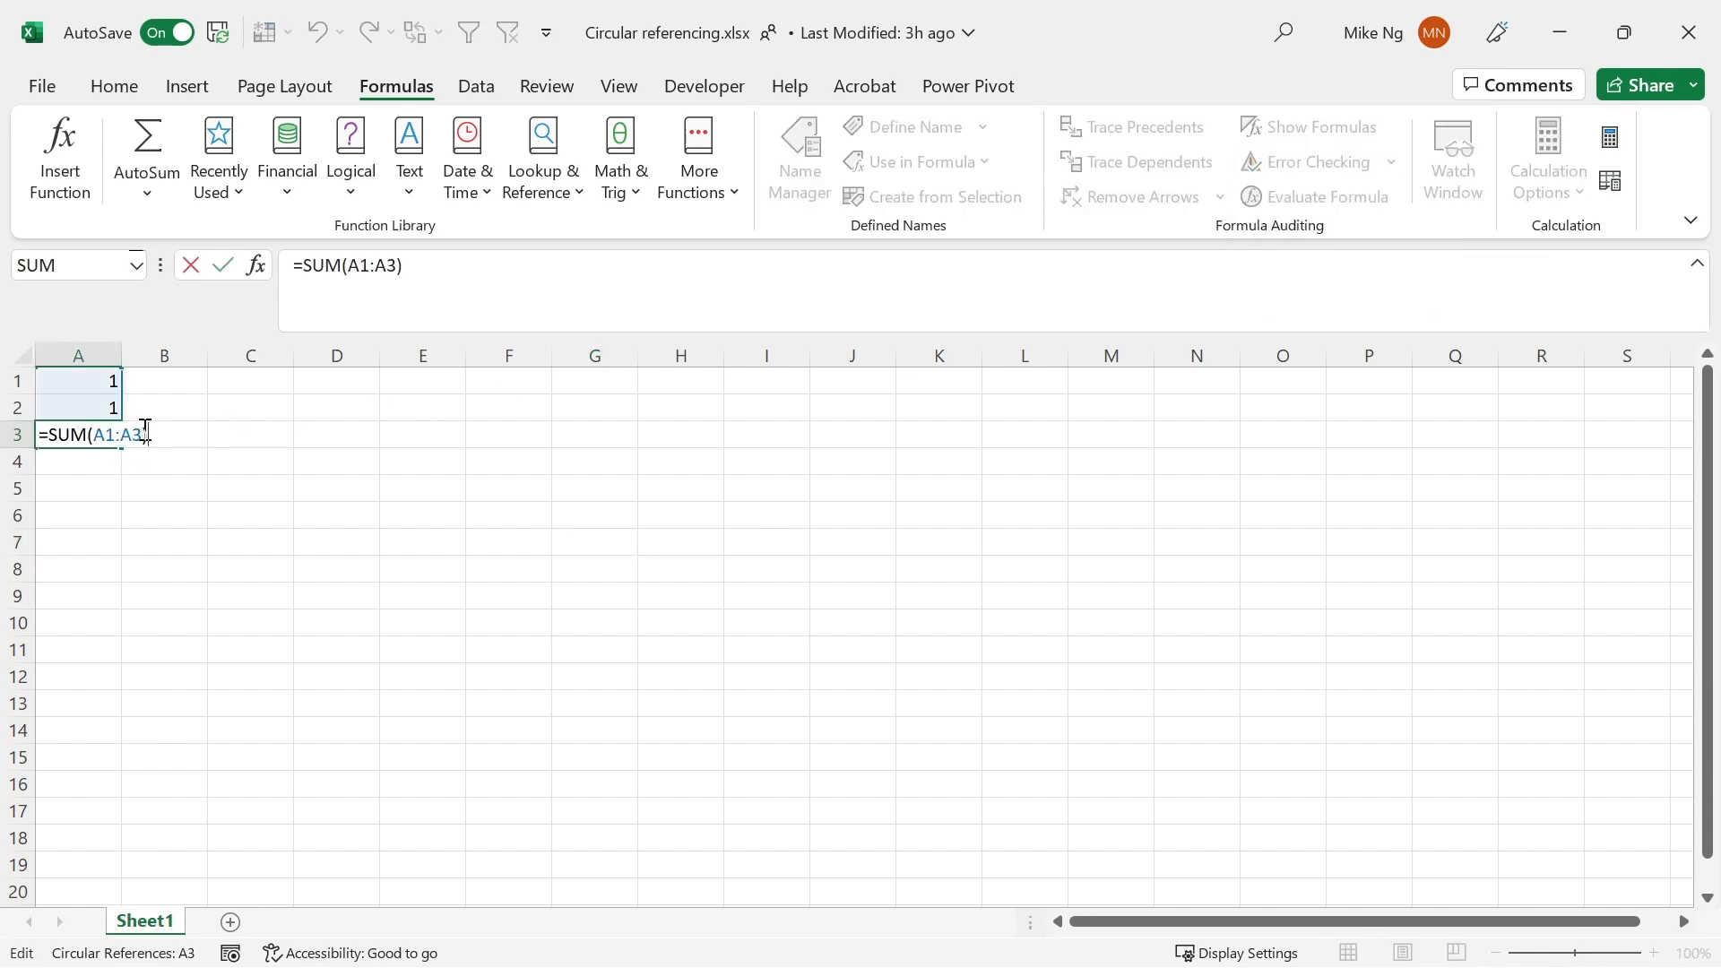
{"action": "key", "text": "BackSpace"}
{"action": "key", "text": "BackSpace"}
{"action": "type", "text": "2"}
{"action": "key", "text": "Return"}
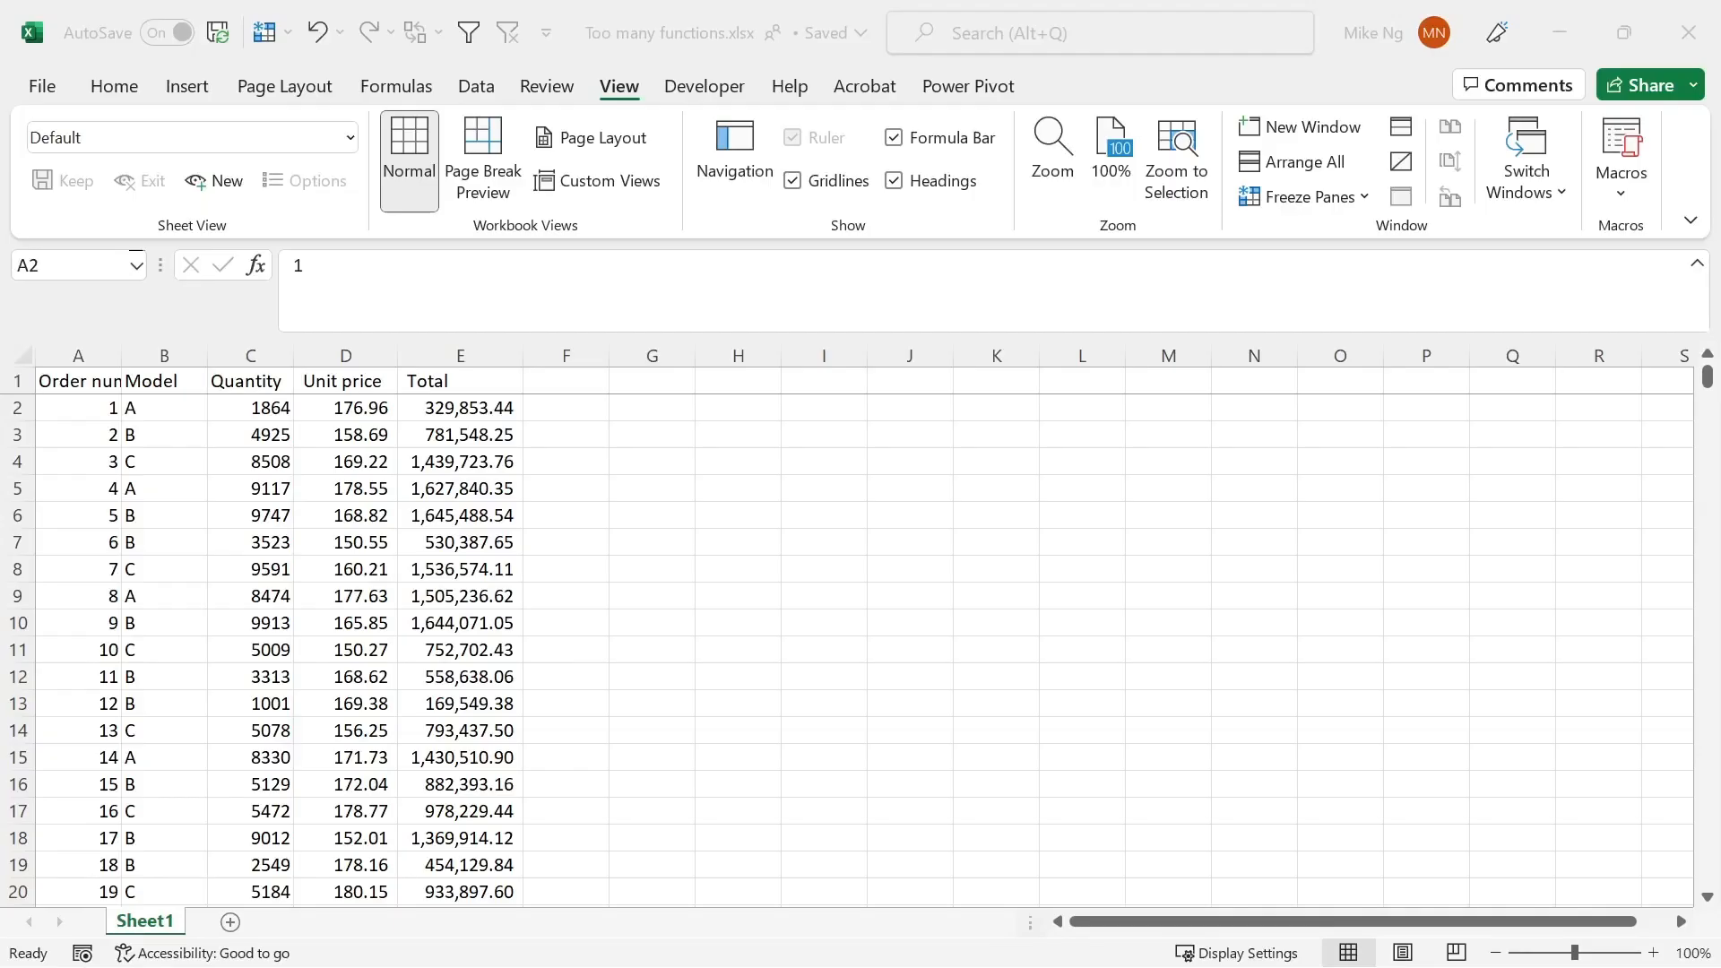
Set the calculation option of Too many functions.xlsx to Manual
{"action": "left_click", "coordinate": [427, 93]}
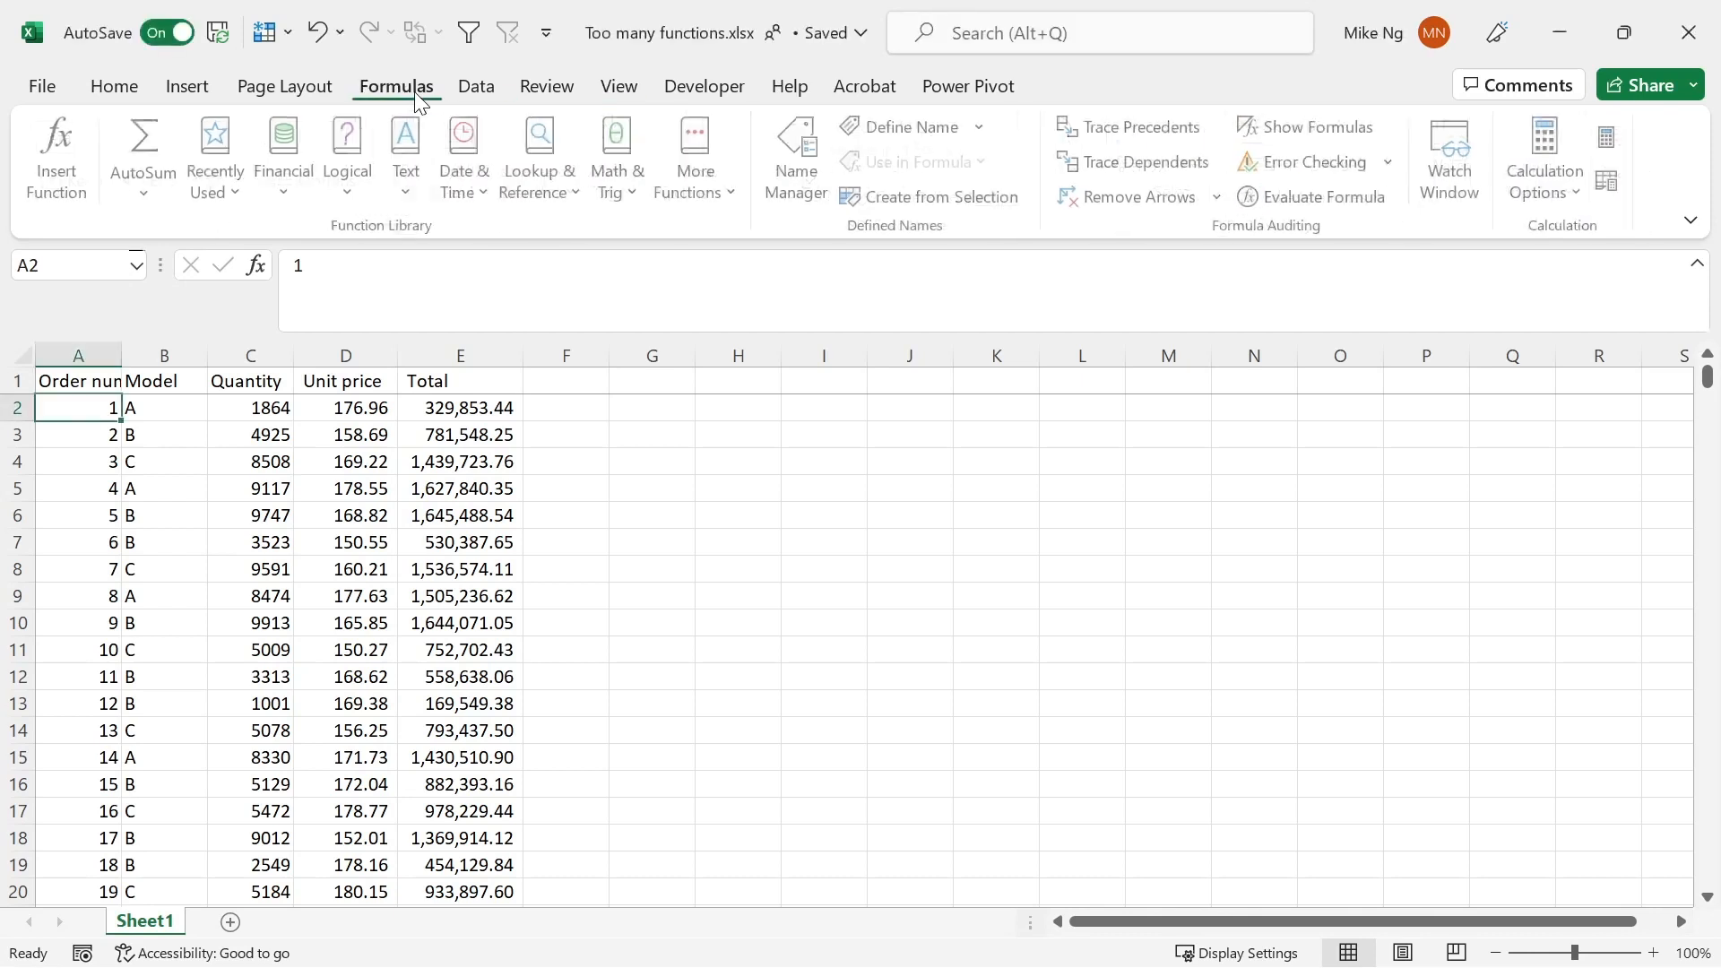
{"action": "left_click", "coordinate": [1555, 188]}
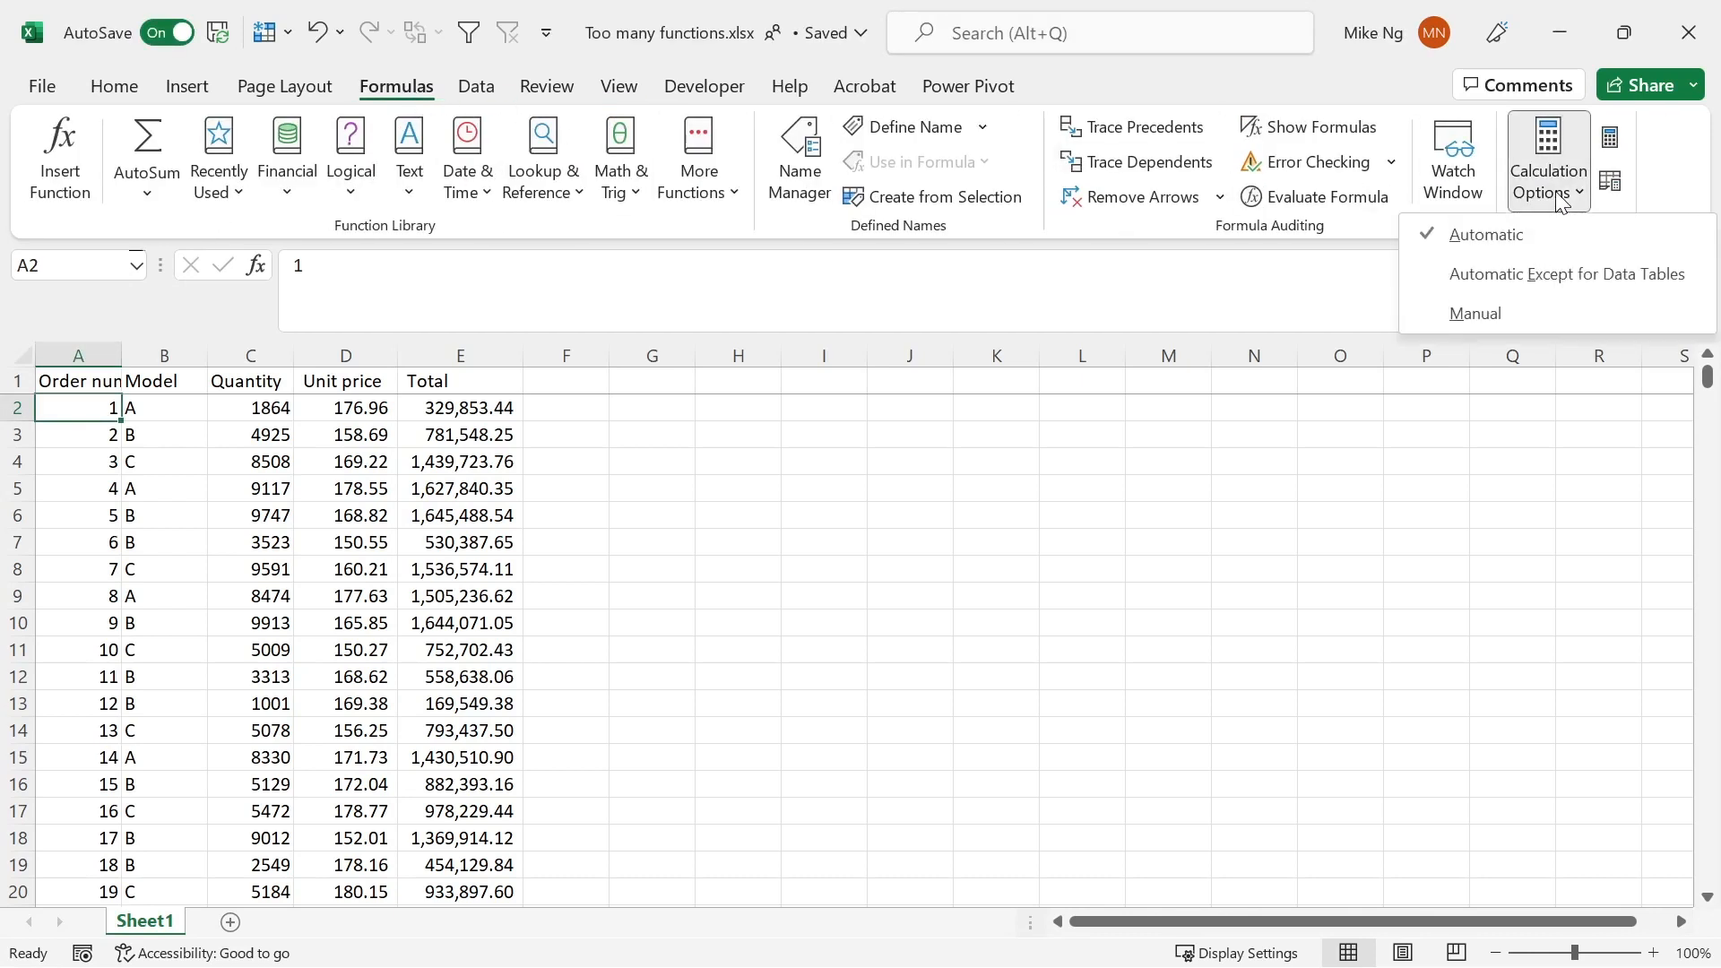
{"action": "left_click", "coordinate": [1499, 321]}
Set the quantity in C2 to 0, select its total in E2 and recalculate the workbook
{"action": "left_click", "coordinate": [260, 413]}
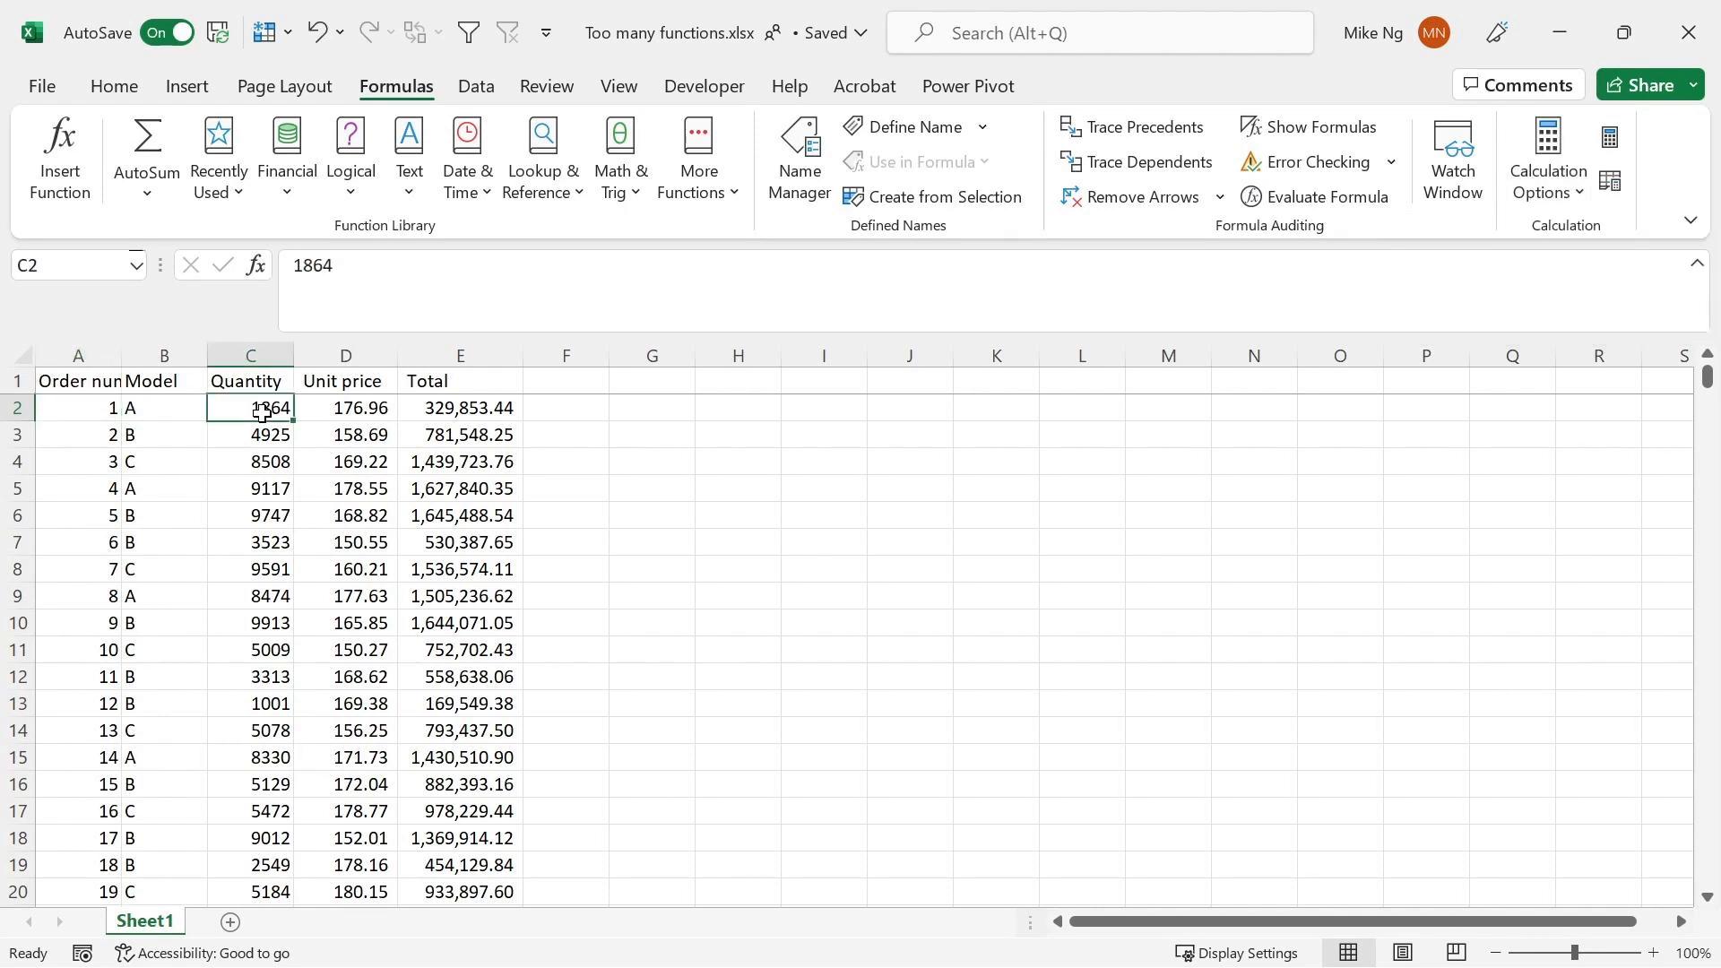
{"action": "type", "text": "0"}
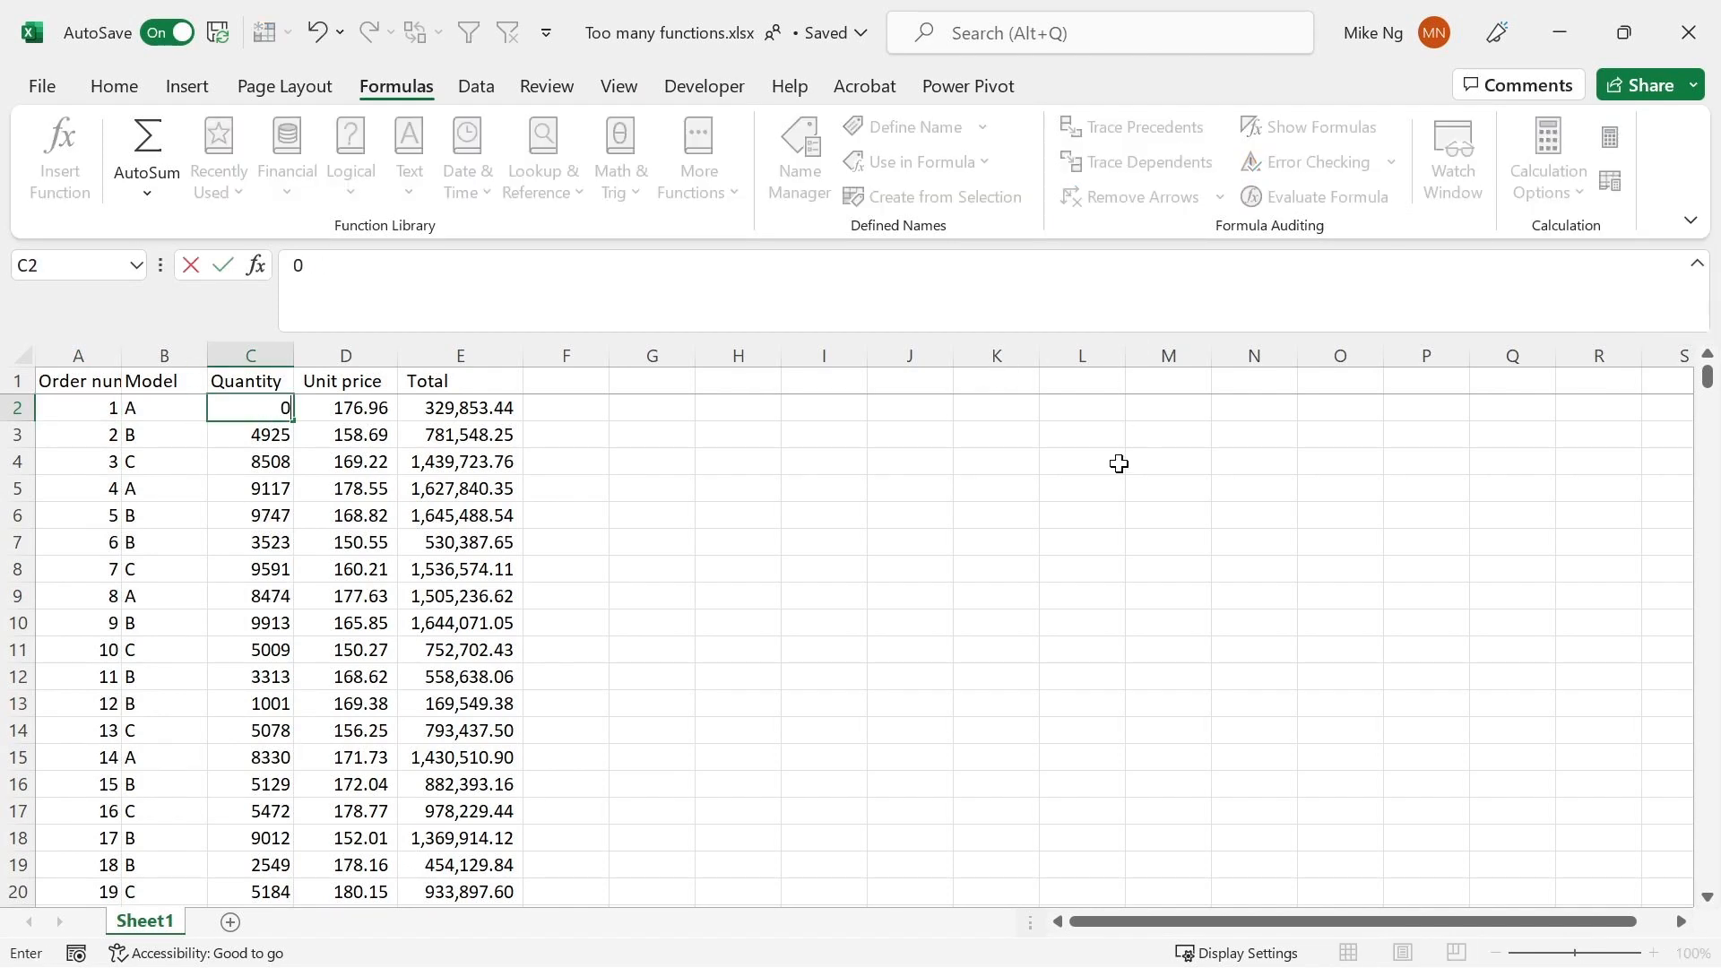
{"action": "key", "text": "Return"}
{"action": "left_click", "coordinate": [441, 410]}
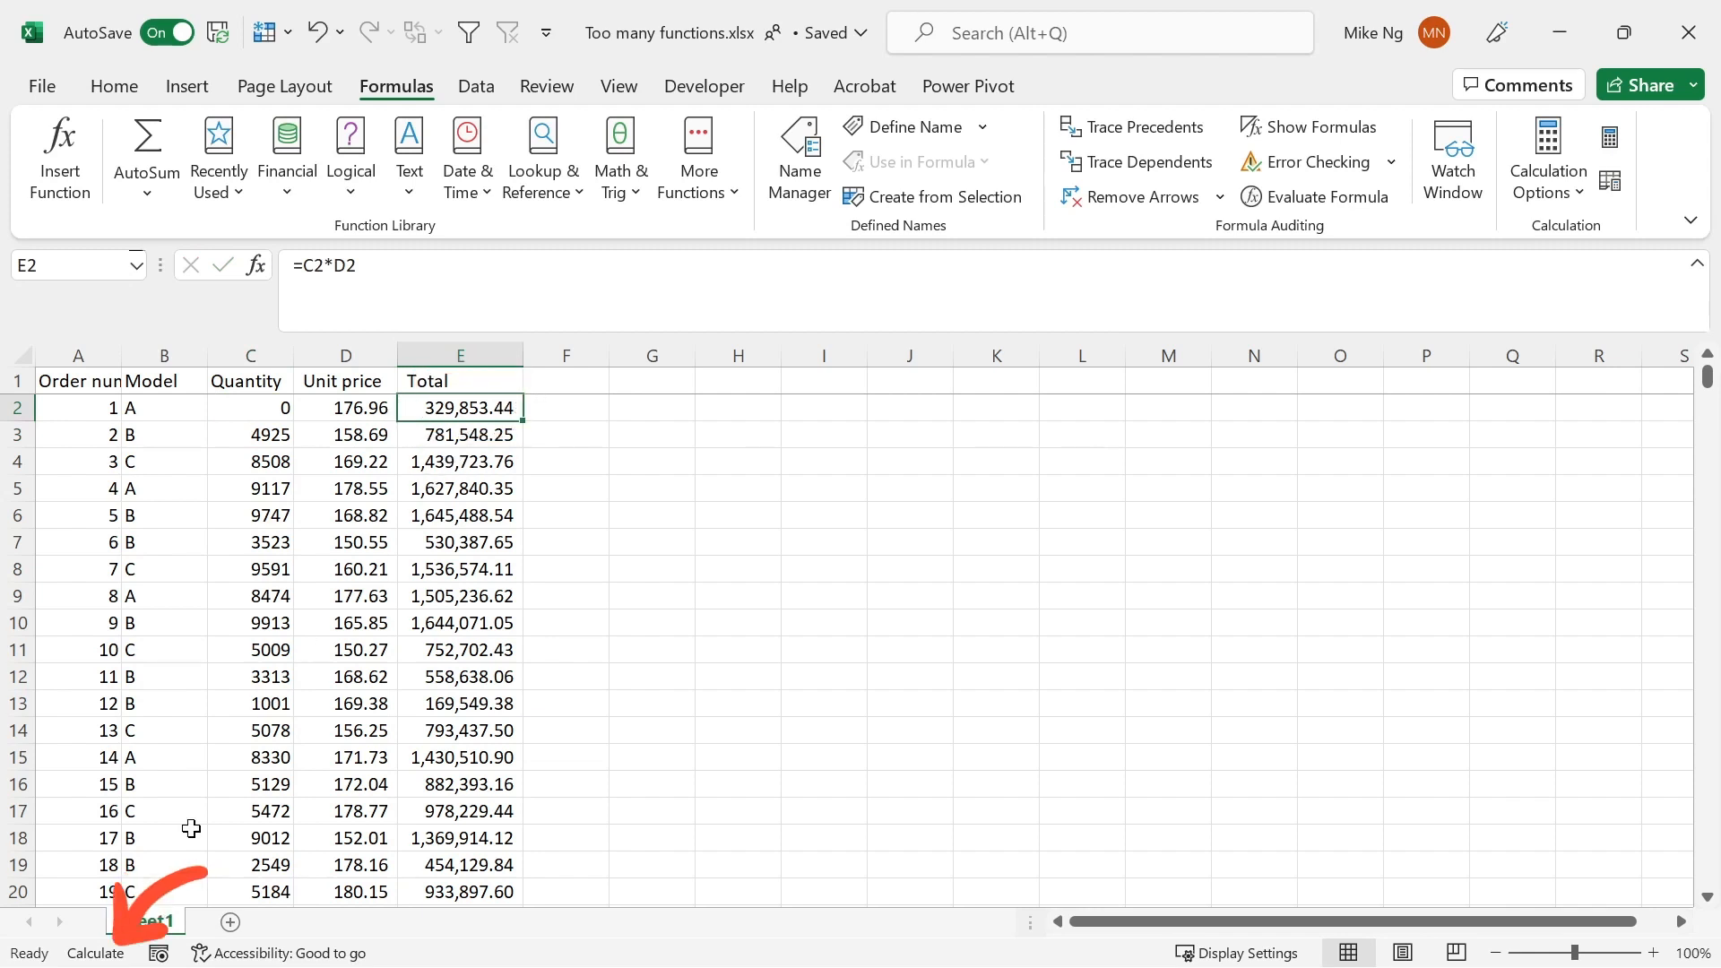
{"action": "left_click", "coordinate": [125, 955]}
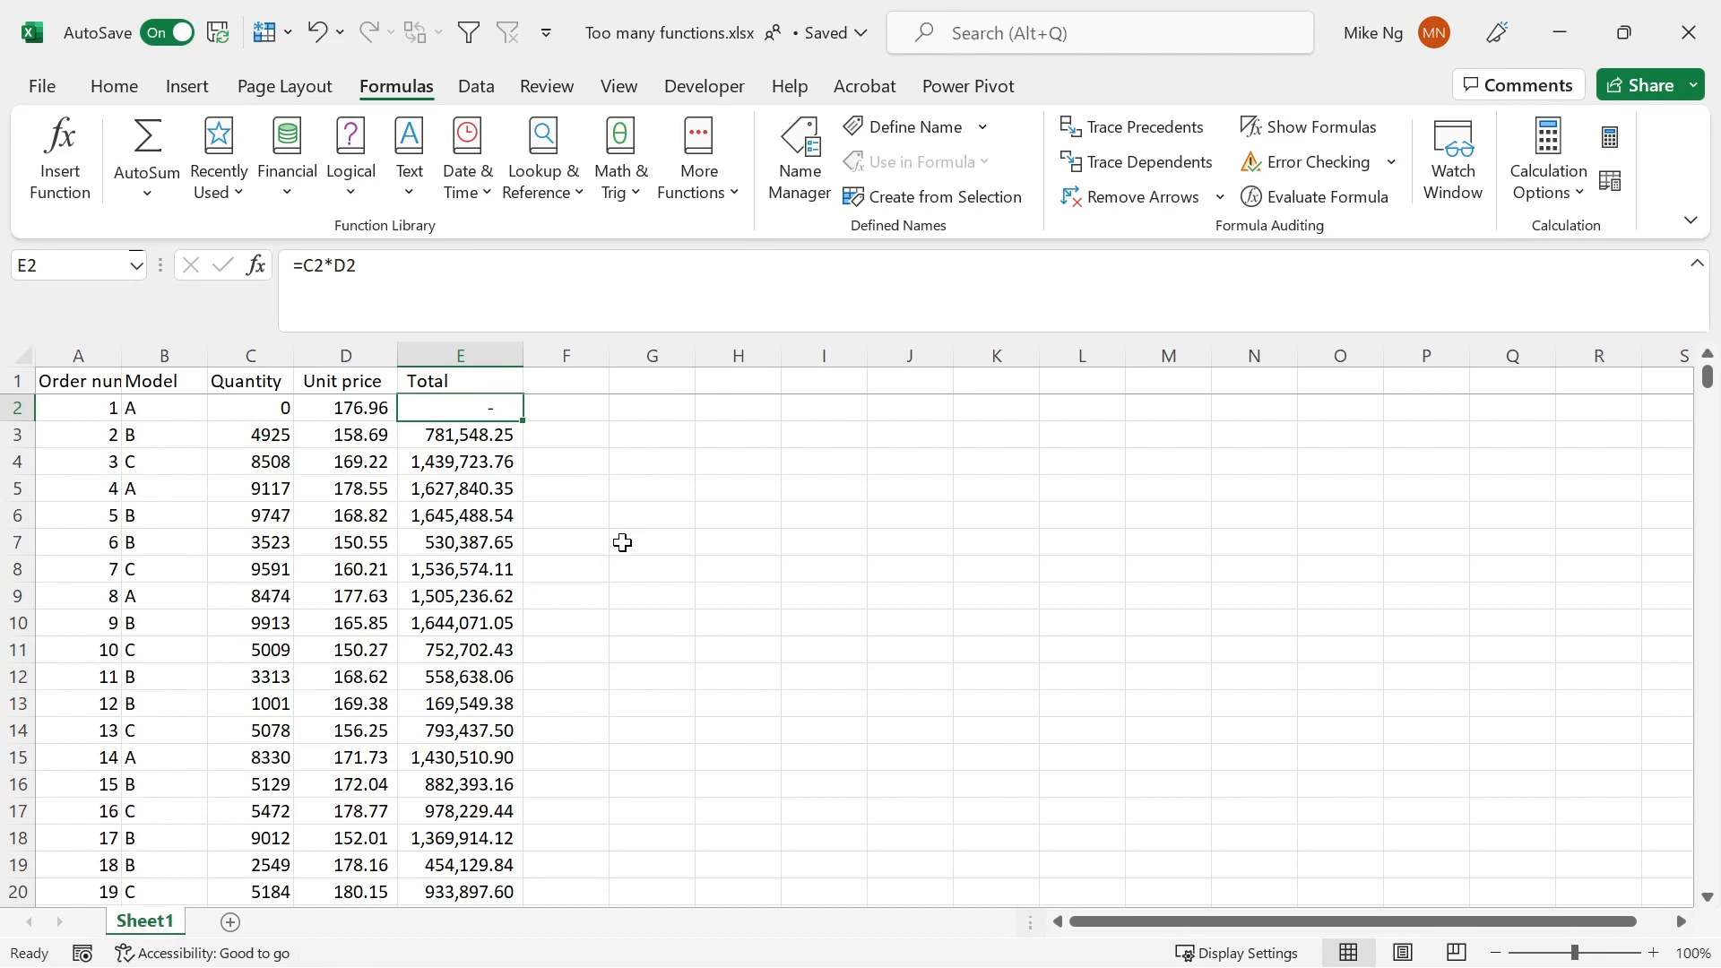
Set the unit price in D3 to 0, check its total in E3, and undo both the price and quantity changes
{"action": "left_click", "coordinate": [344, 440]}
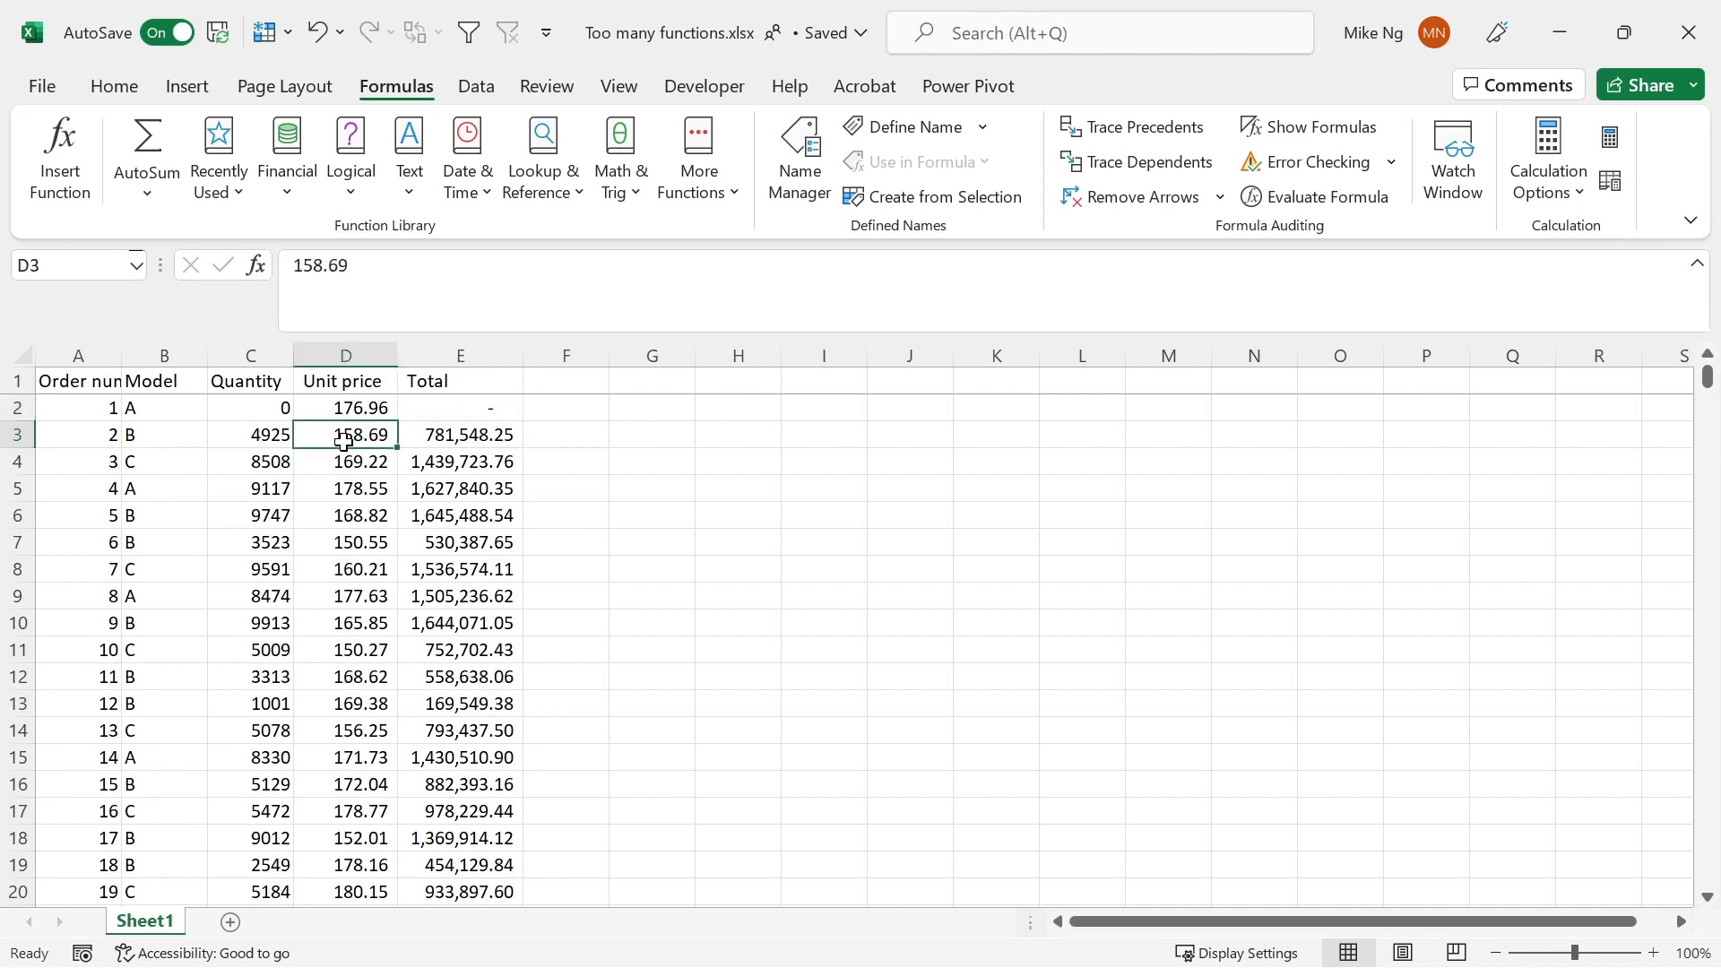
{"action": "key", "text": "Delete"}
{"action": "key", "text": "Right"}
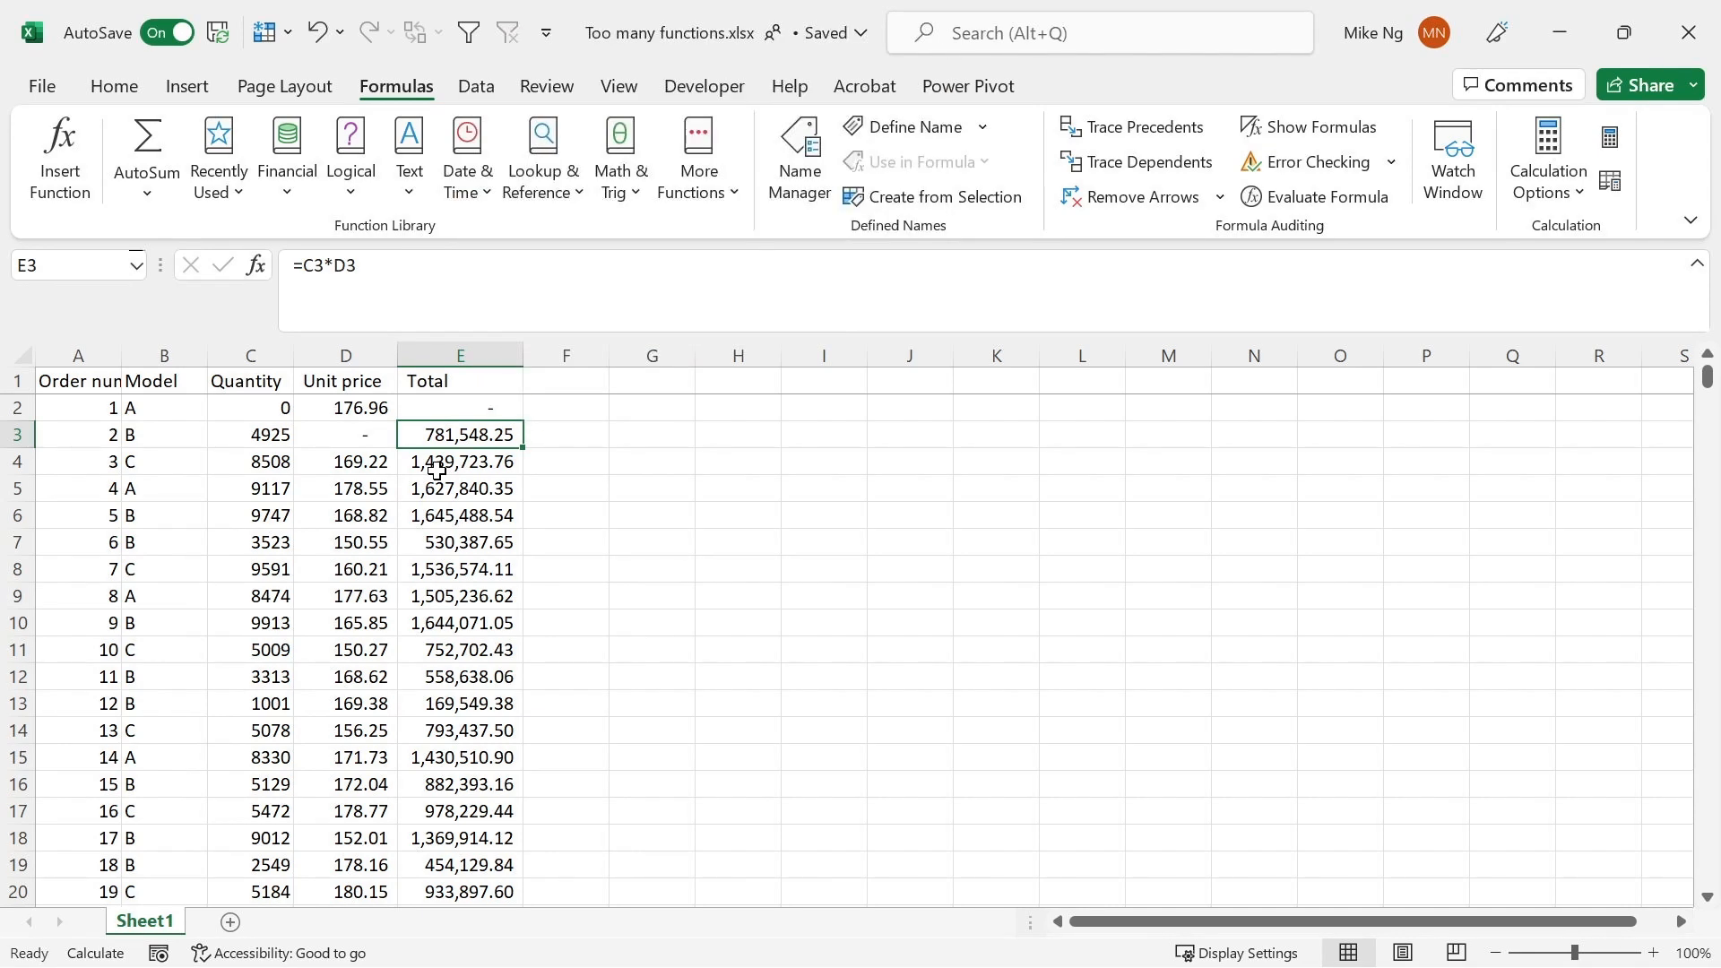
{"action": "key", "text": "ctrl+z"}
{"action": "key", "text": "ctrl+z"}
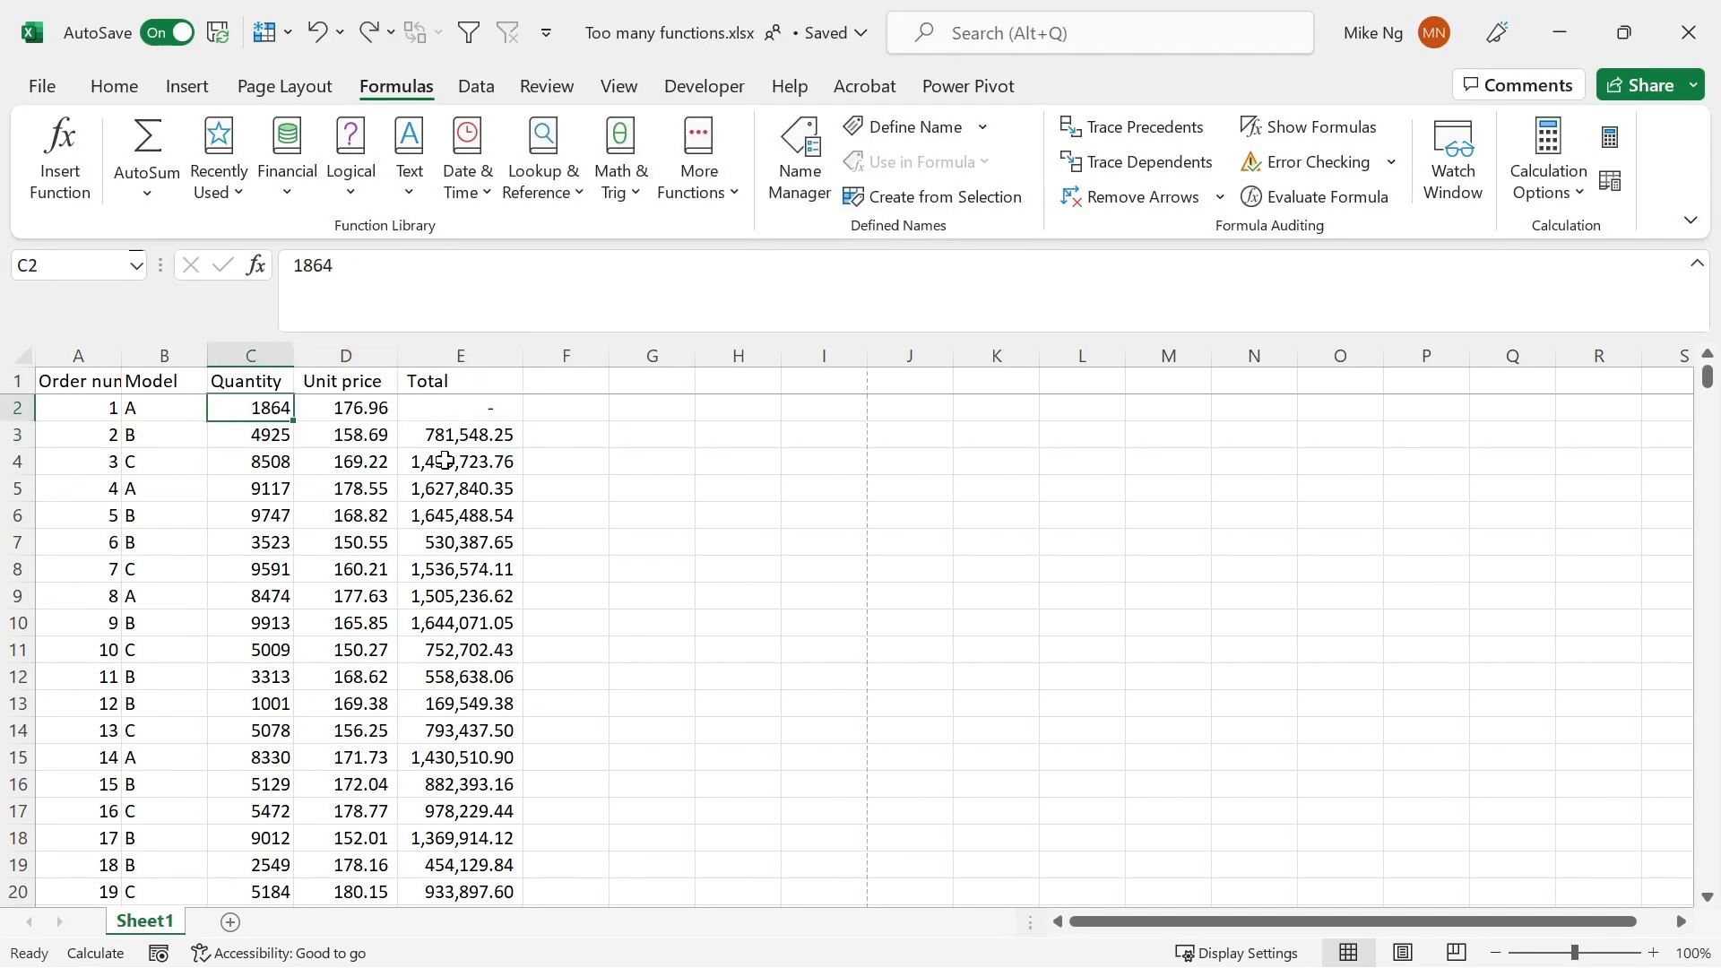
Delete the Total column E from the order data and select a cell inside the remaining data
{"action": "left_click", "coordinate": [464, 353]}
{"action": "right_click", "coordinate": [464, 353]}
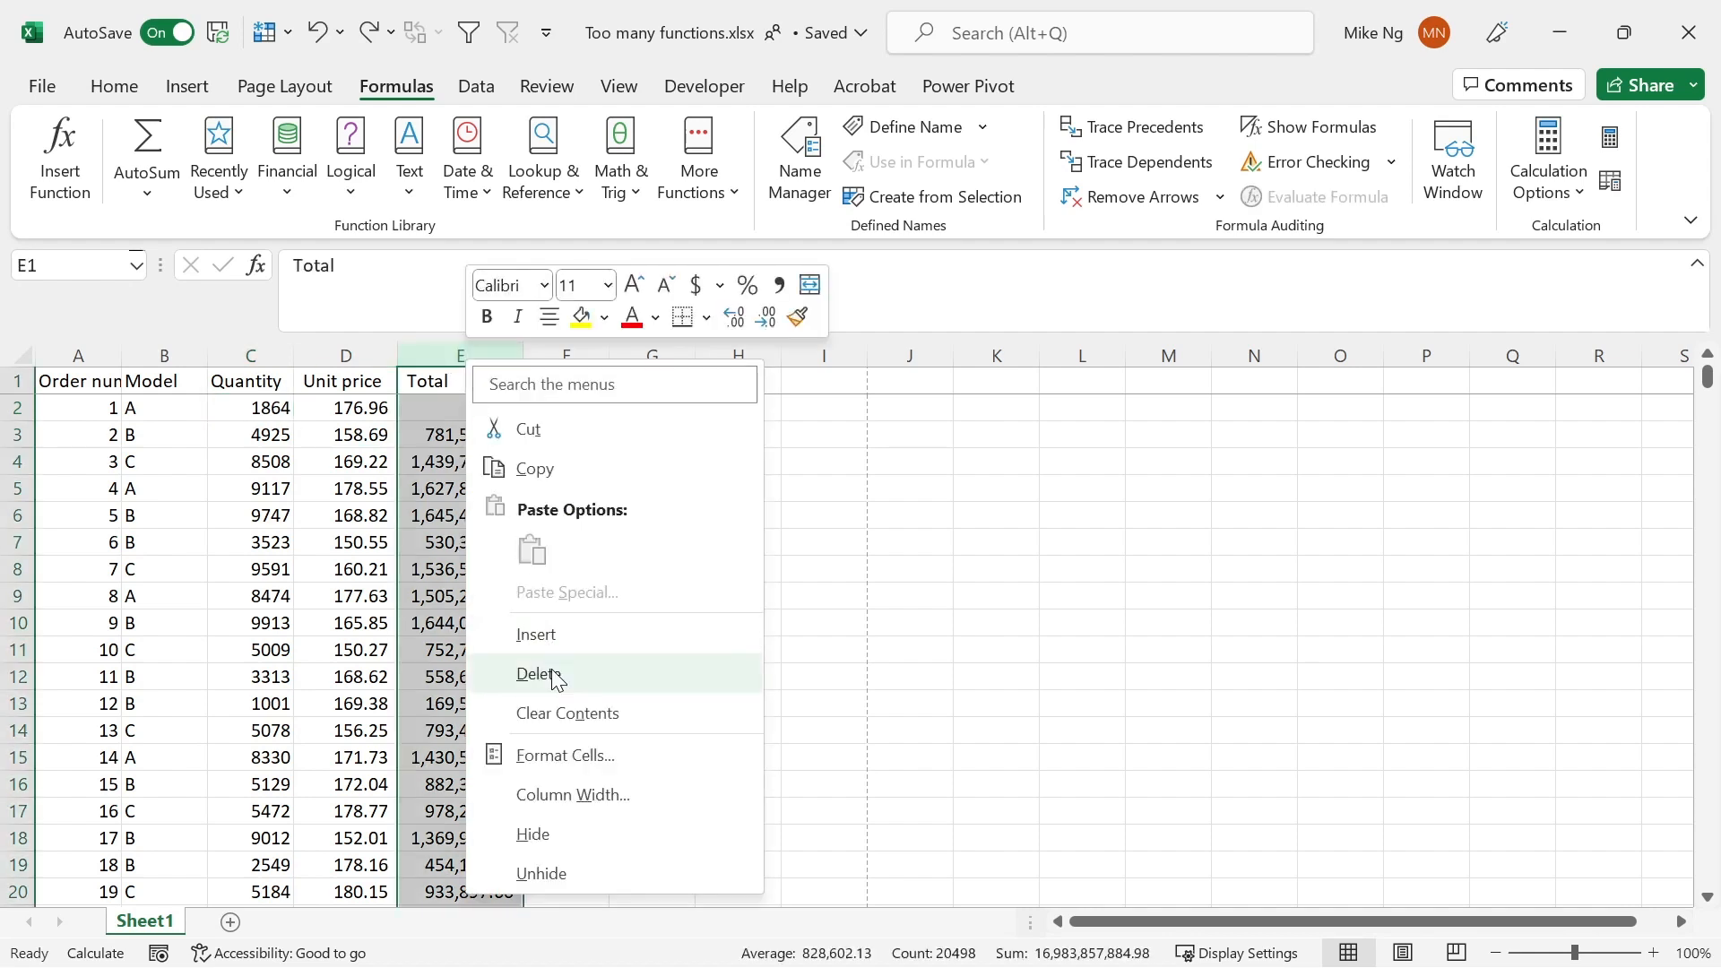
{"action": "key", "text": "Escape"}
{"action": "left_click", "coordinate": [278, 488]}
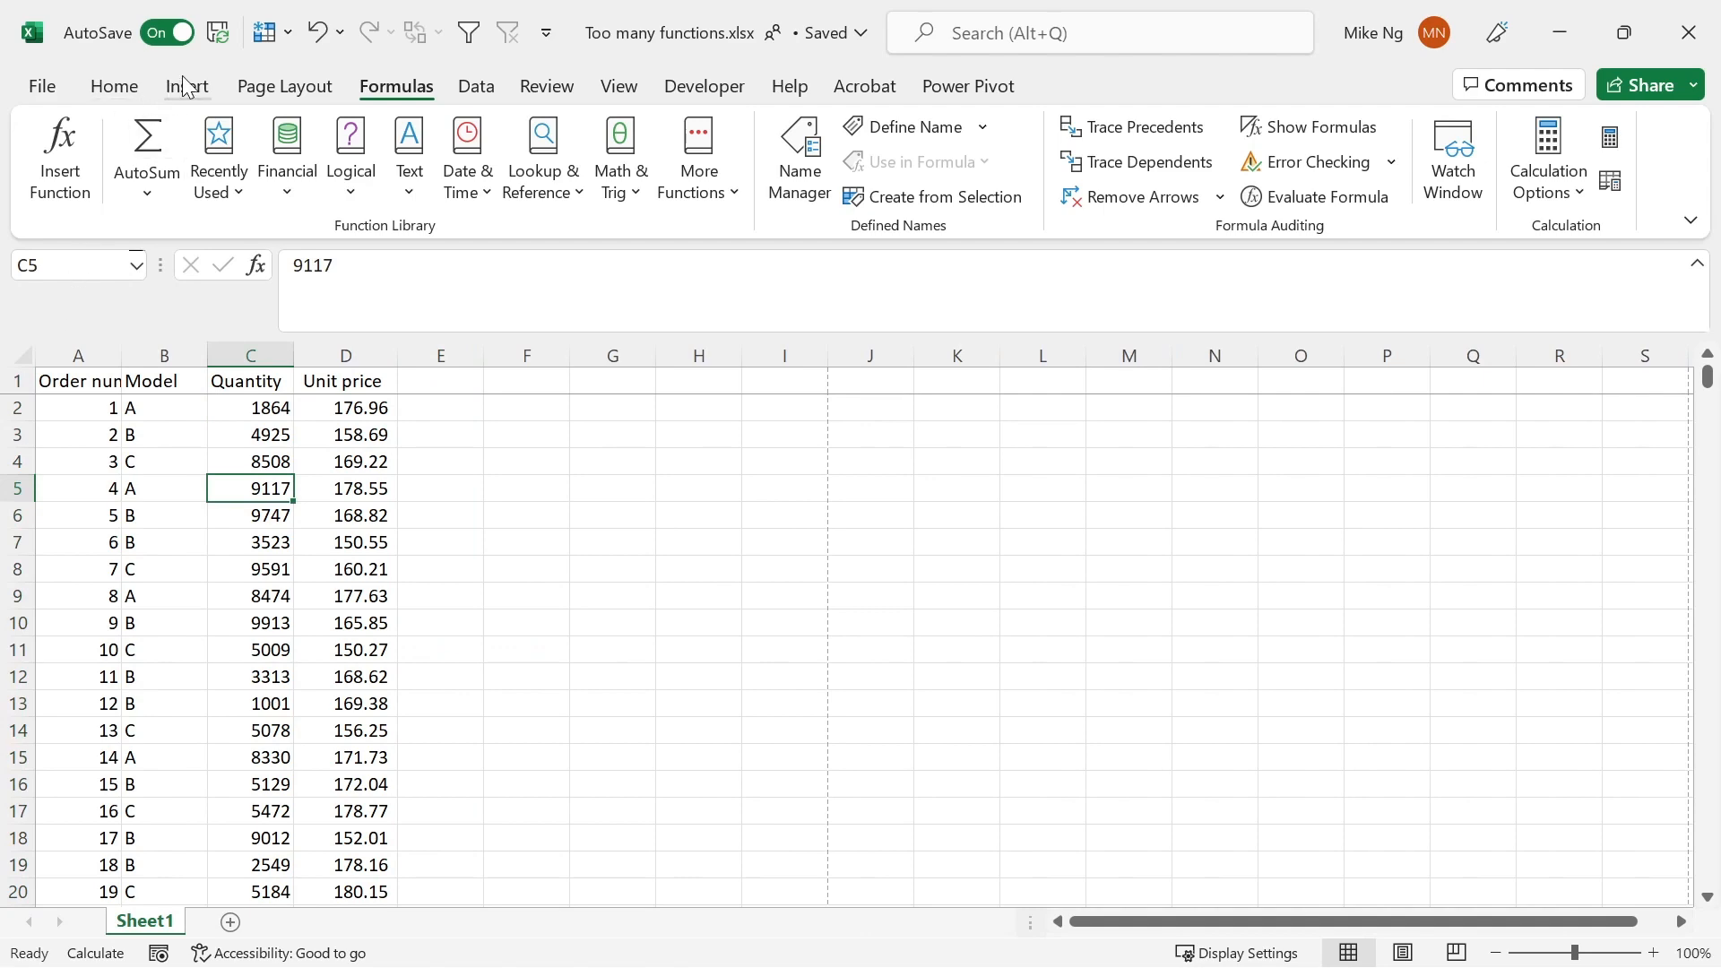
Bring the order data into the Power Query Editor as a table query
{"action": "left_click", "coordinate": [481, 93]}
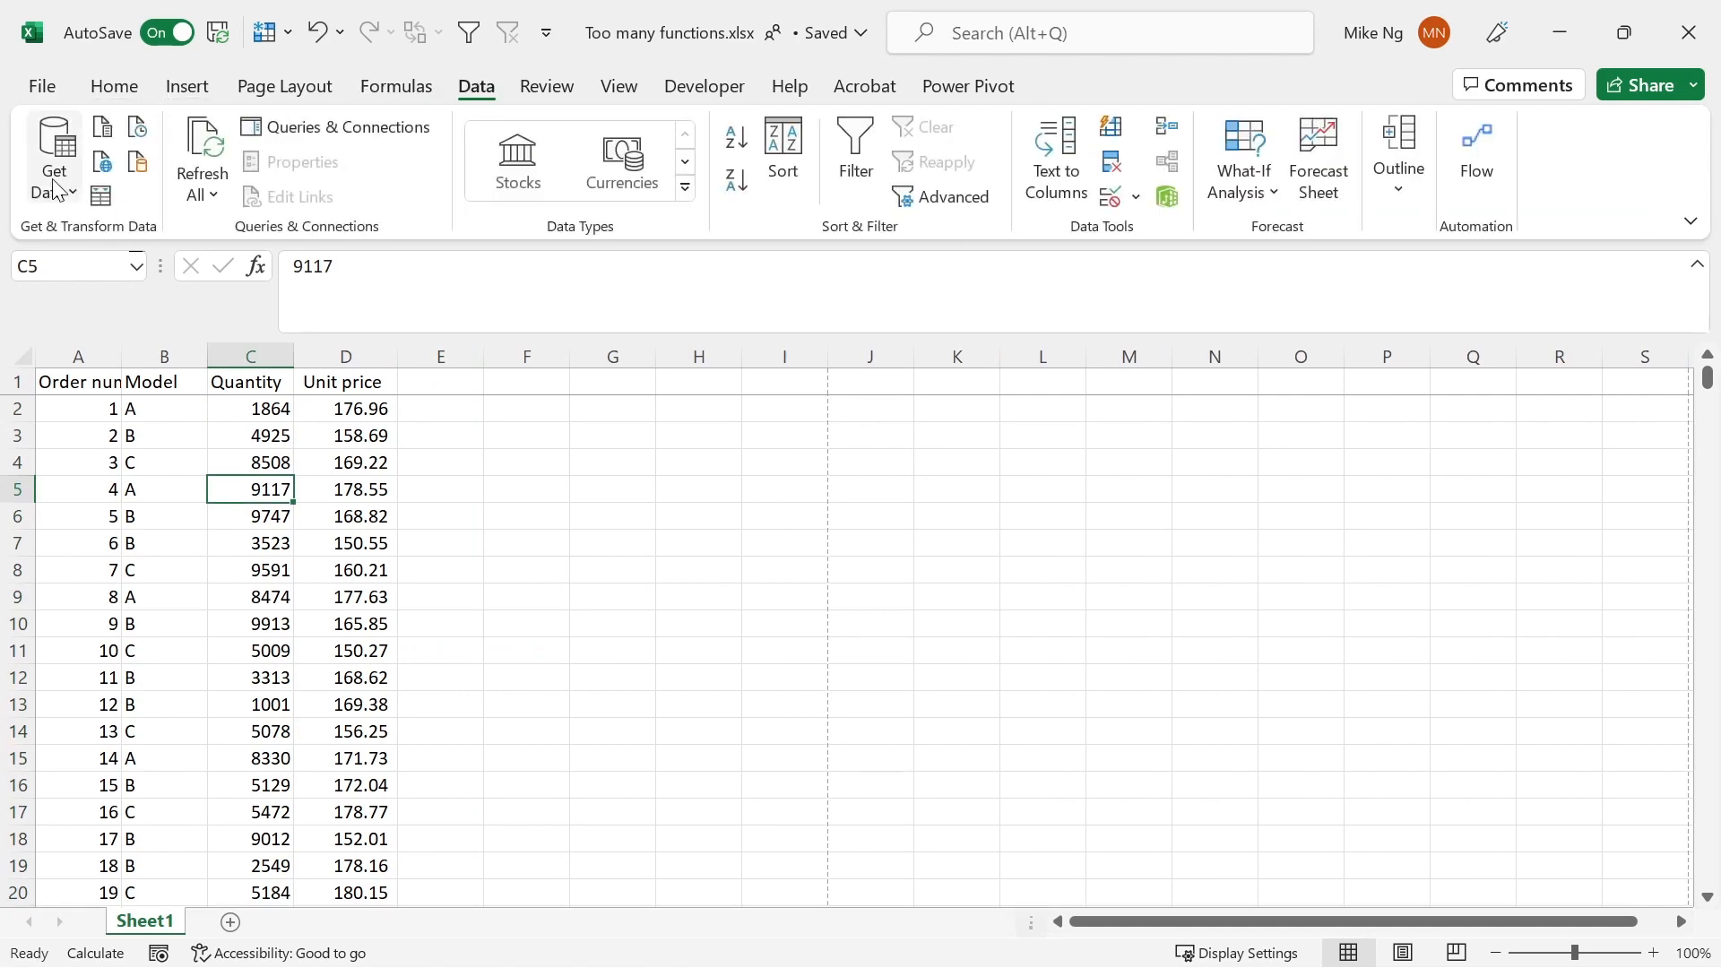
{"action": "left_click", "coordinate": [108, 199]}
{"action": "left_click", "coordinate": [549, 421]}
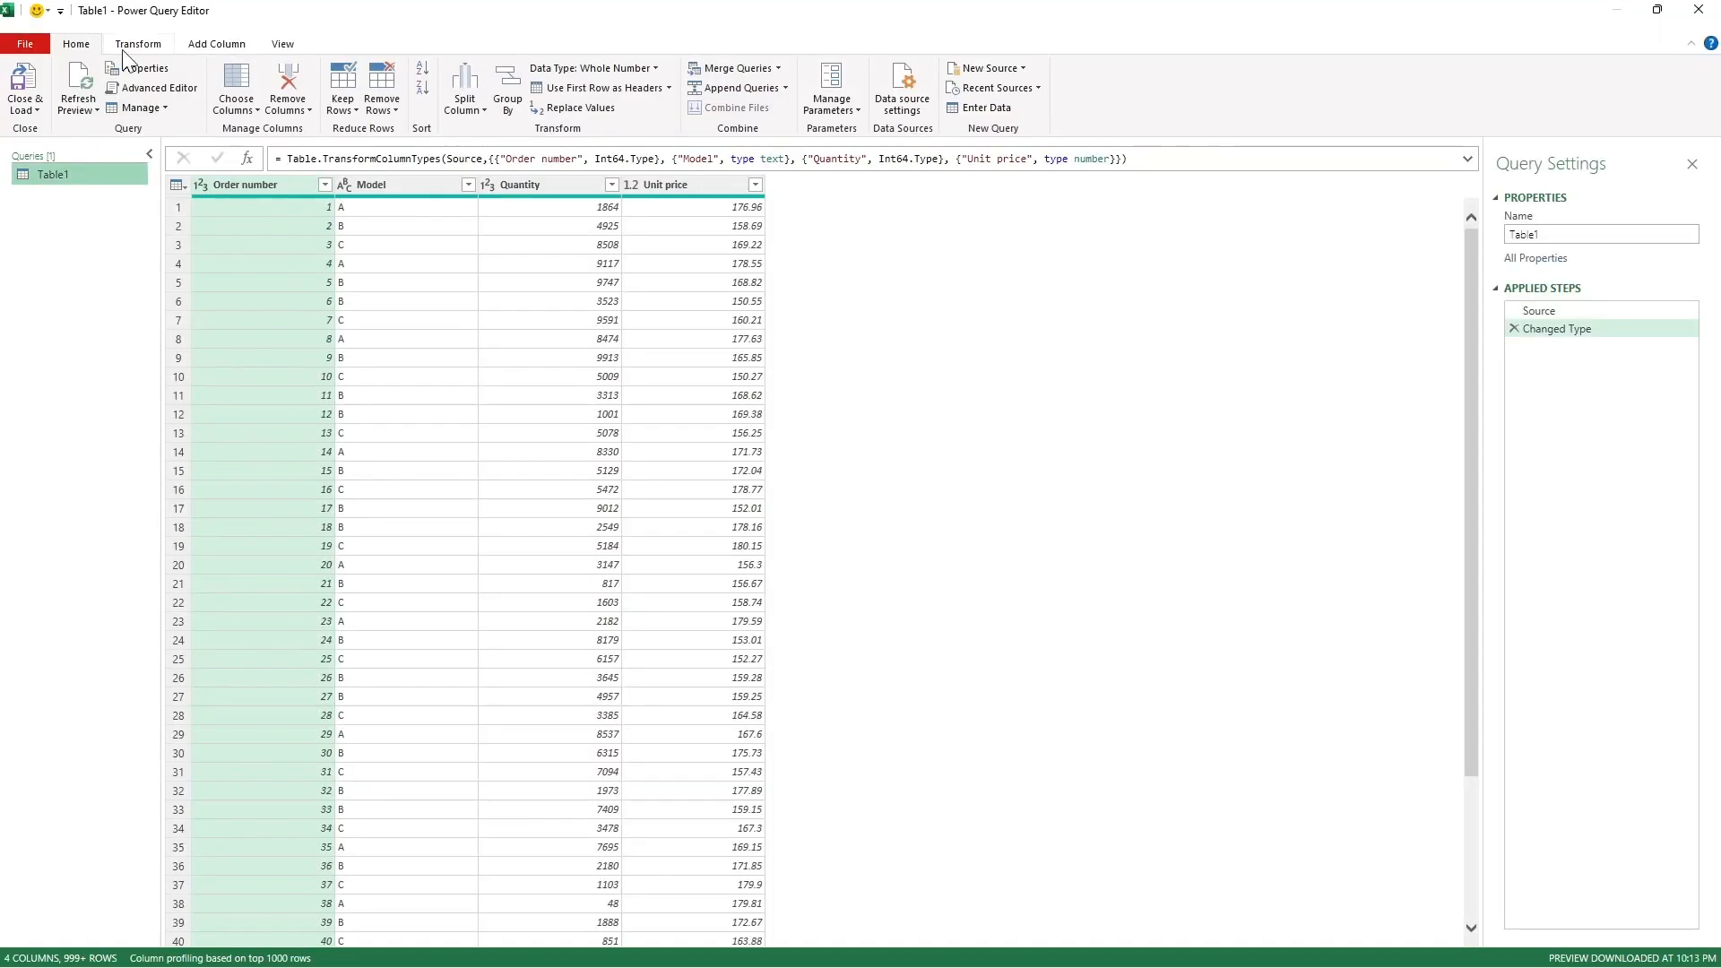
Add a custom column named Total with the formula [Quantity]*[Unit price]
{"action": "left_click", "coordinate": [216, 44]}
{"action": "left_click", "coordinate": [105, 113]}
{"action": "type", "text": "Total"}
{"action": "left_click", "coordinate": [933, 508]}
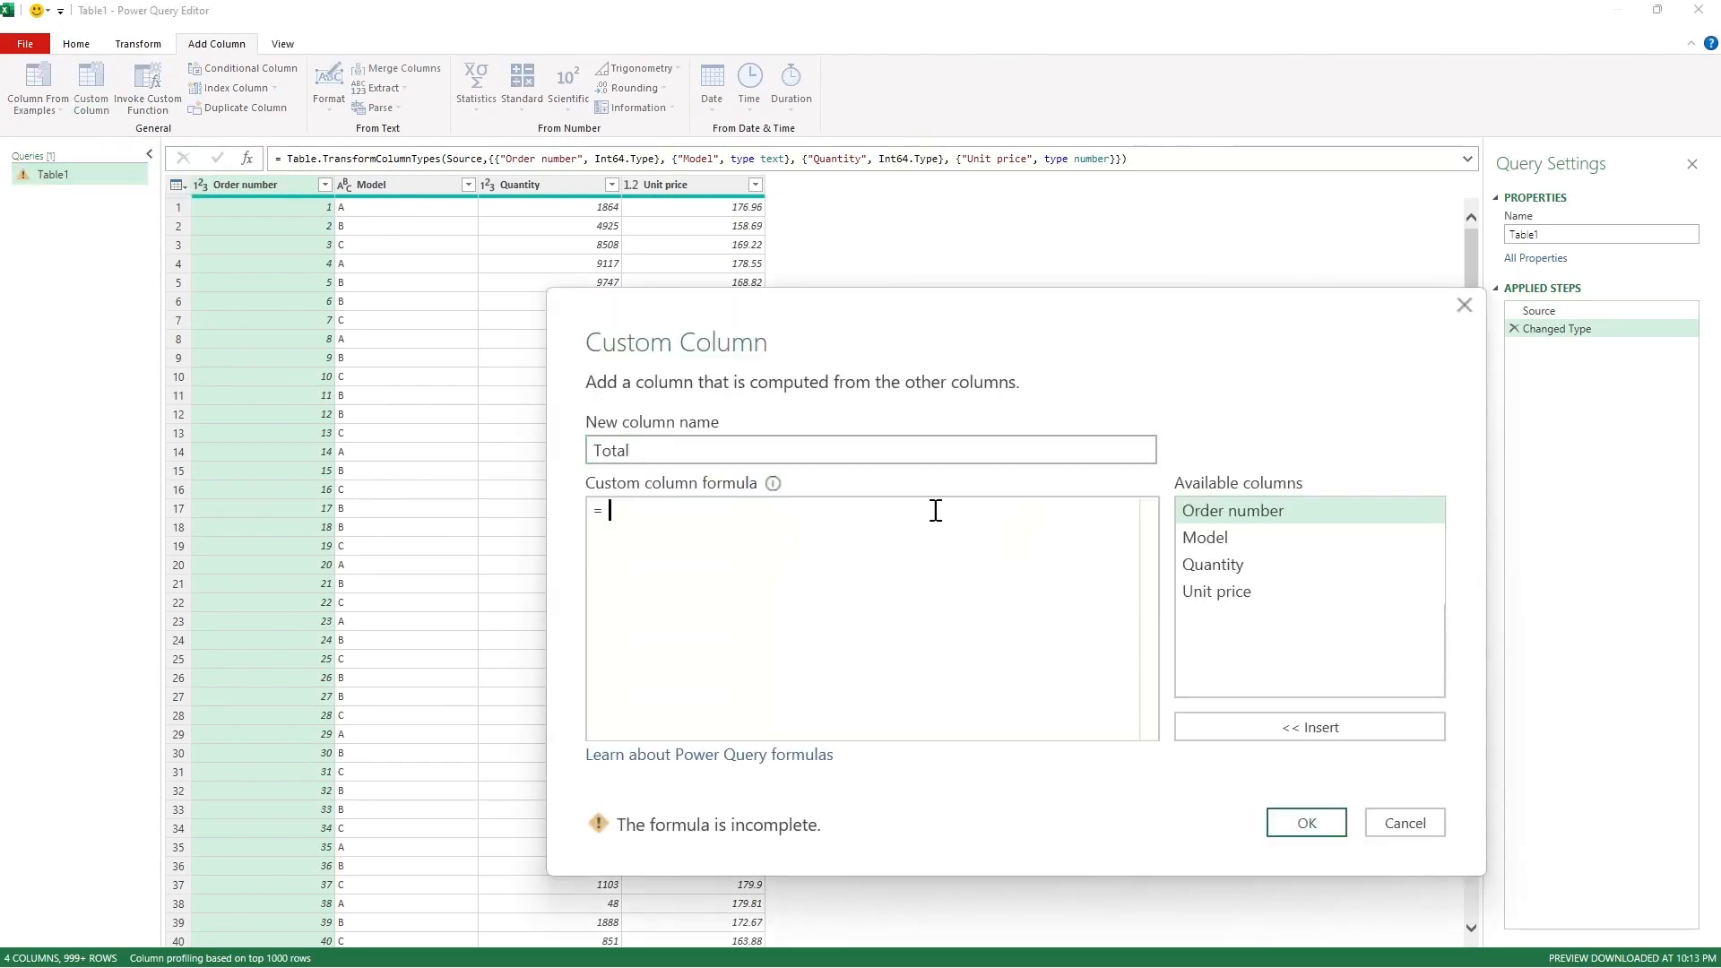
{"action": "double_click", "coordinate": [1250, 564]}
{"action": "type", "text": "*"}
{"action": "double_click", "coordinate": [1216, 590]}
{"action": "left_click", "coordinate": [1306, 824]}
Close the query editor and load the order table with its Total column into a new worksheet
{"action": "left_click", "coordinate": [76, 44]}
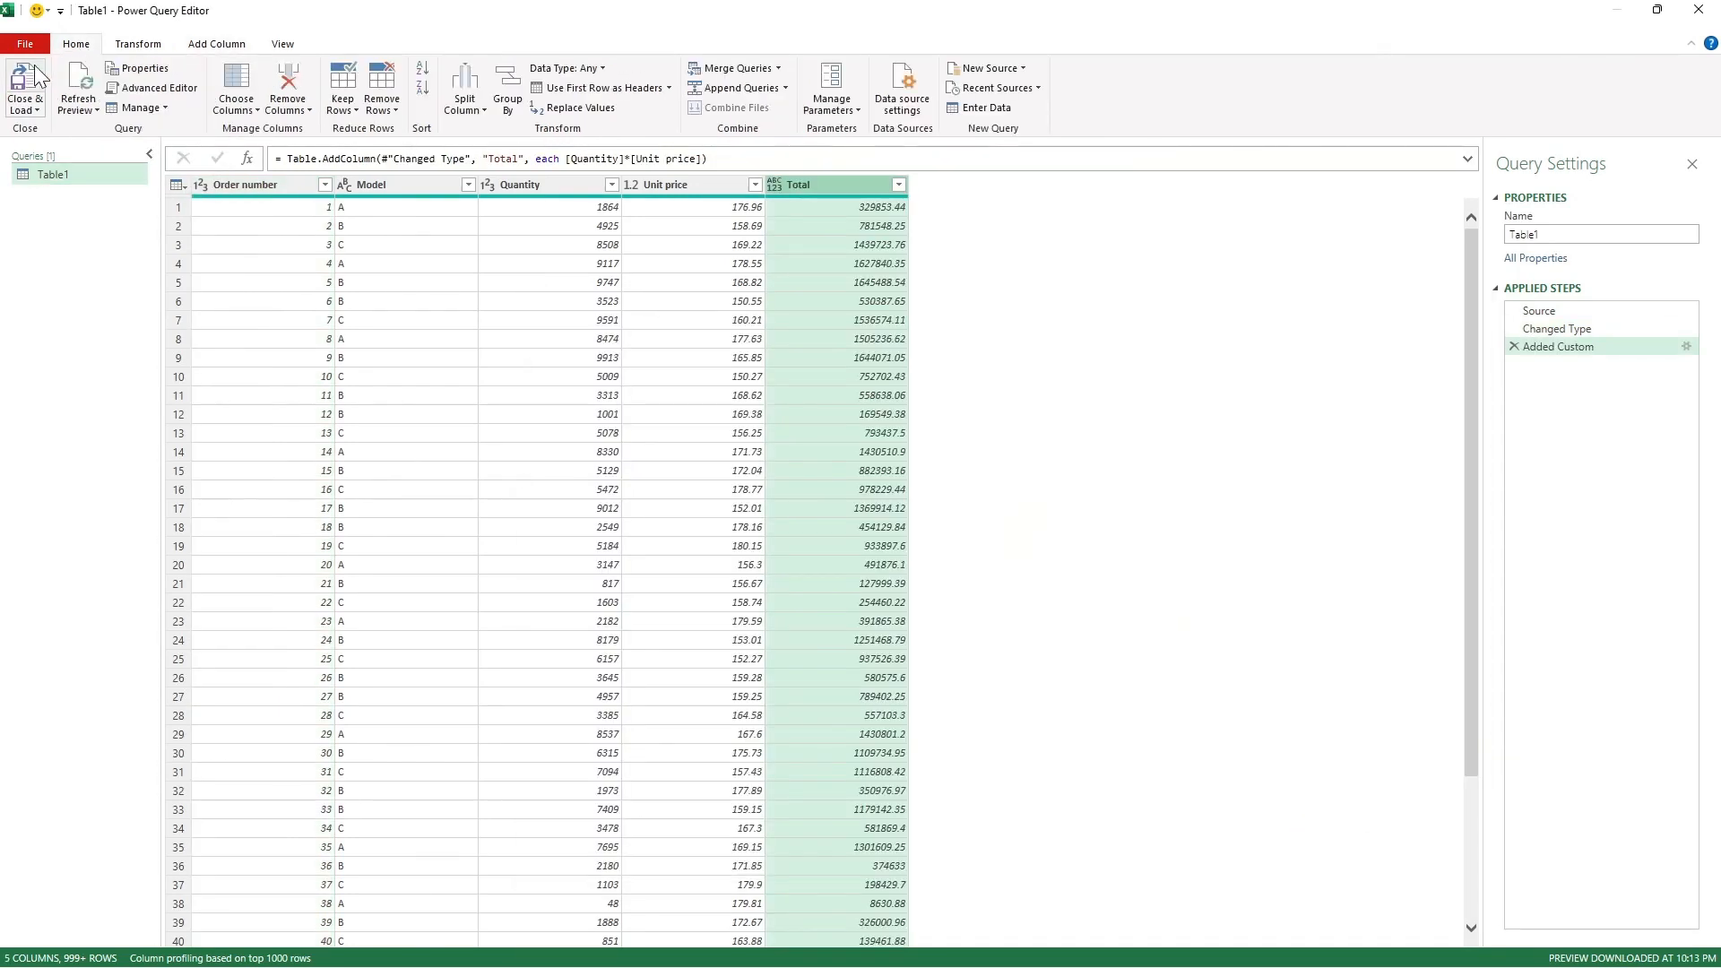
{"action": "left_click", "coordinate": [21, 80]}
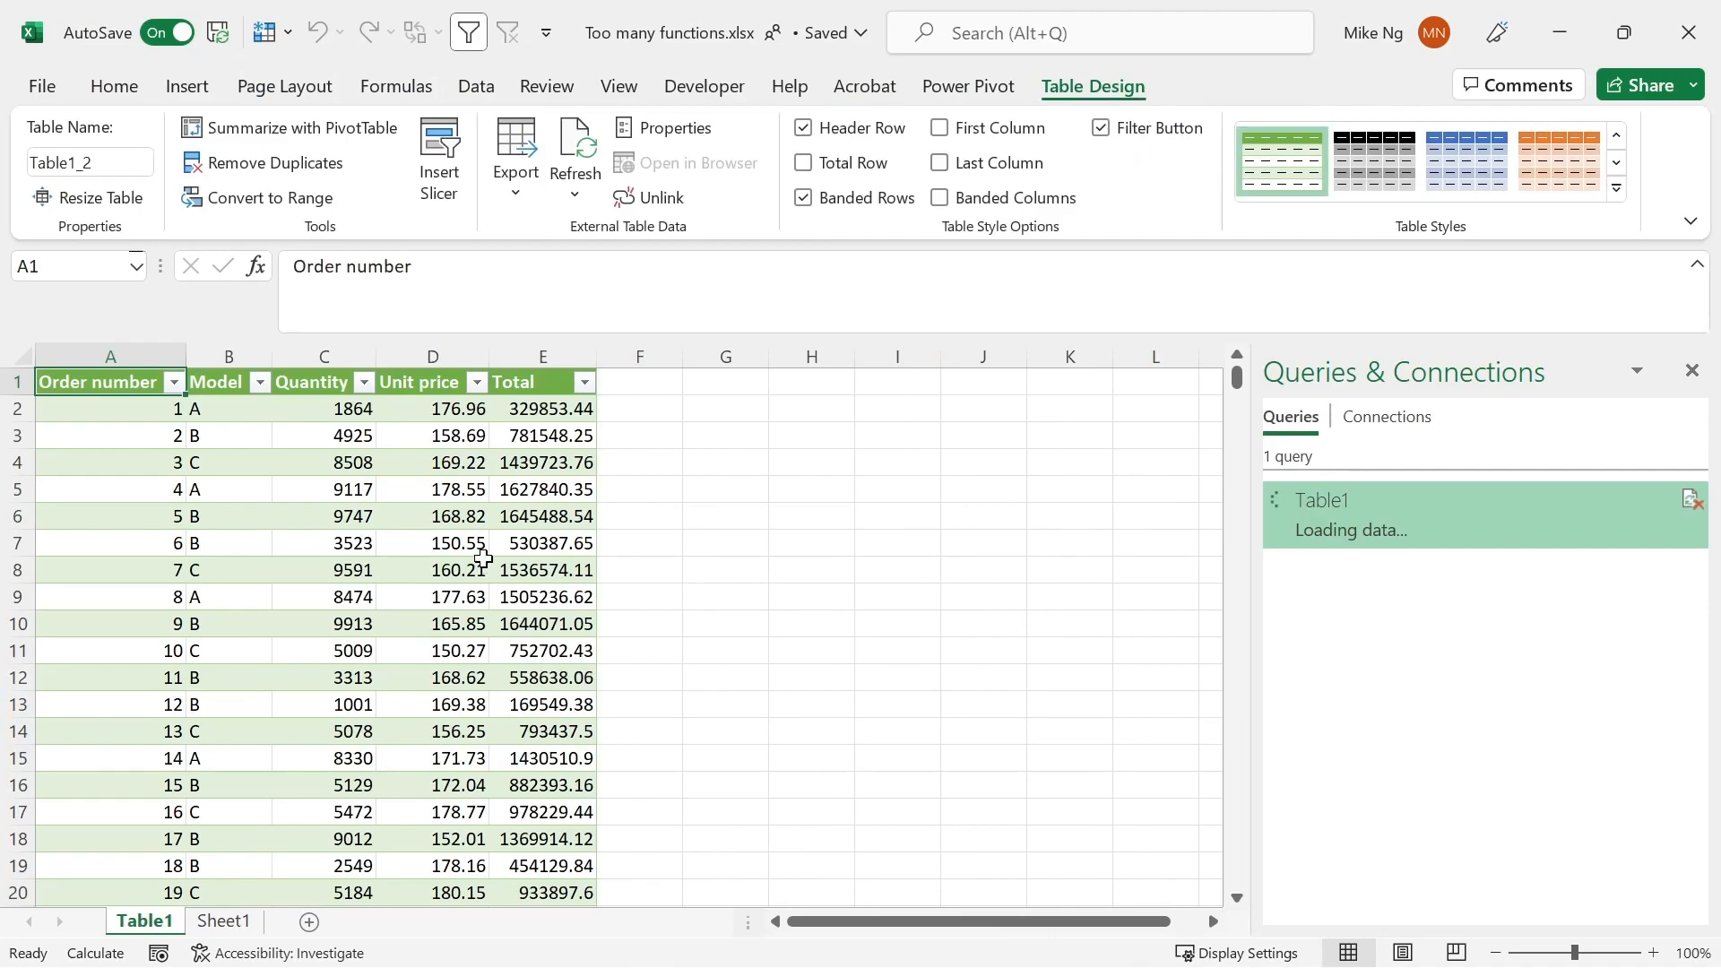
{"action": "left_click", "coordinate": [482, 562]}
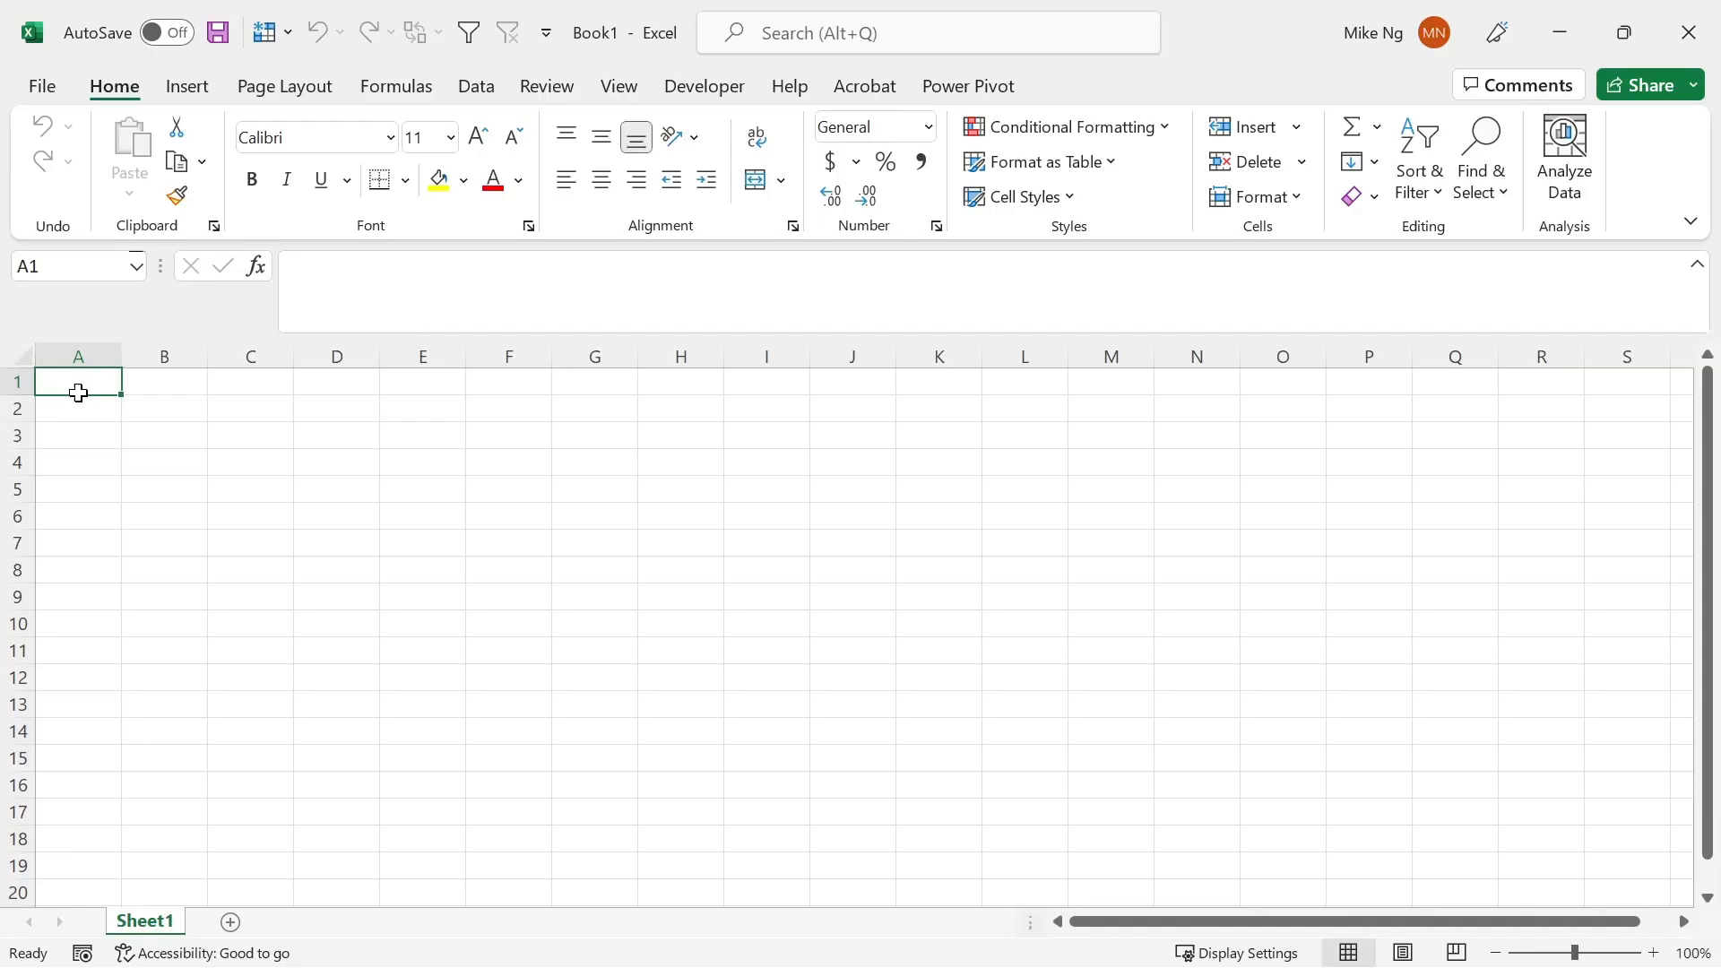
Check the blank sheet's last row and last column, using =COLUMN() in XFD1, and undo the formula before returning to A1
{"action": "key", "text": "ctrl+Down"}
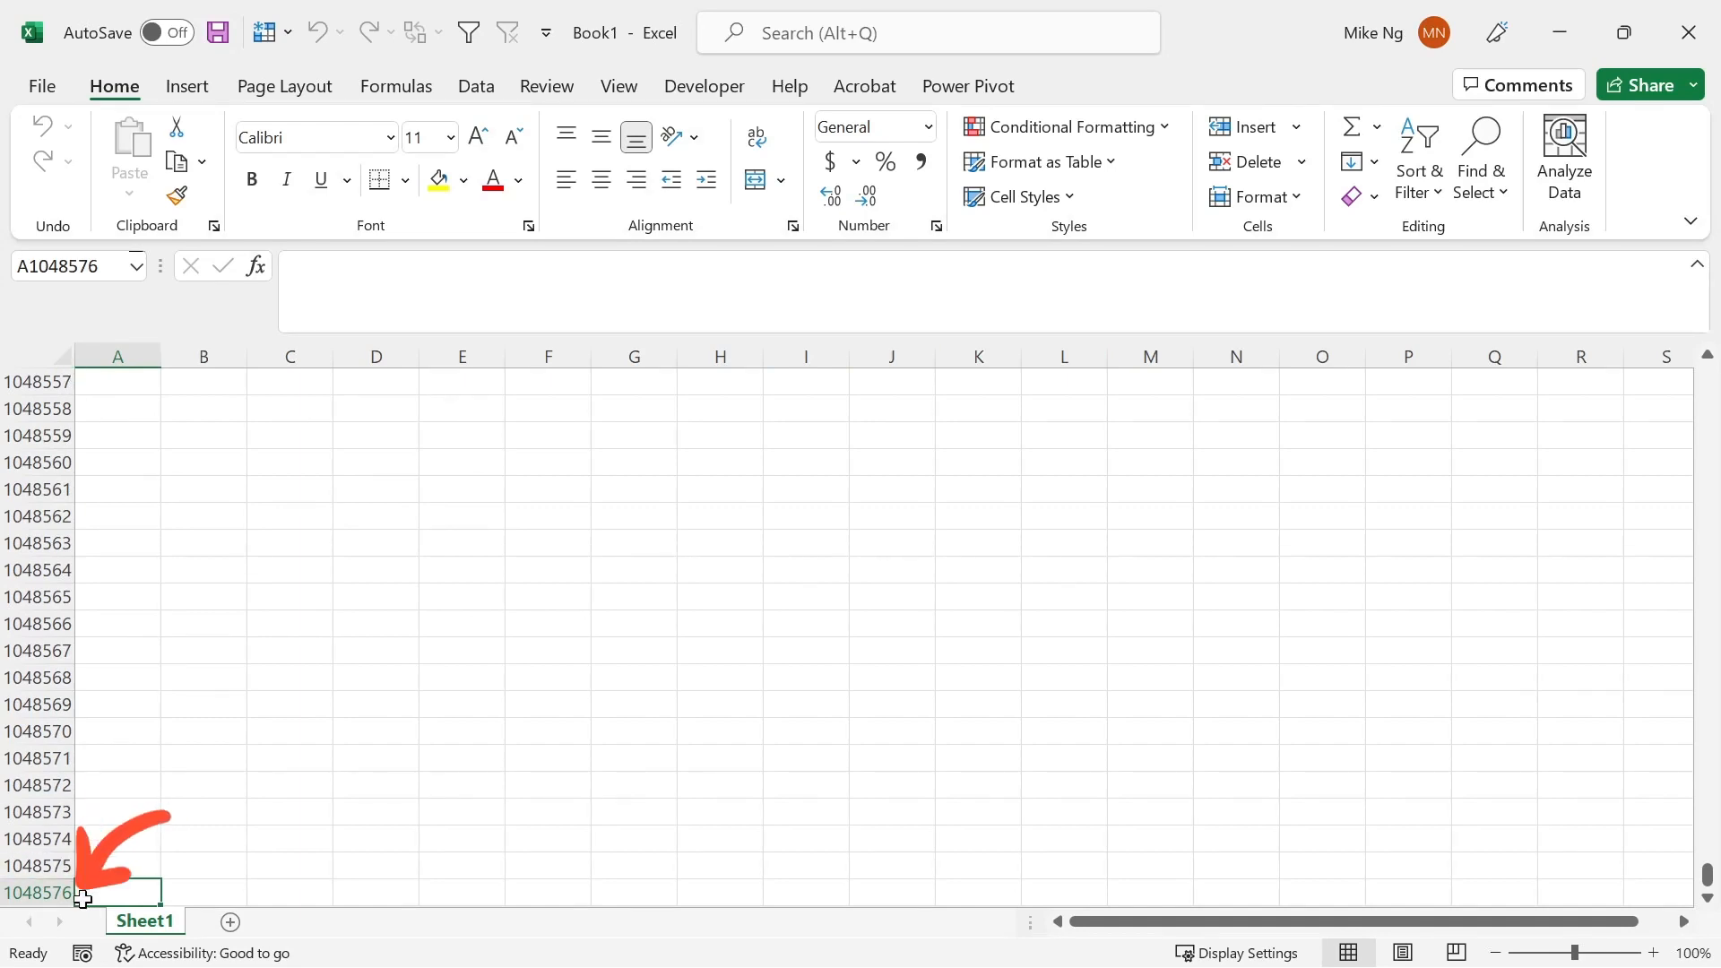
{"action": "key", "text": "ctrl+Up"}
{"action": "key", "text": "ctrl+Right"}
{"action": "type", "text": "=column()"}
{"action": "key", "text": "Return"}
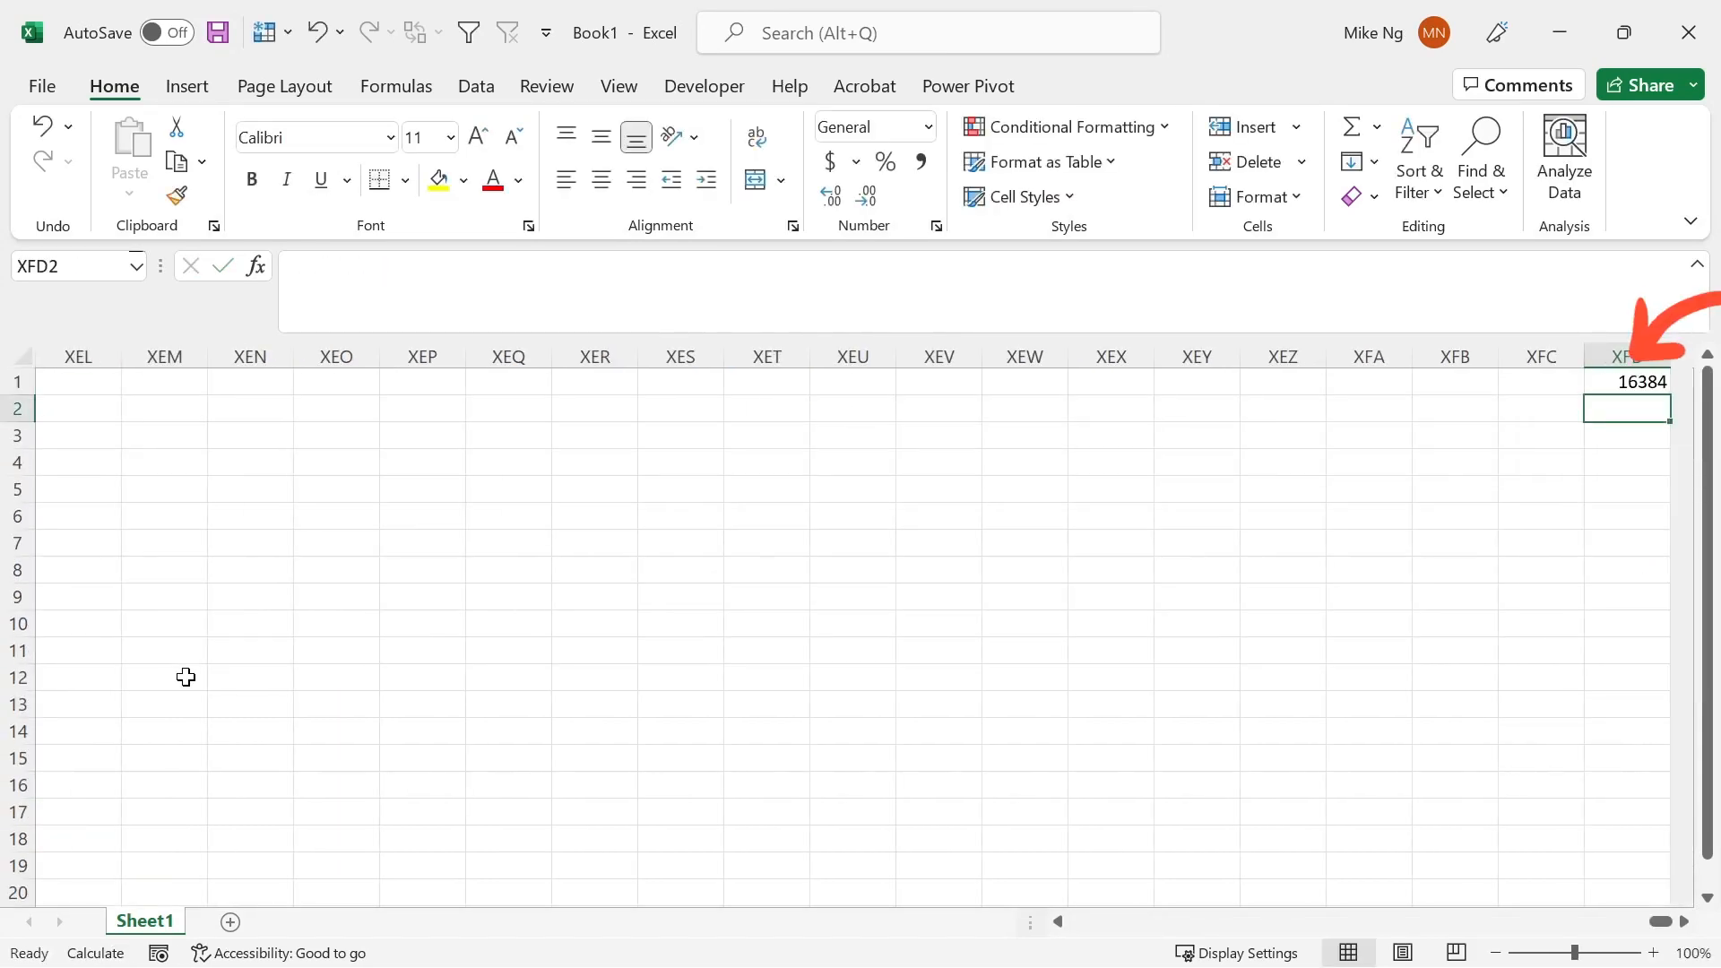
{"action": "key", "text": "Up"}
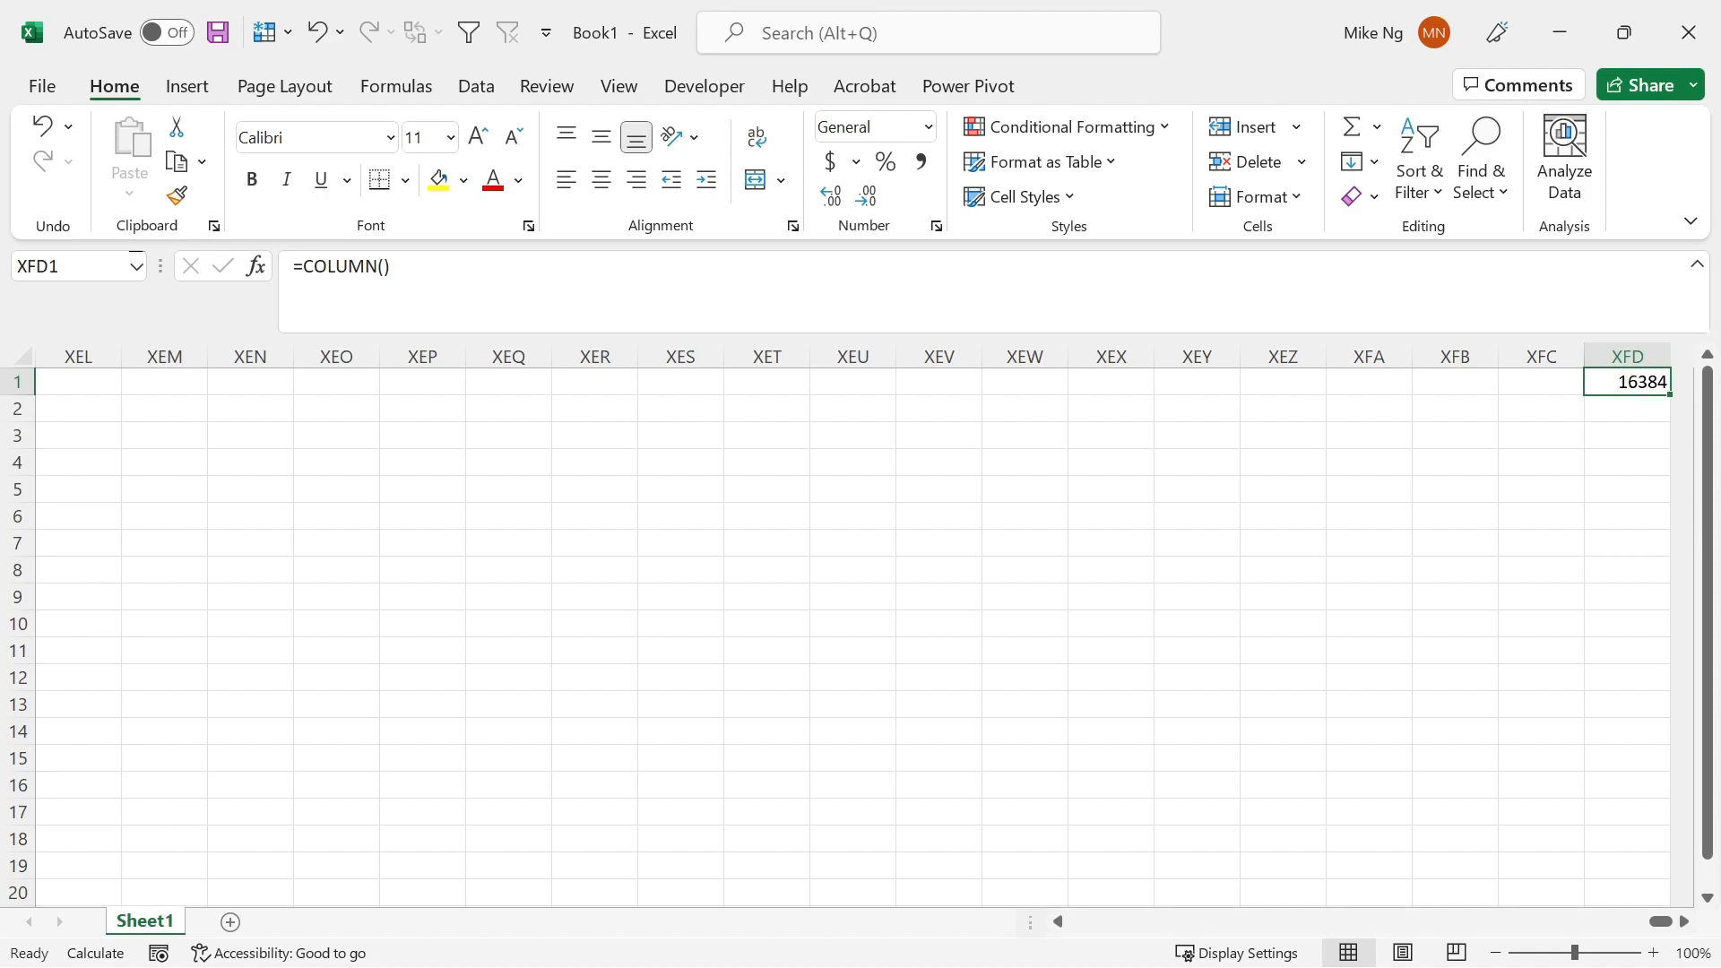
{"action": "key", "text": "ctrl+z"}
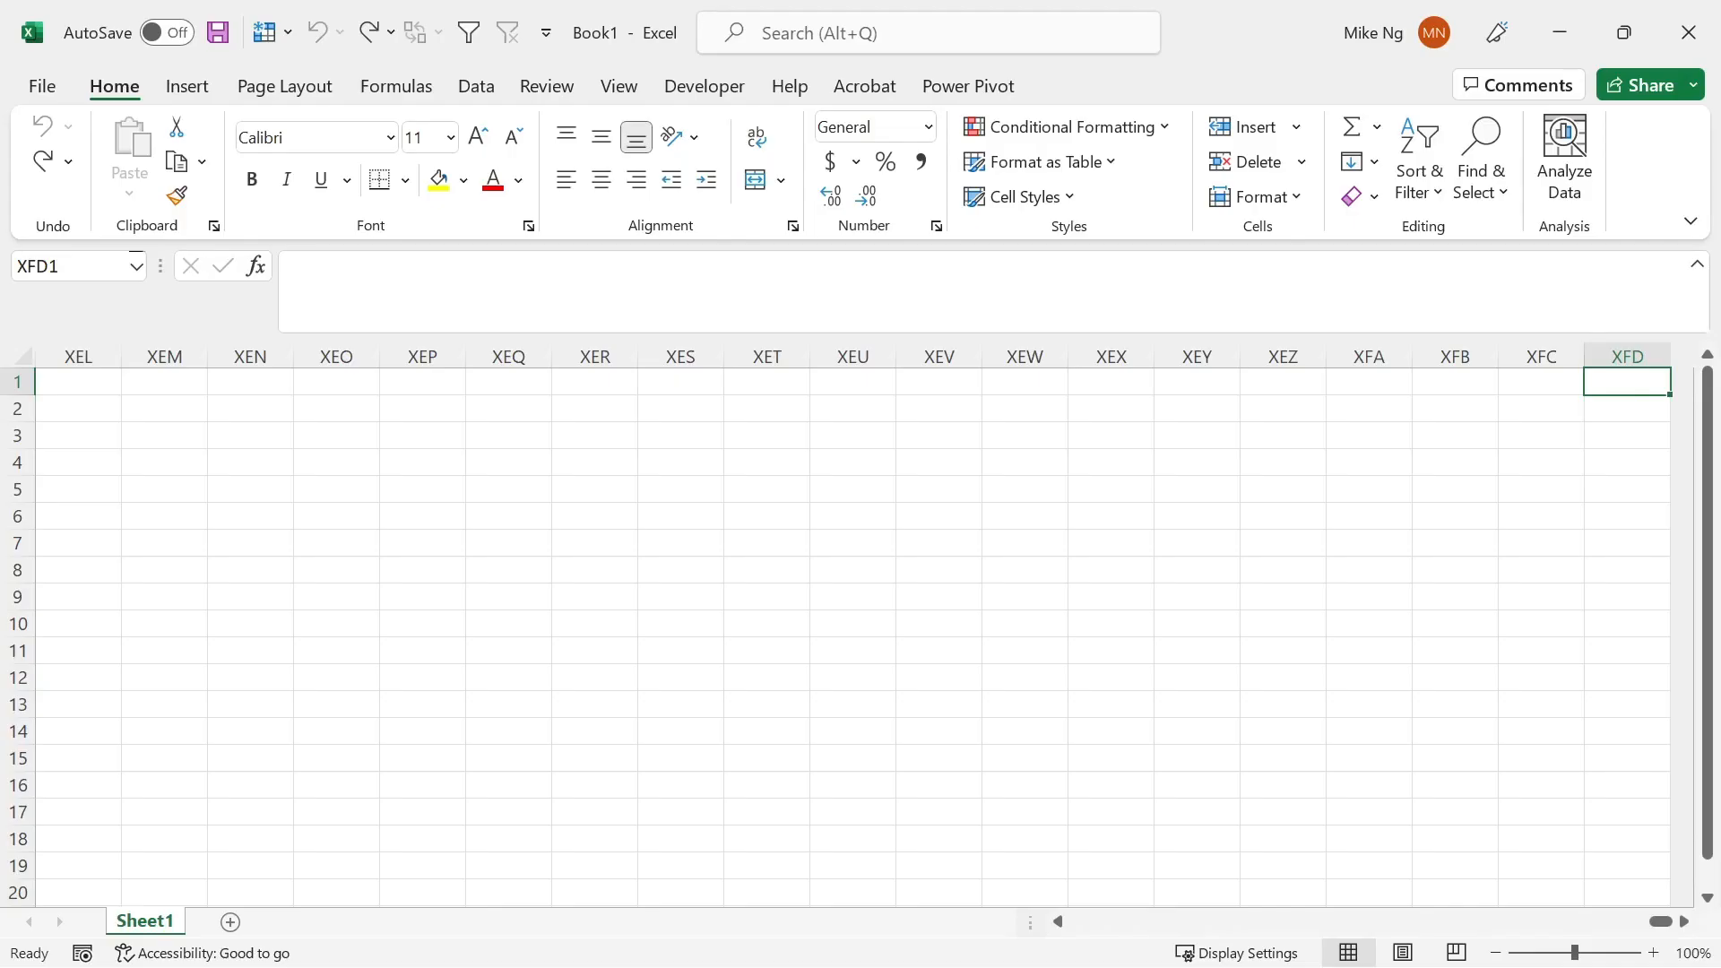
{"action": "key", "text": "ctrl+Home"}
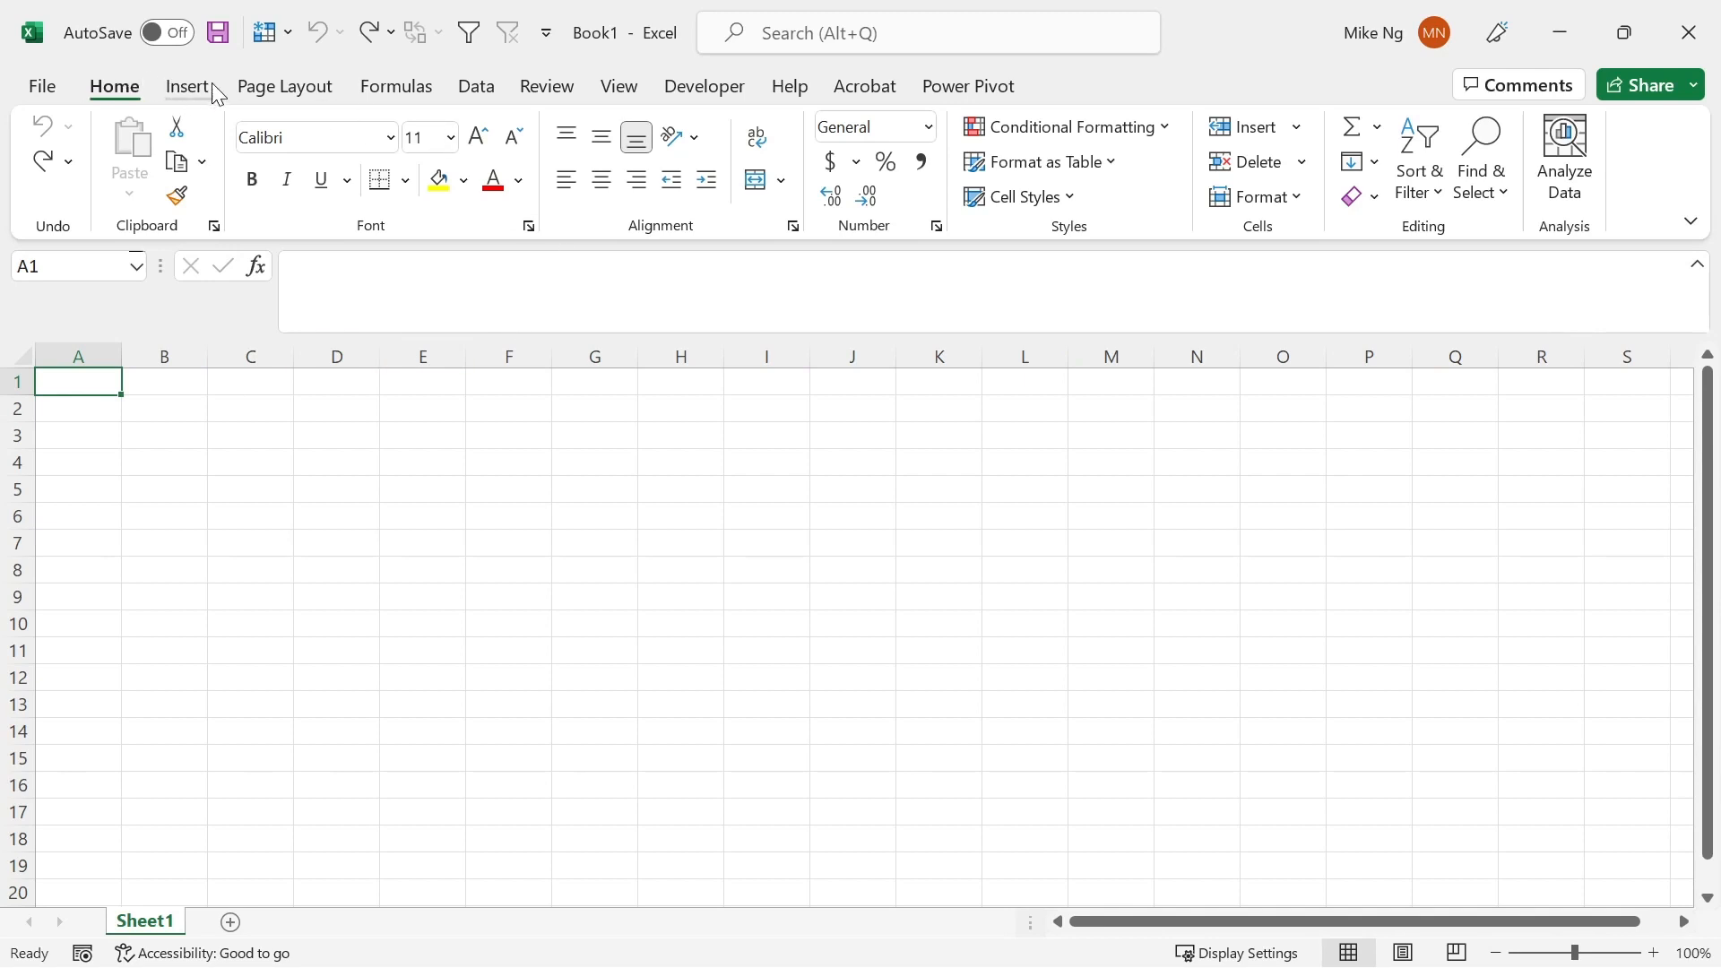
Import Table1_2 from the workbook Too many functions.xlsx into Book1 and open it for transformation in Power Query
{"action": "left_click", "coordinate": [487, 93]}
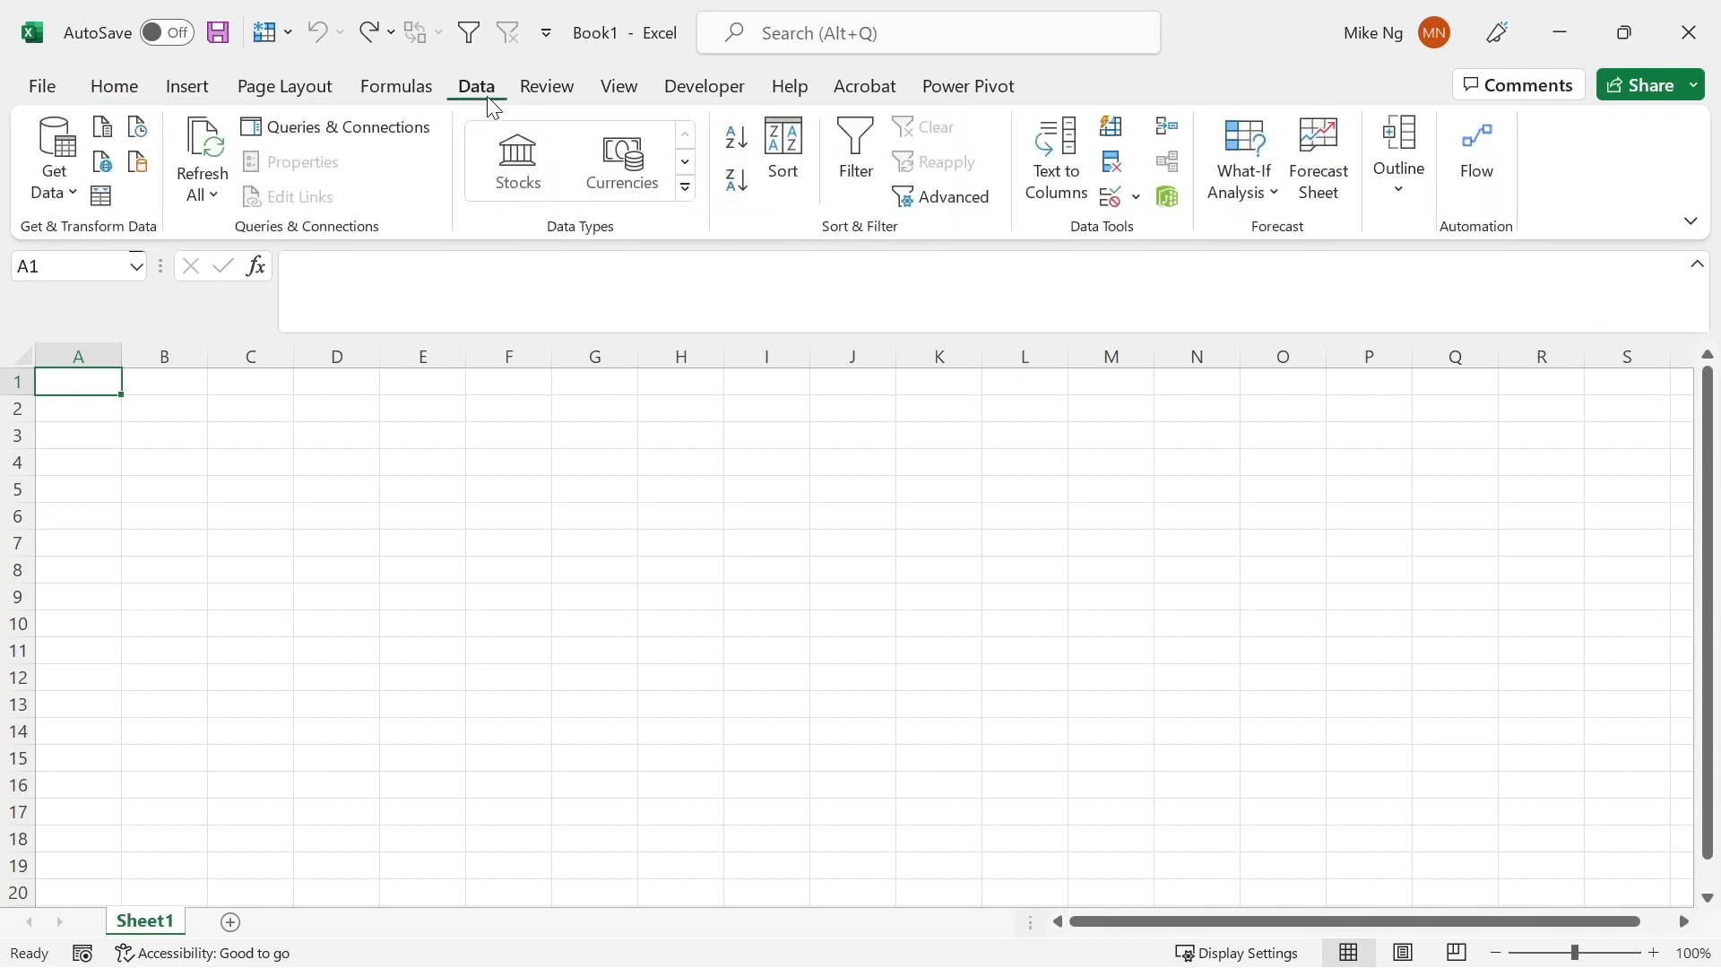
{"action": "left_click", "coordinate": [52, 179]}
{"action": "mouse_move", "coordinate": [180, 228]}
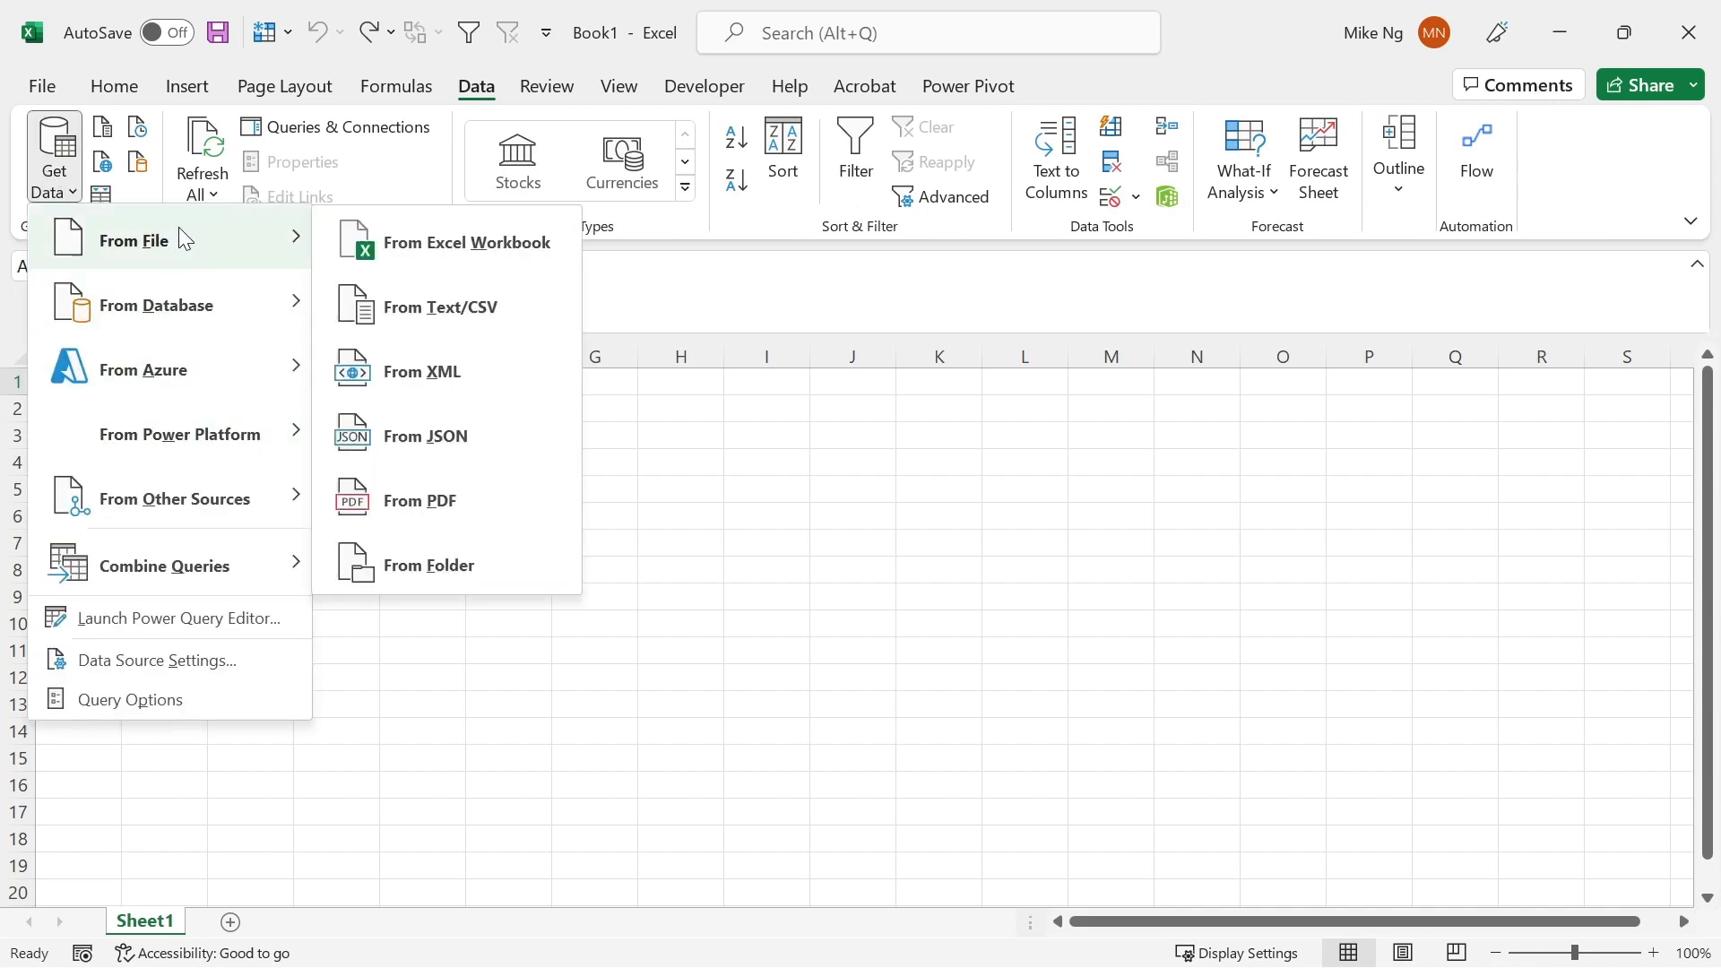
{"action": "left_click", "coordinate": [448, 261]}
{"action": "left_click", "coordinate": [336, 305]}
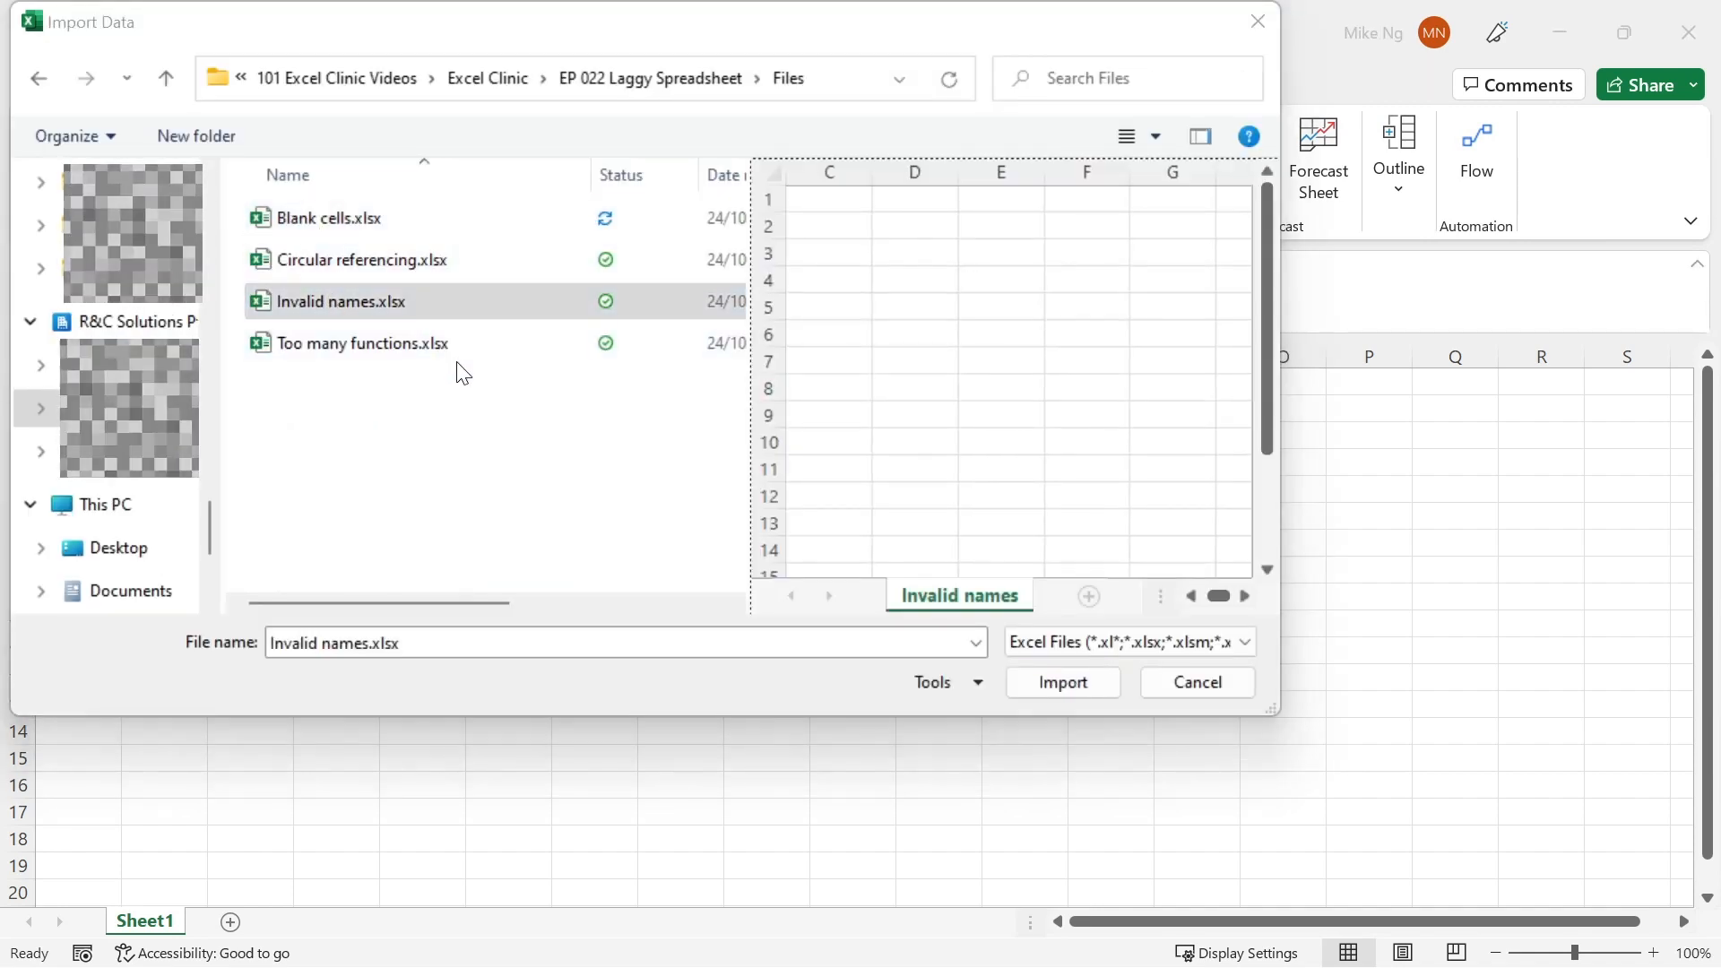
{"action": "left_click", "coordinate": [403, 359]}
{"action": "double_click", "coordinate": [337, 346]}
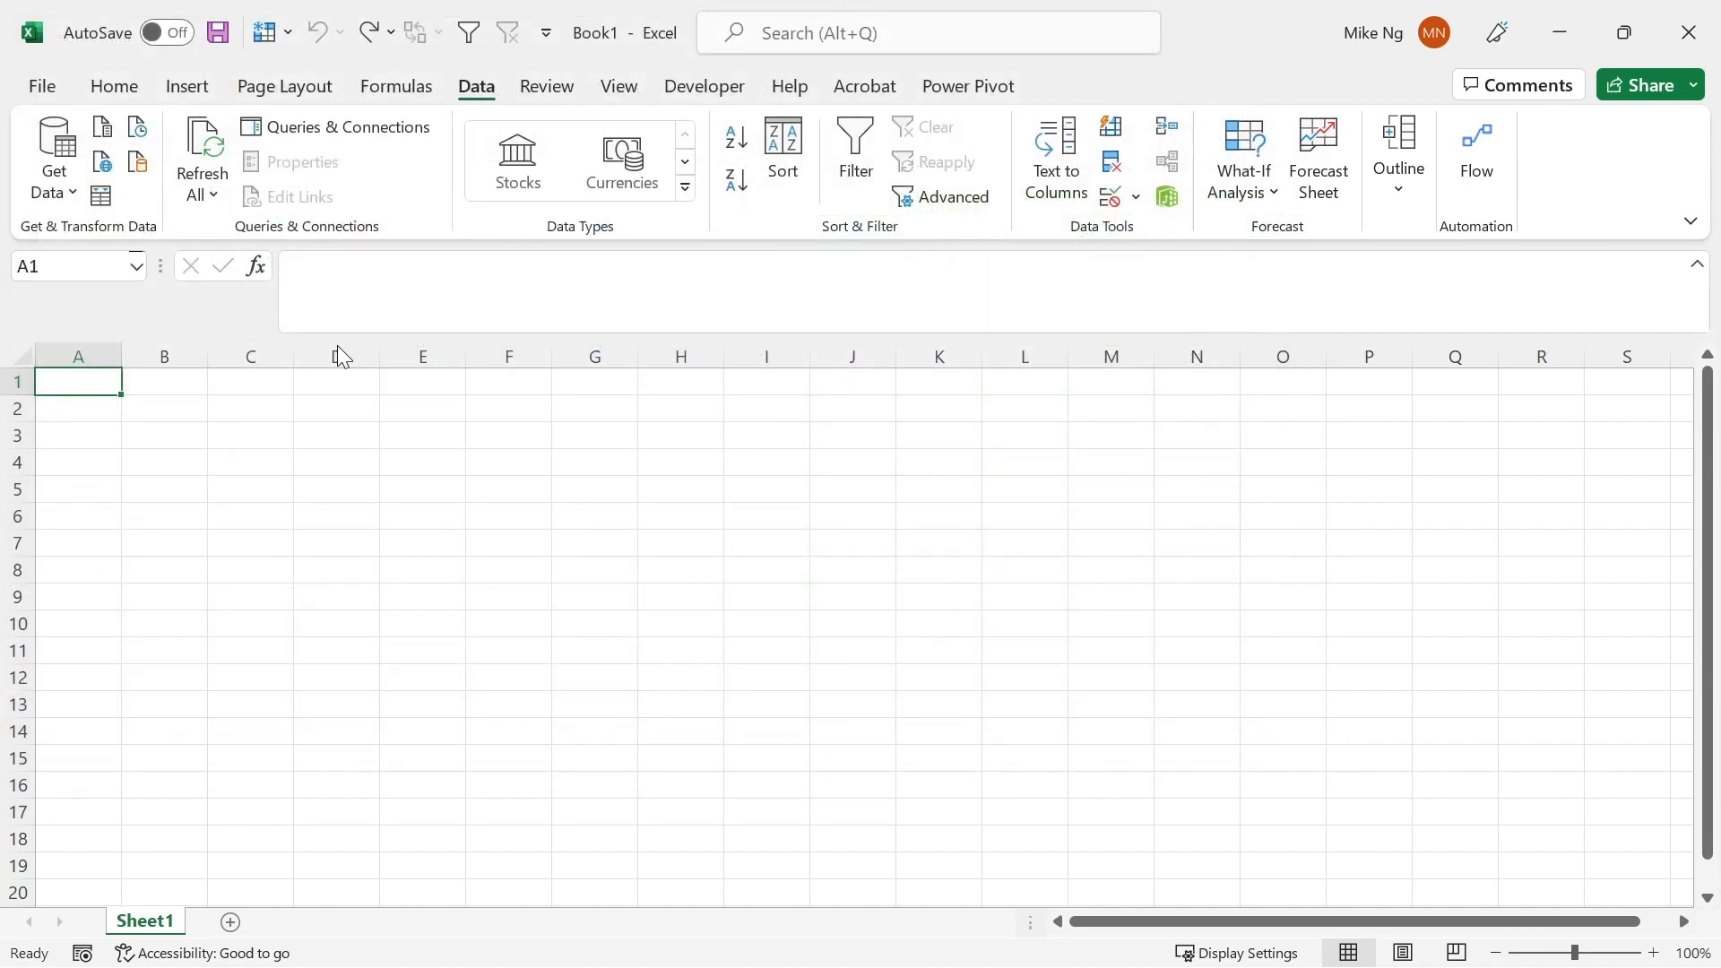
{"action": "left_click", "coordinate": [434, 285]}
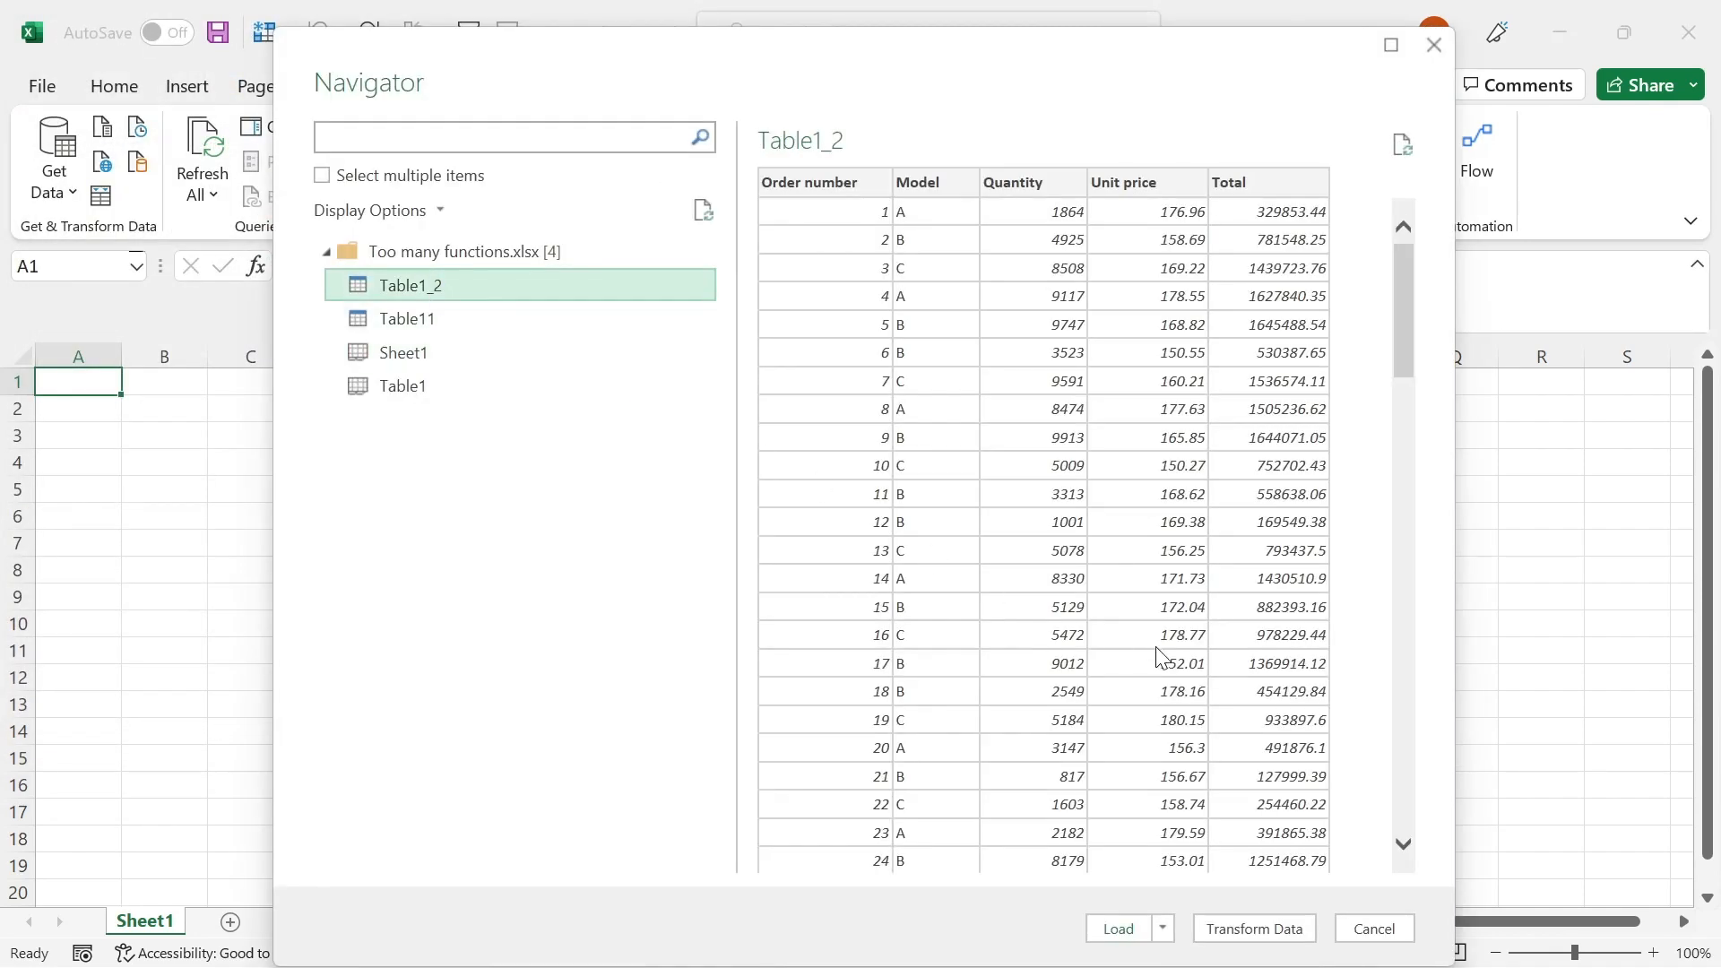
{"action": "left_click", "coordinate": [1282, 937]}
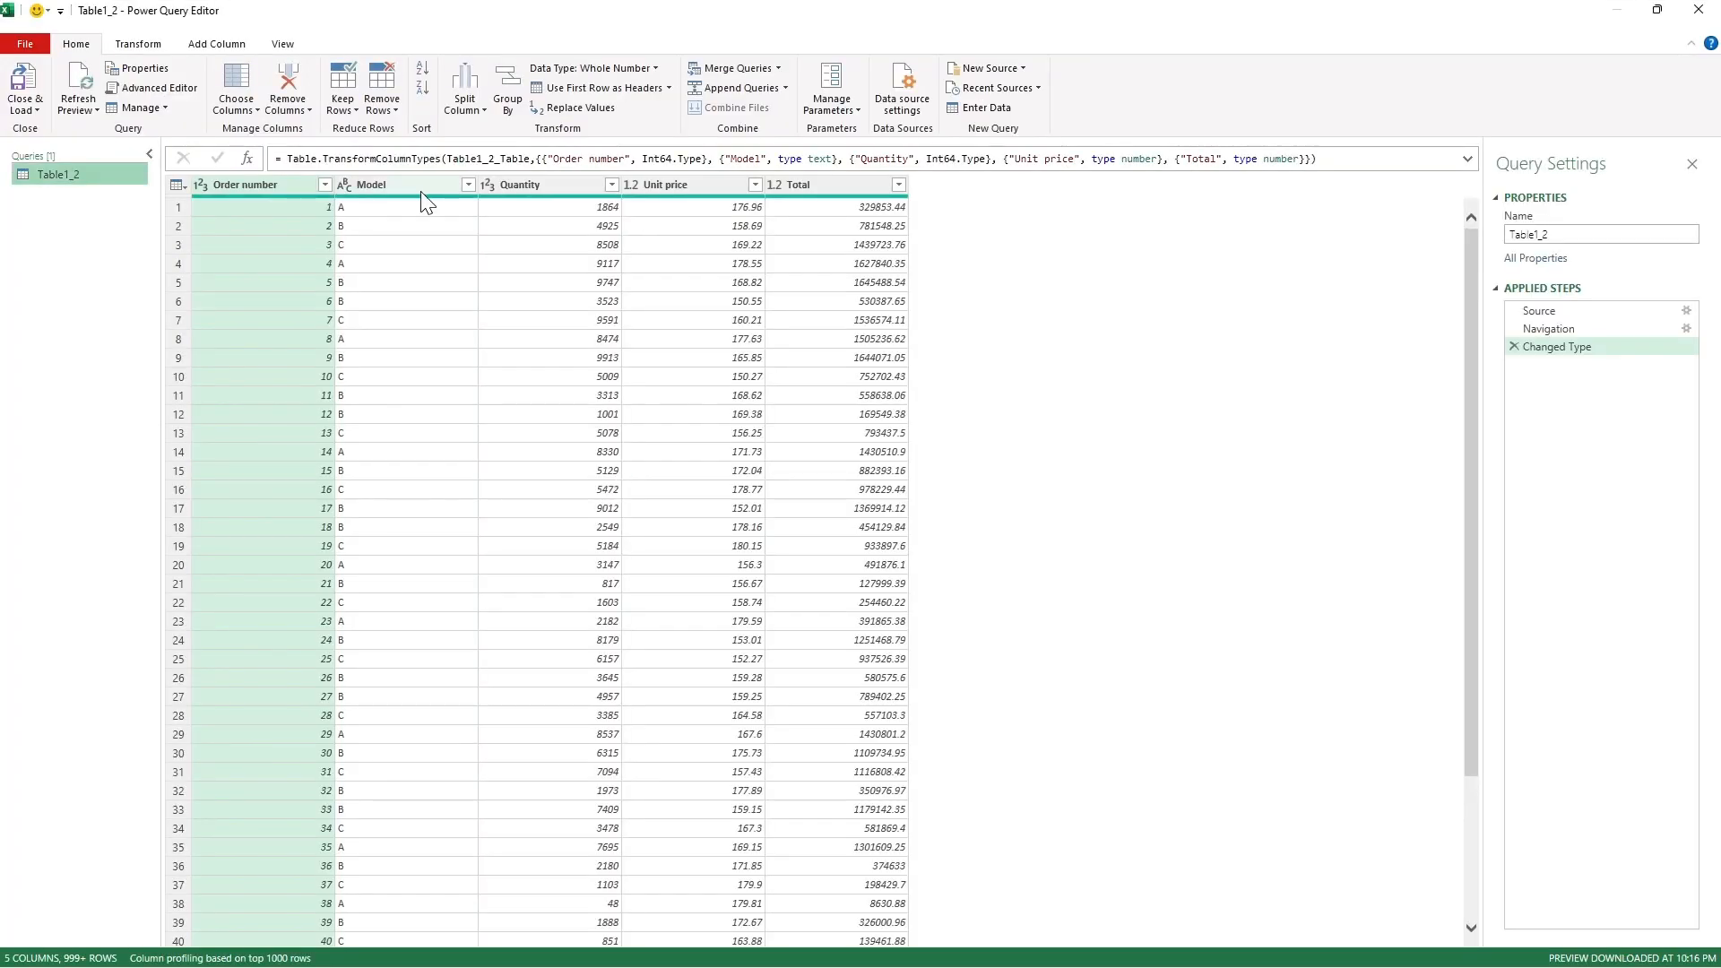
Group the rows by Model with a new column named Total that sums the Total column
{"action": "left_click", "coordinate": [423, 196]}
{"action": "left_click", "coordinate": [507, 89]}
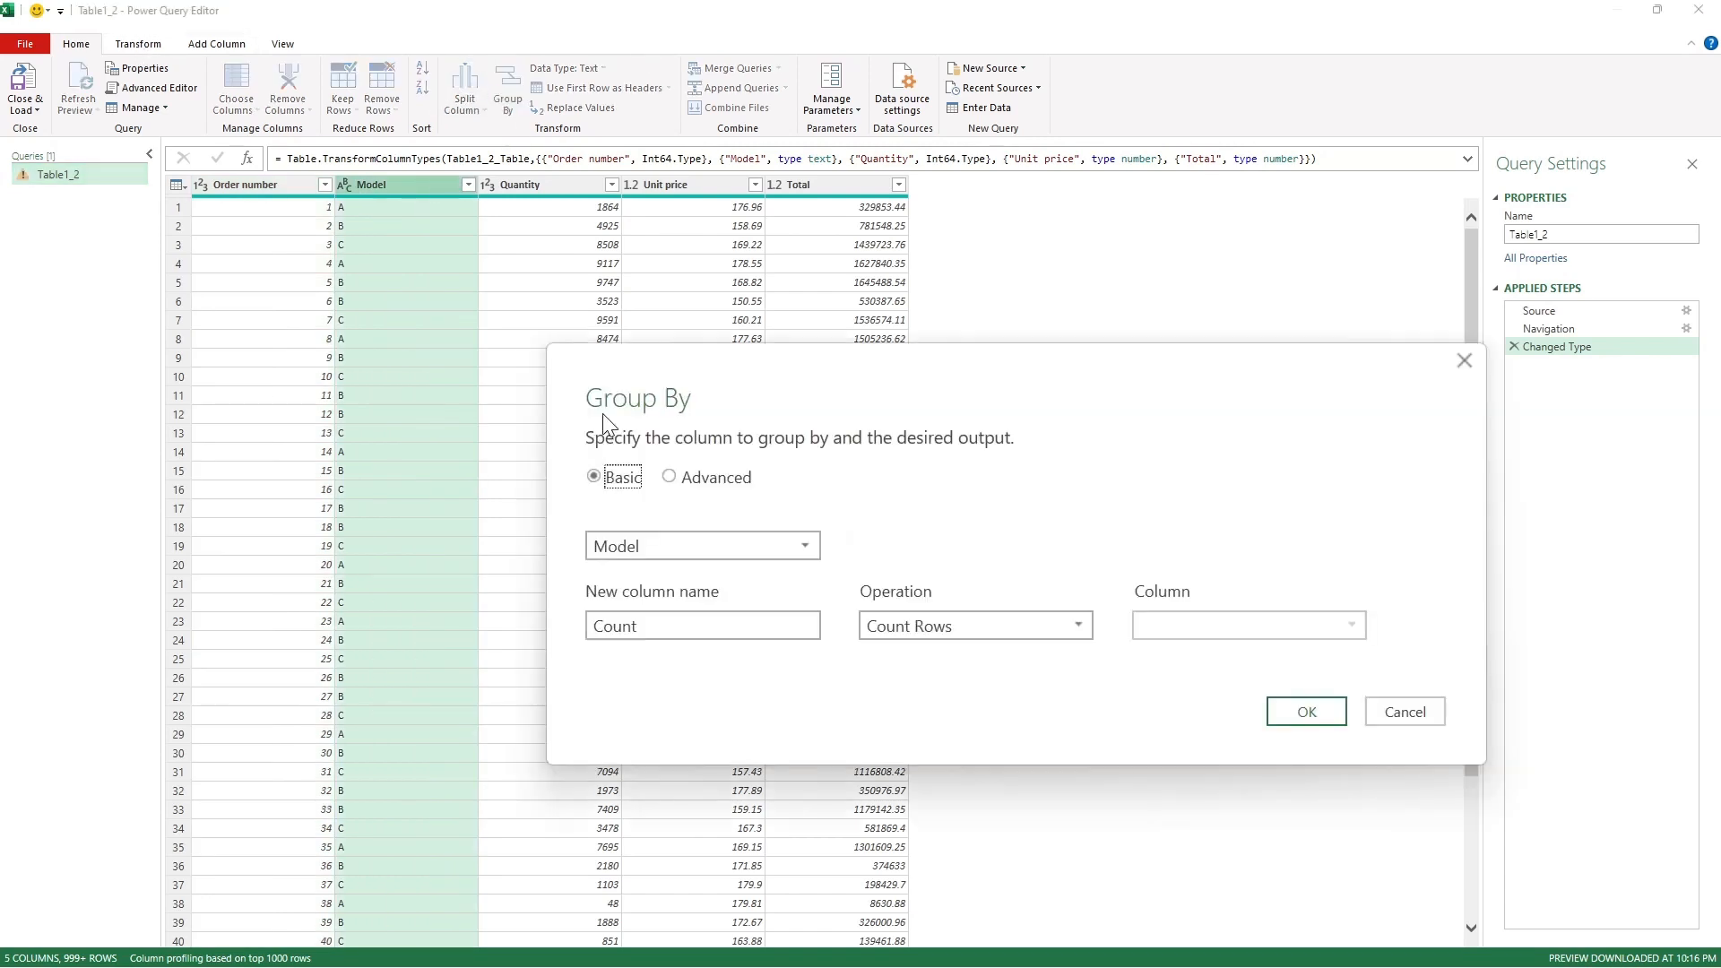
{"action": "left_click_drag", "start_coordinate": [690, 632], "coordinate": [568, 626]}
{"action": "type", "text": "Total"}
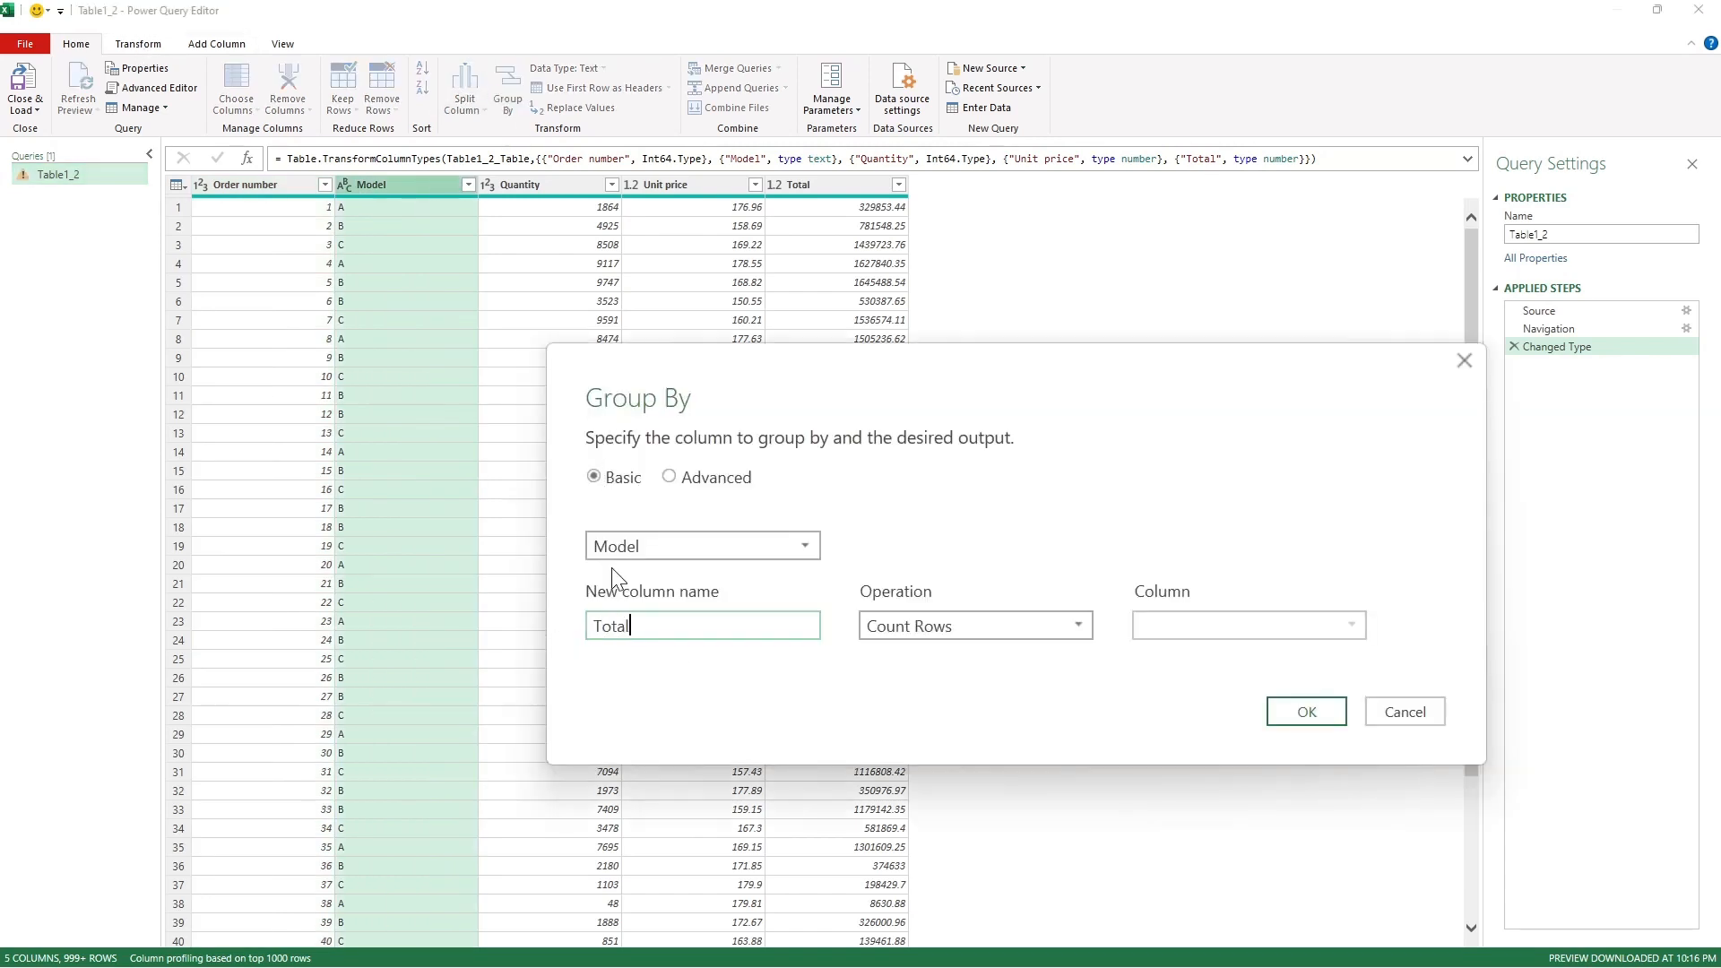
{"action": "left_click", "coordinate": [939, 630]}
{"action": "left_click", "coordinate": [937, 648]}
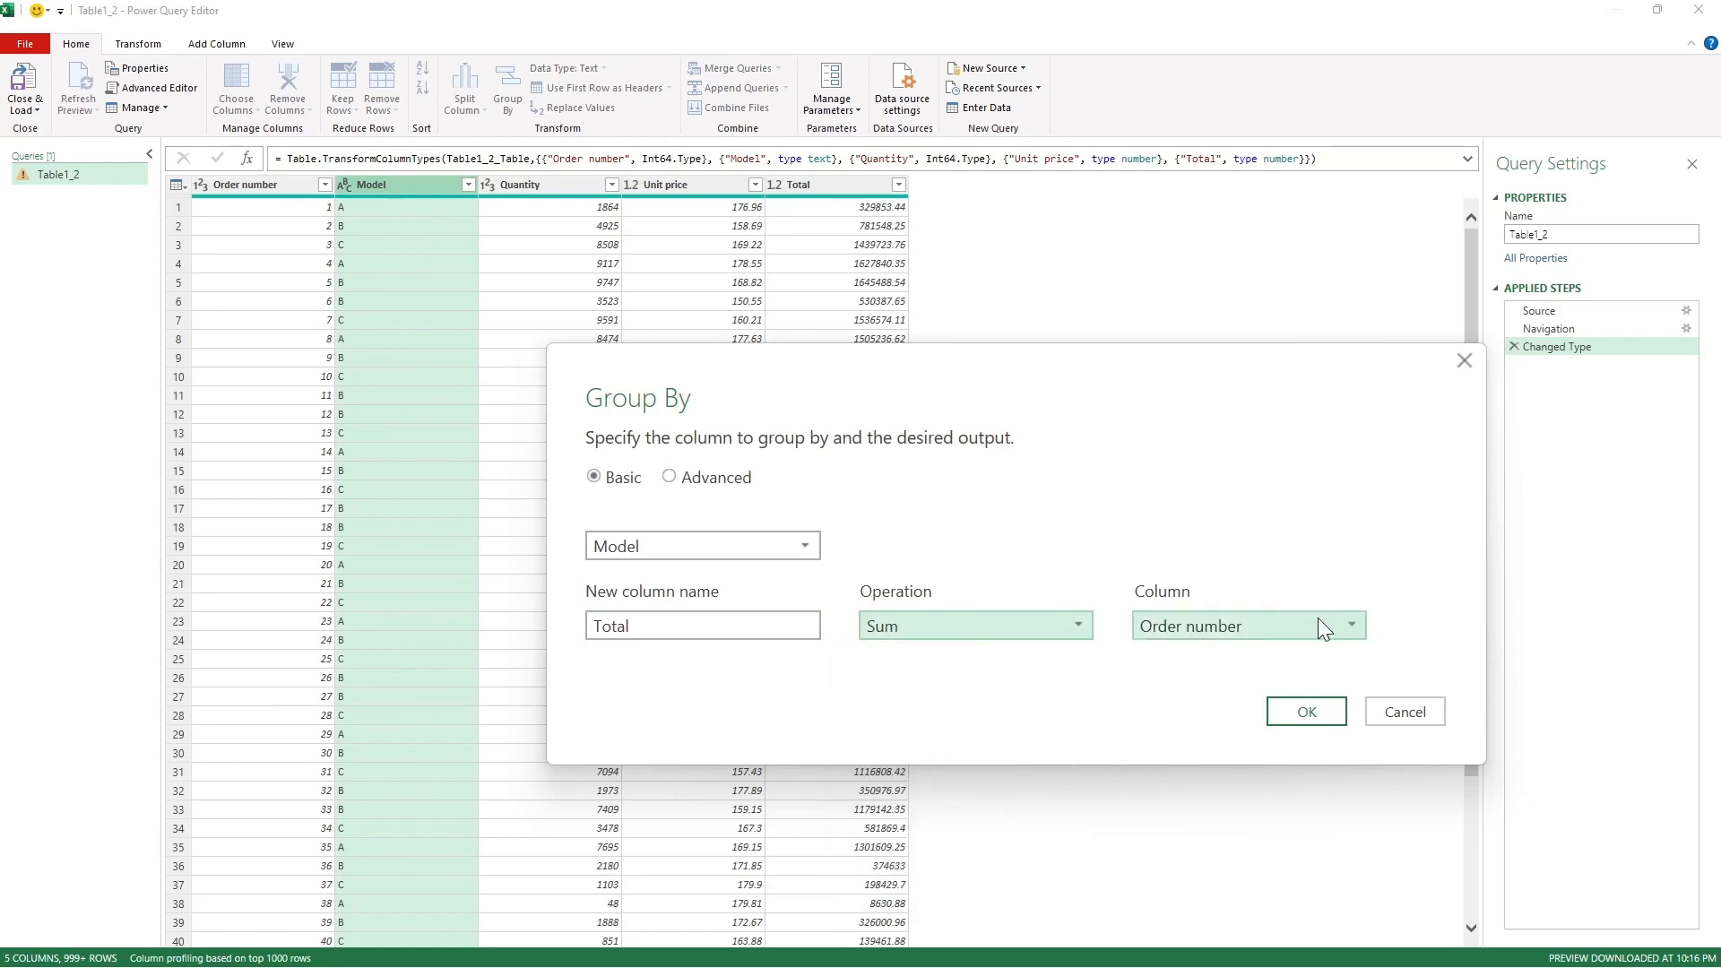
{"action": "left_click", "coordinate": [1317, 626]}
{"action": "left_click", "coordinate": [1256, 761]}
{"action": "left_click", "coordinate": [1305, 713]}
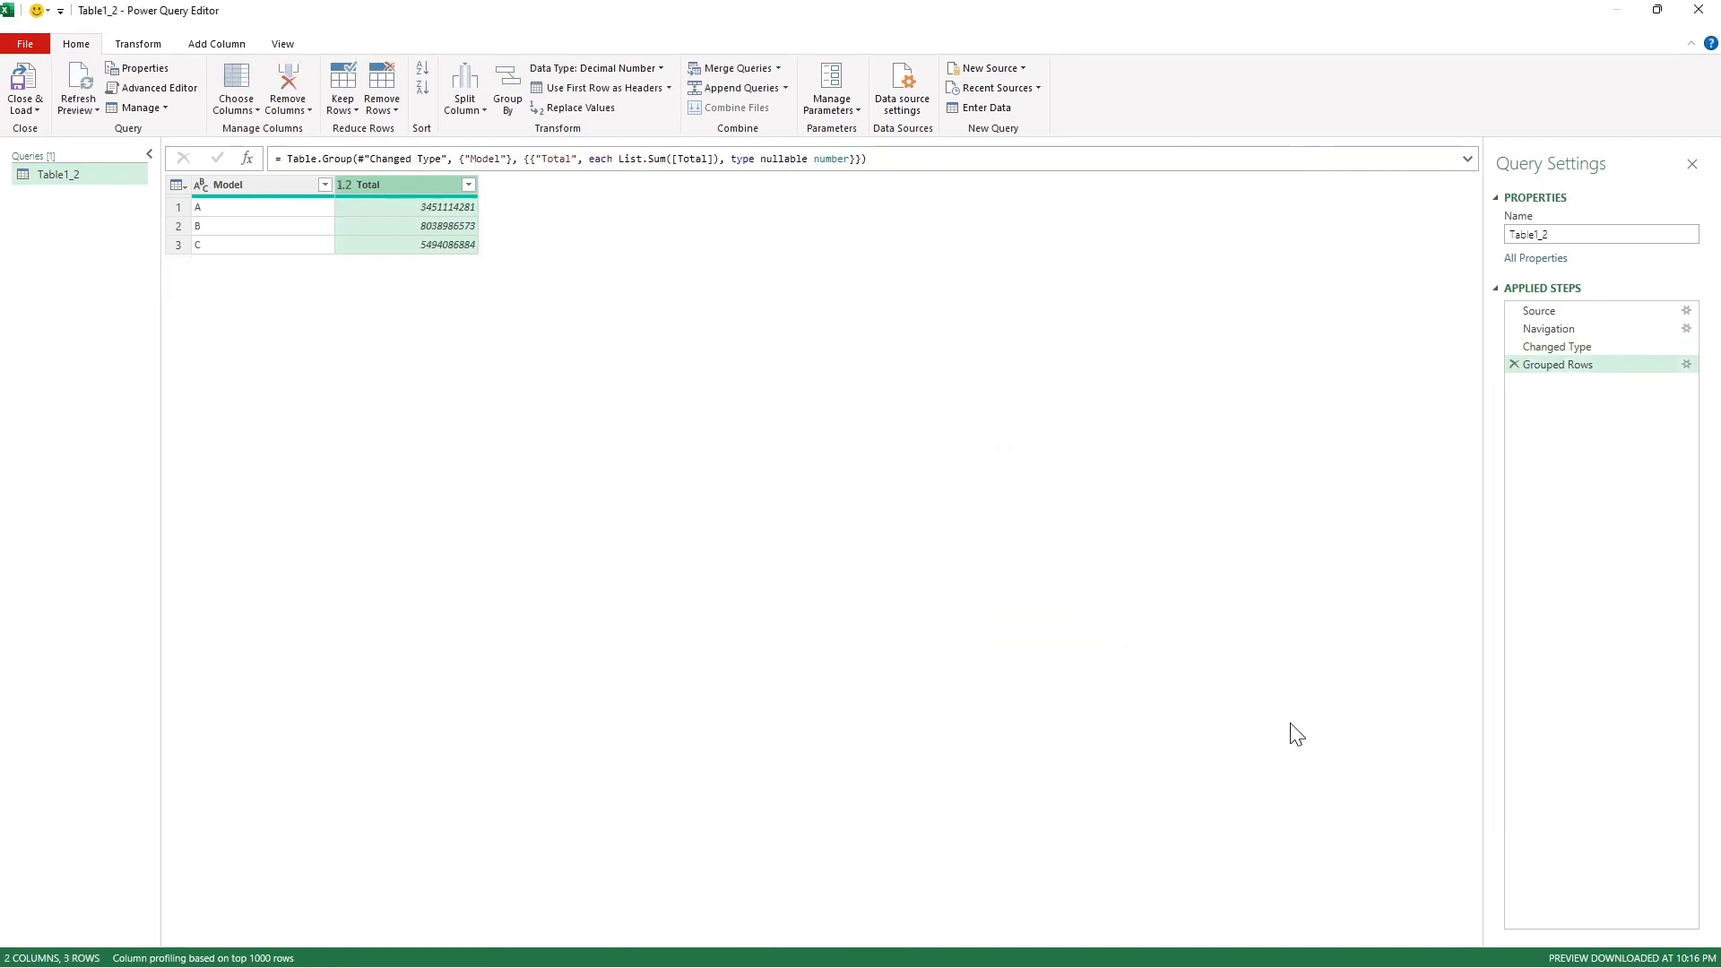
Close the query editor and load the grouped model totals into a new worksheet of Book1
{"action": "left_click", "coordinate": [41, 102]}
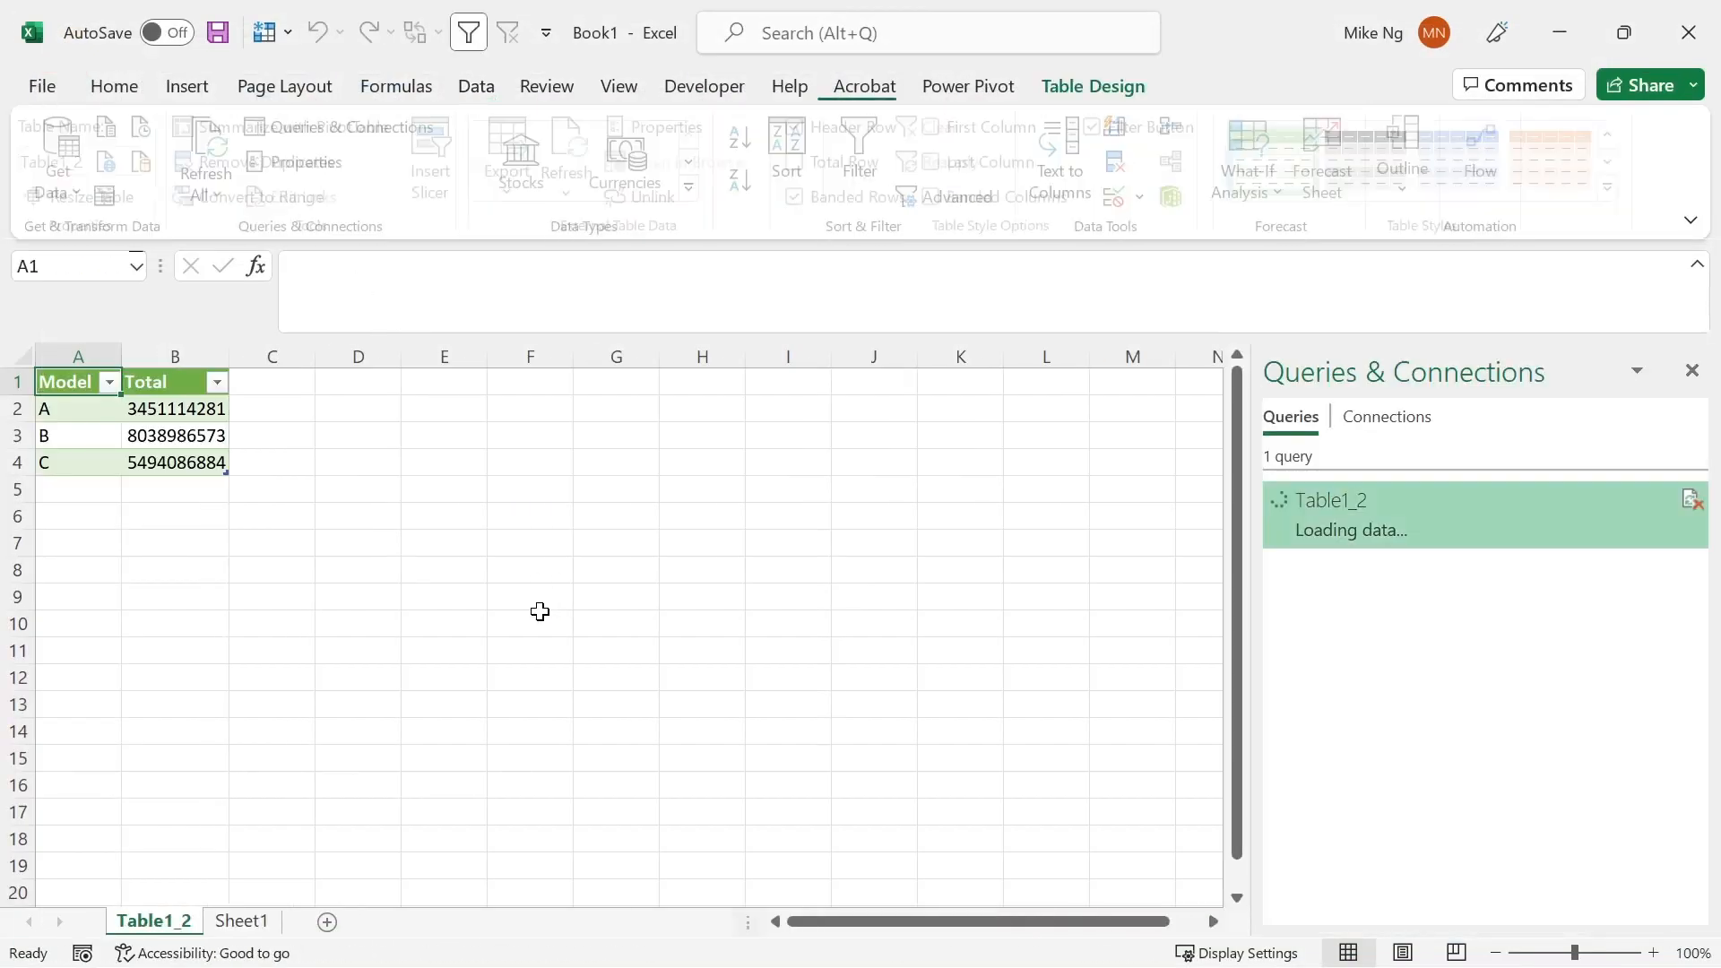
{"action": "left_click", "coordinate": [273, 562]}
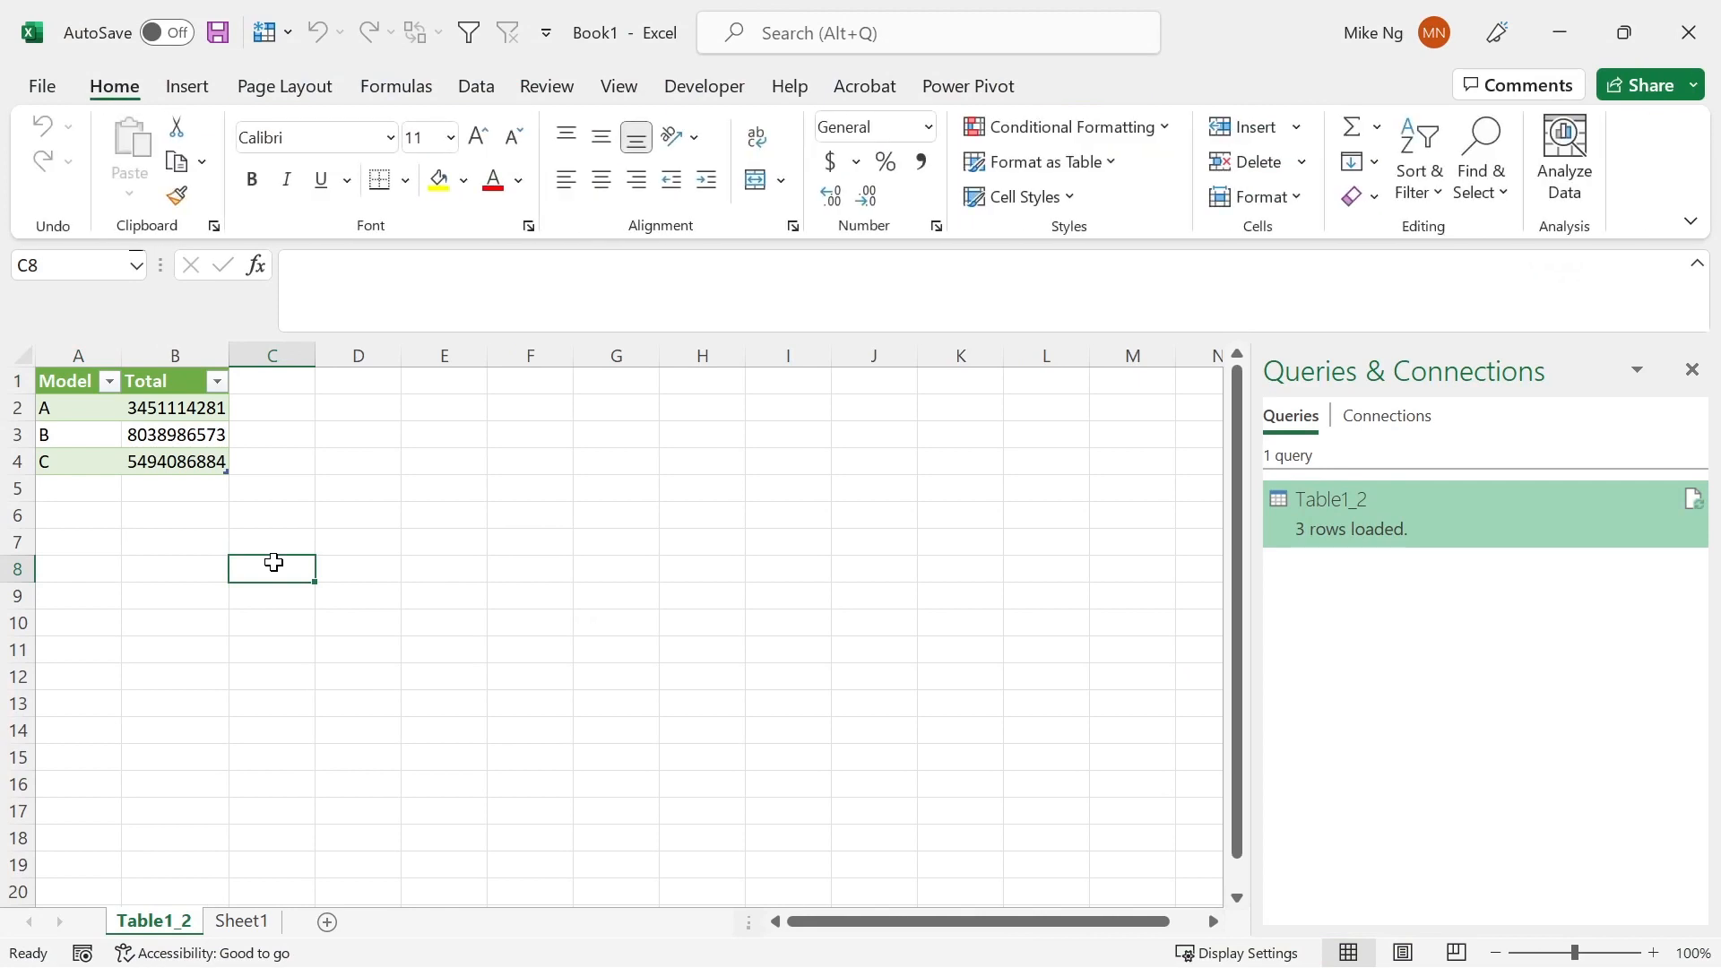